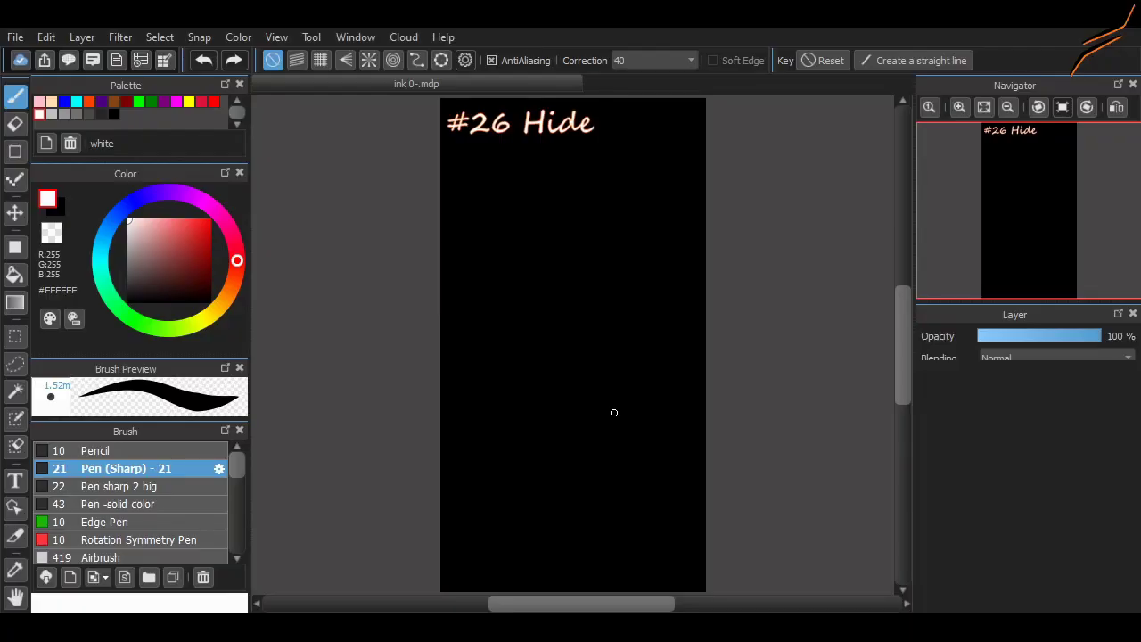
{"action": "left_click_drag", "start_coordinate": [477, 272], "coordinate": [565, 314]}
{"action": "mouse_move", "coordinate": [524, 274]}
{"action": "left_mouse_down"}
{"action": "mouse_move", "coordinate": [581, 302]}
{"action": "mouse_move", "coordinate": [664, 333]}
{"action": "mouse_move", "coordinate": [648, 356]}
{"action": "left_mouse_up"}
{"action": "left_click_drag", "start_coordinate": [581, 250], "coordinate": [584, 401]}
{"action": "key", "text": "ctrl+z"}
{"action": "left_click_drag", "start_coordinate": [585, 284], "coordinate": [556, 448]}
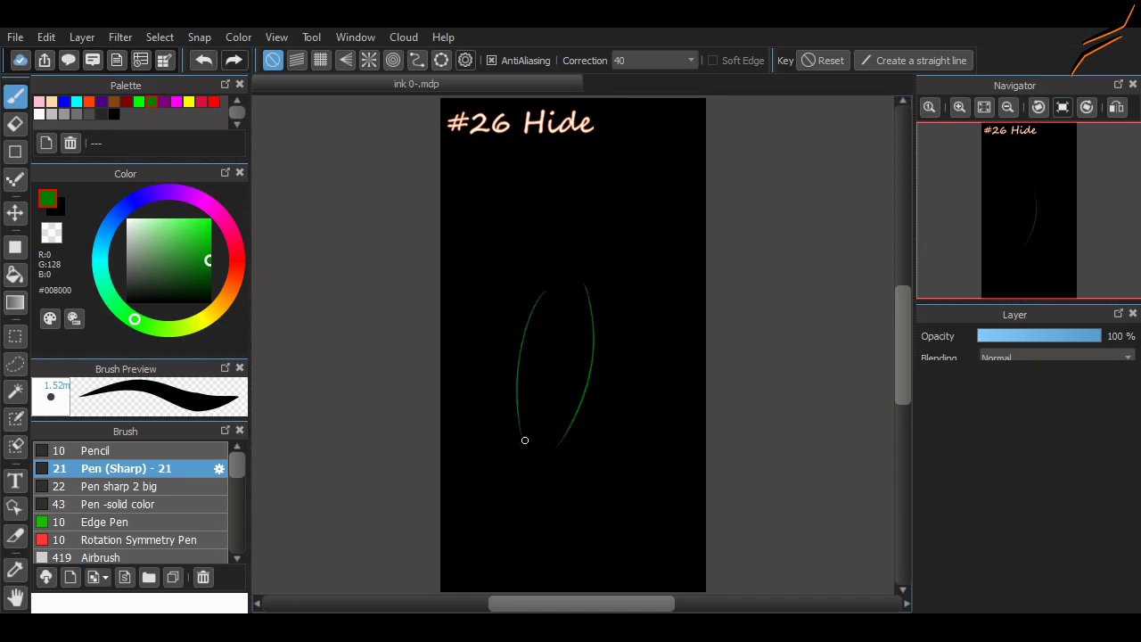
{"action": "key", "text": "ctrl+z"}
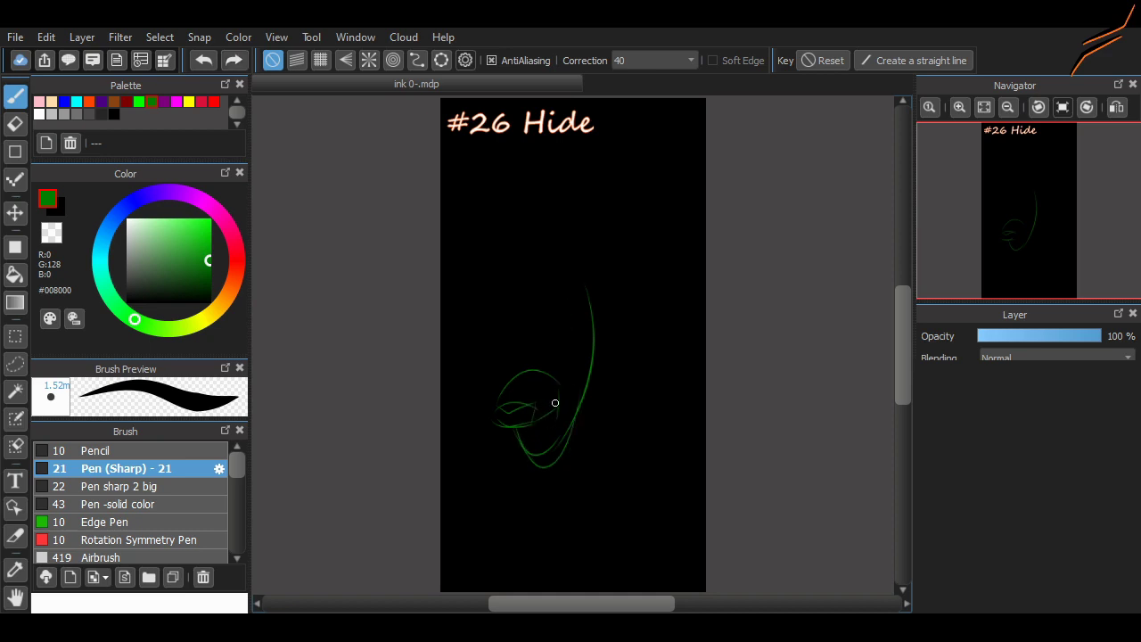
{"action": "key", "text": "ctrl+z"}
{"action": "key", "text": "ctrl+z"}
{"action": "mouse_move", "coordinate": [608, 283]}
{"action": "left_mouse_down"}
{"action": "mouse_move", "coordinate": [596, 451]}
{"action": "mouse_move", "coordinate": [624, 276]}
{"action": "mouse_move", "coordinate": [521, 227]}
{"action": "left_mouse_up"}
{"action": "key", "text": "ctrl+z"}
{"action": "key", "text": "ctrl+z"}
{"action": "key", "text": "ctrl+z"}
{"action": "key", "text": "ctrl+z"}
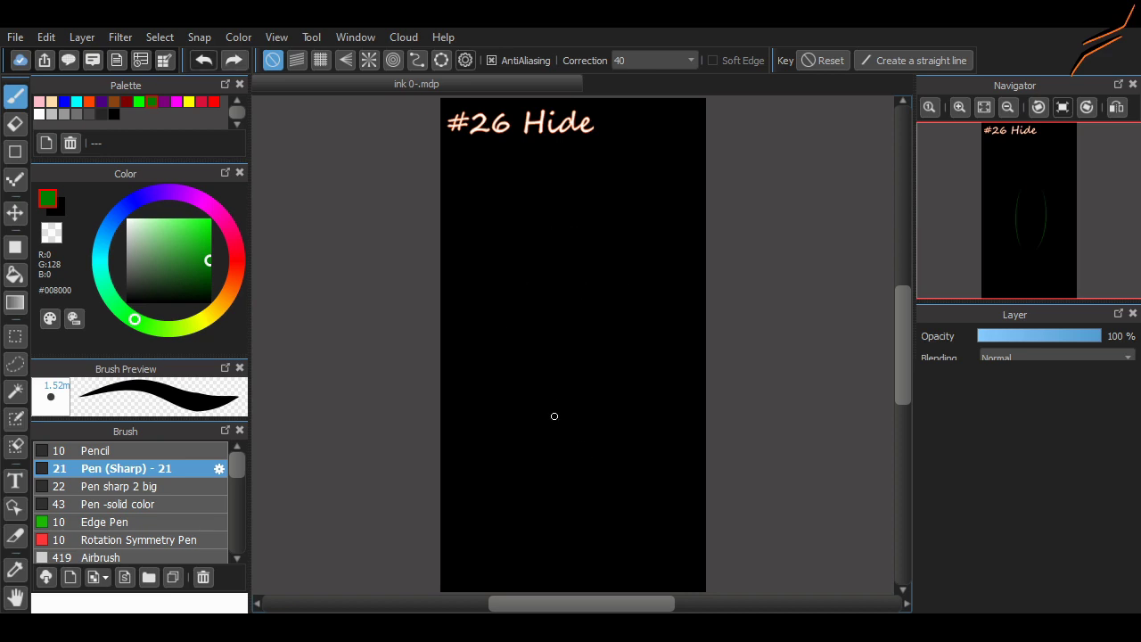
- Sketch the rock in dark green with a flat top and sloping sides reaching the canvas's lower edge
{"action": "left_click_drag", "start_coordinate": [504, 492], "coordinate": [702, 588]}
{"action": "scroll", "coordinate": [693, 496], "scroll_direction": "down", "scroll_amount": 1}
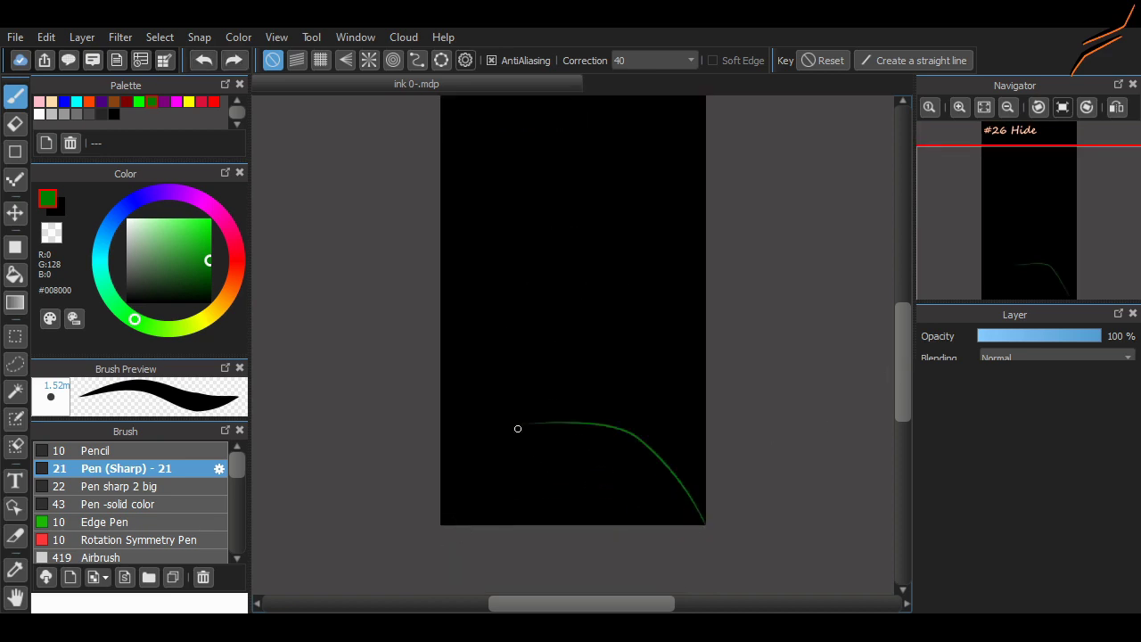
{"action": "left_click_drag", "start_coordinate": [510, 429], "coordinate": [477, 521]}
{"action": "key", "text": "ctrl+z"}
{"action": "scroll", "coordinate": [502, 451], "scroll_direction": "up", "scroll_amount": 1}
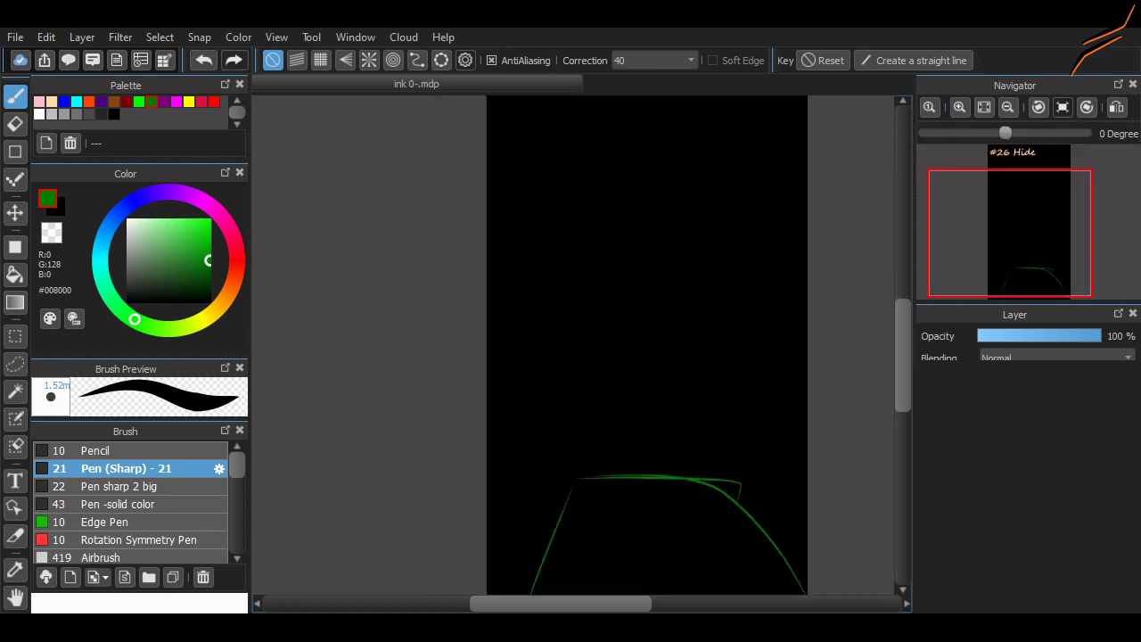
- Sketch the seated creature's rounded haunch, hind foot, front leg and oval front paw on top of the rock
{"action": "scroll", "coordinate": [578, 527], "scroll_direction": "up", "scroll_amount": 1}
{"action": "left_click_drag", "start_coordinate": [572, 539], "coordinate": [635, 515]}
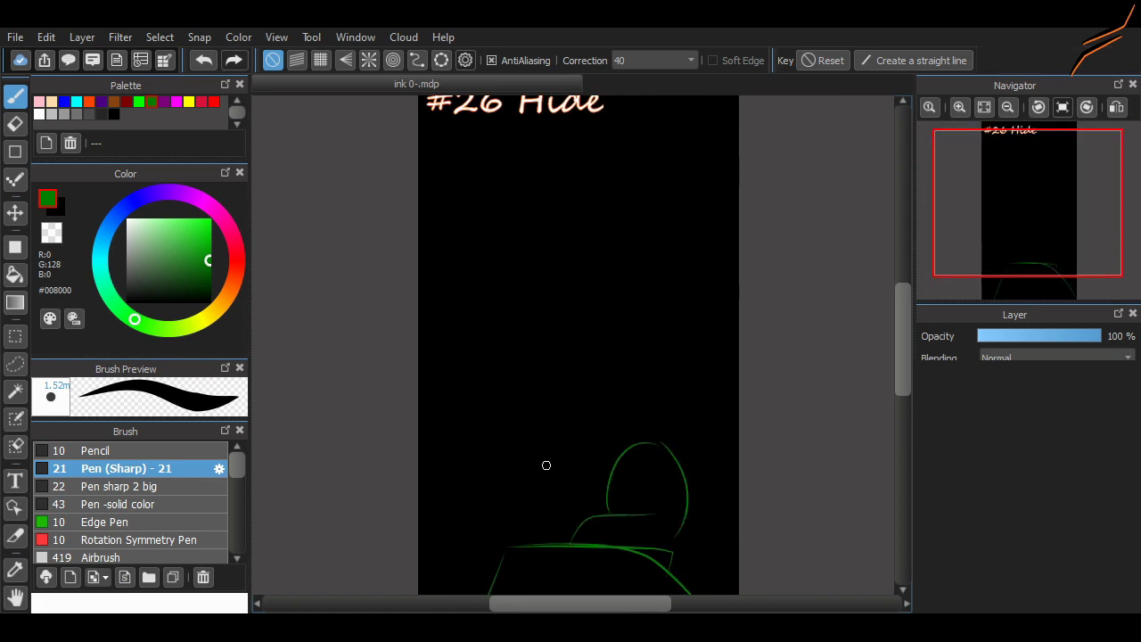
{"action": "key", "text": "ctrl+z"}
{"action": "mouse_move", "coordinate": [563, 385]}
{"action": "left_mouse_down"}
{"action": "mouse_move", "coordinate": [521, 473]}
{"action": "mouse_move", "coordinate": [519, 528]}
{"action": "left_mouse_up"}
{"action": "key", "text": "ctrl+z"}
{"action": "left_click_drag", "start_coordinate": [592, 425], "coordinate": [550, 523]}
{"action": "key", "text": "ctrl+z"}
- Sketch the creature's sloping back line, a curled tail behind the haunch and a second line along the front leg
{"action": "left_click_drag", "start_coordinate": [591, 332], "coordinate": [678, 444]}
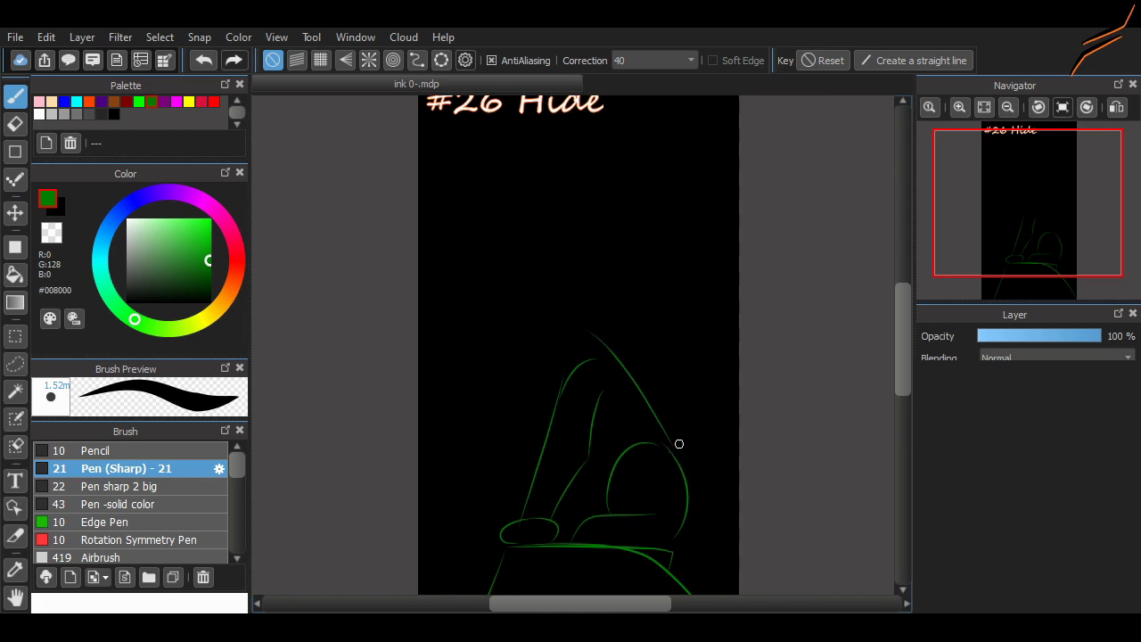
{"action": "left_click_drag", "start_coordinate": [660, 397], "coordinate": [692, 531]}
{"action": "left_click_drag", "start_coordinate": [567, 396], "coordinate": [515, 519]}
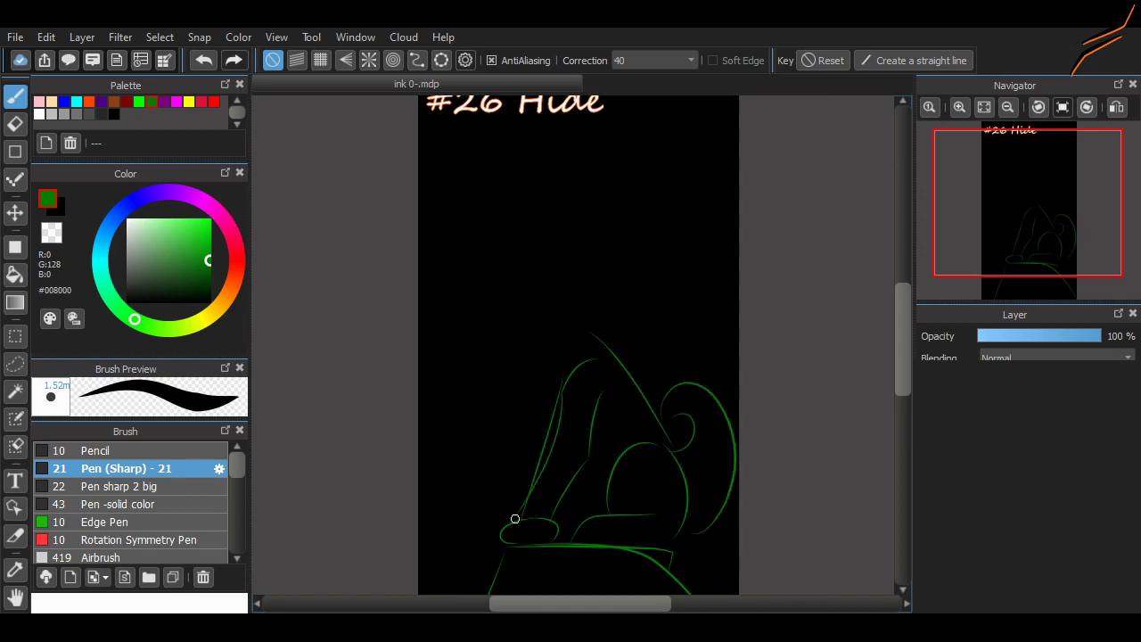
- Sketch three circles around the creature's neck and the angular front outline of its head and muzzle in dark green
{"action": "scroll", "coordinate": [873, 397], "scroll_direction": "up", "scroll_amount": 1}
{"action": "scroll", "coordinate": [633, 372], "scroll_direction": "up", "scroll_amount": 1}
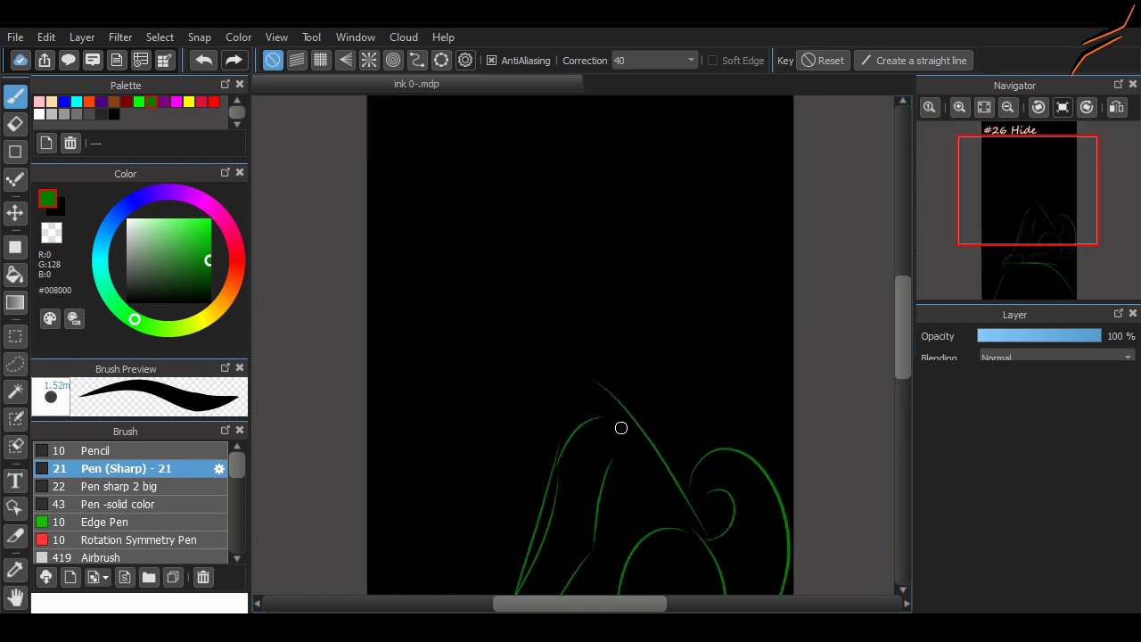
{"action": "left_click_drag", "start_coordinate": [530, 442], "coordinate": [571, 383]}
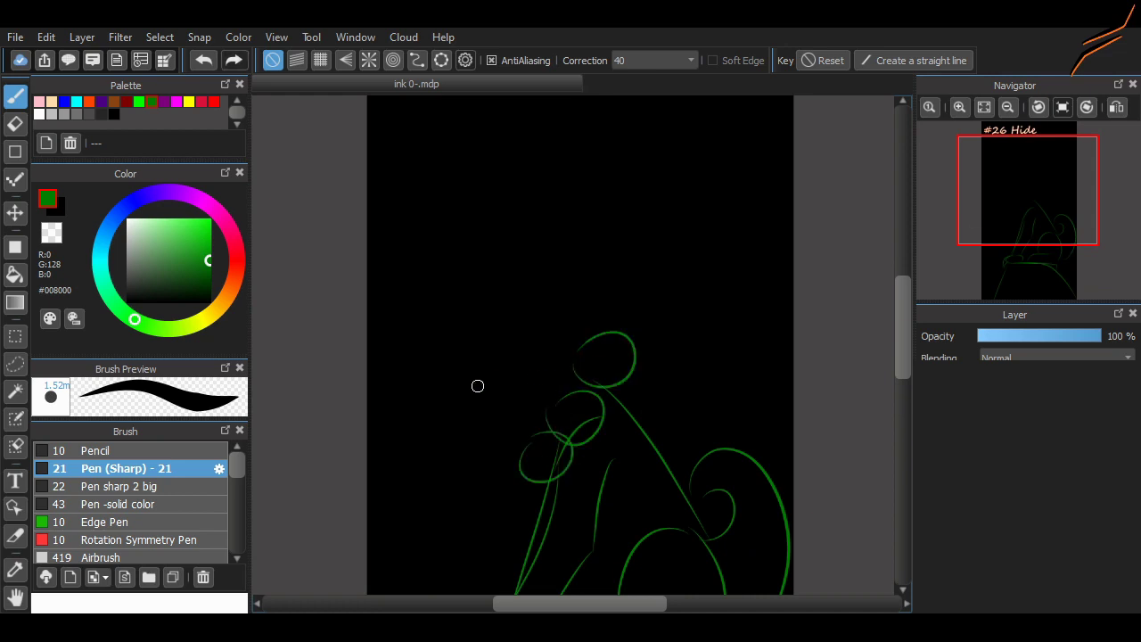
{"action": "key", "text": "ctrl+z"}
{"action": "left_click_drag", "start_coordinate": [493, 371], "coordinate": [501, 433]}
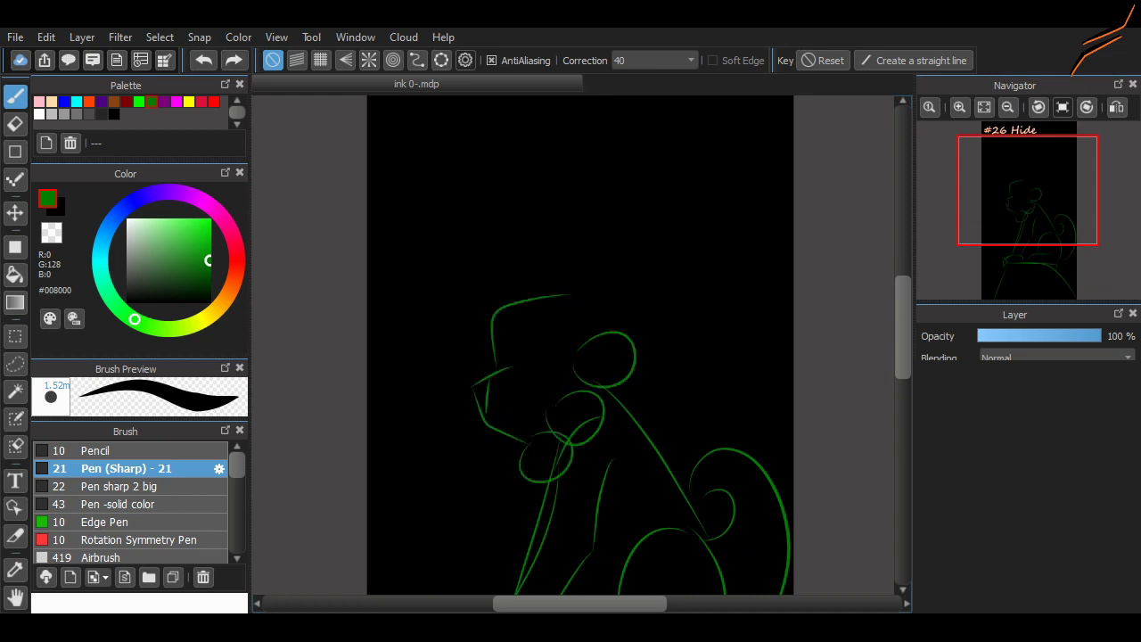
- Switch to purple (#800080) and sketch the creature's forehead and a longer pointed muzzle over the green head lines
{"action": "scroll", "coordinate": [668, 494], "scroll_direction": "up", "scroll_amount": 2}
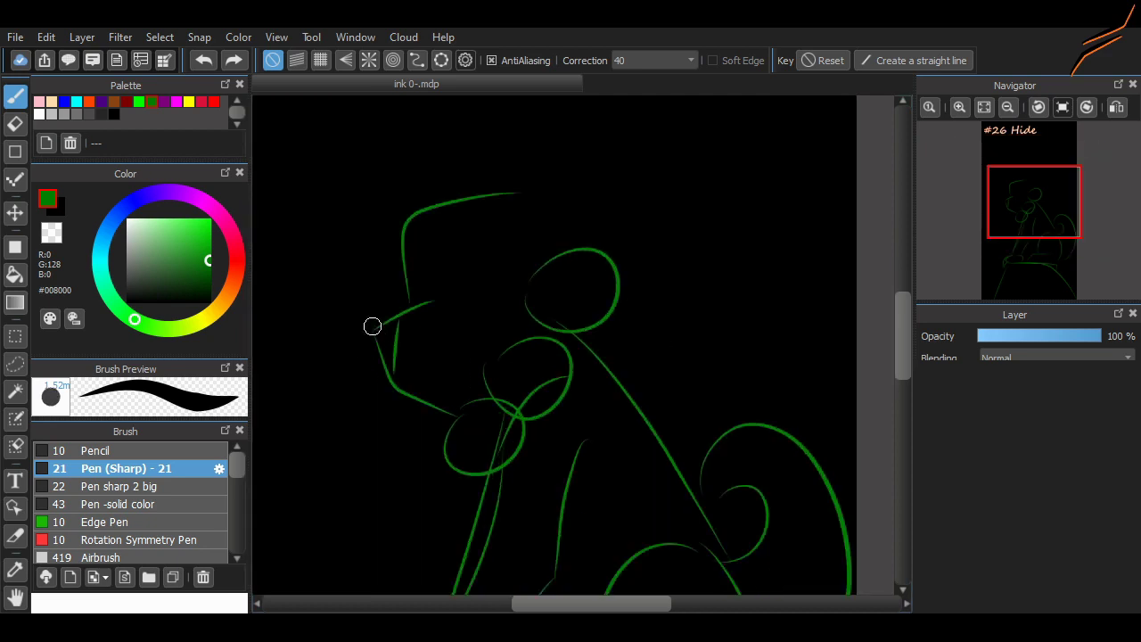
{"action": "left_click", "coordinate": [202, 202]}
{"action": "mouse_move", "coordinate": [311, 387]}
{"action": "left_mouse_down"}
{"action": "mouse_move", "coordinate": [408, 383]}
{"action": "mouse_move", "coordinate": [469, 346]}
{"action": "mouse_move", "coordinate": [413, 293]}
{"action": "mouse_move", "coordinate": [431, 212]}
{"action": "mouse_move", "coordinate": [520, 189]}
{"action": "left_mouse_up"}
{"action": "key", "text": "ctrl+z"}
{"action": "key", "text": "ctrl+z"}
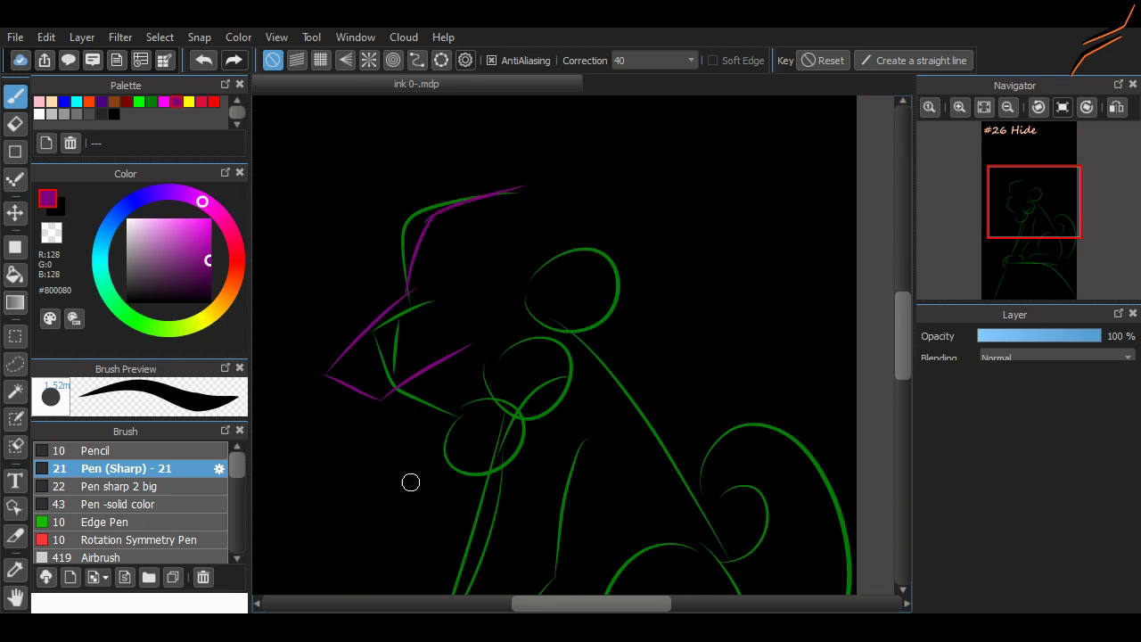
- Lasso the head sketch, move it slightly down and left away from the neck circles, and clear the selection
{"action": "scroll", "coordinate": [407, 479], "scroll_direction": "left", "scroll_amount": 3}
{"action": "key", "text": "l"}
{"action": "mouse_move", "coordinate": [544, 385]}
{"action": "left_mouse_down"}
{"action": "mouse_move", "coordinate": [494, 414]}
{"action": "mouse_move", "coordinate": [523, 344]}
{"action": "mouse_move", "coordinate": [543, 385]}
{"action": "left_mouse_up"}
{"action": "key", "text": "v"}
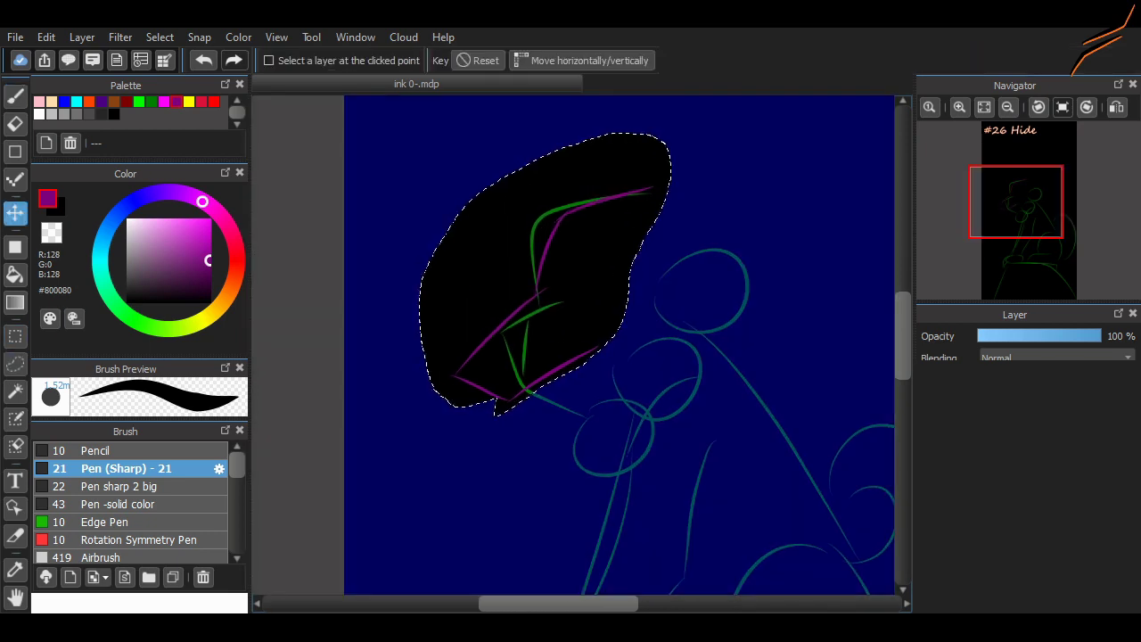
{"action": "left_click_drag", "start_coordinate": [517, 294], "coordinate": [481, 316]}
{"action": "key", "text": "m"}
{"action": "key", "text": "ctrl+d"}
{"action": "key", "text": "b"}
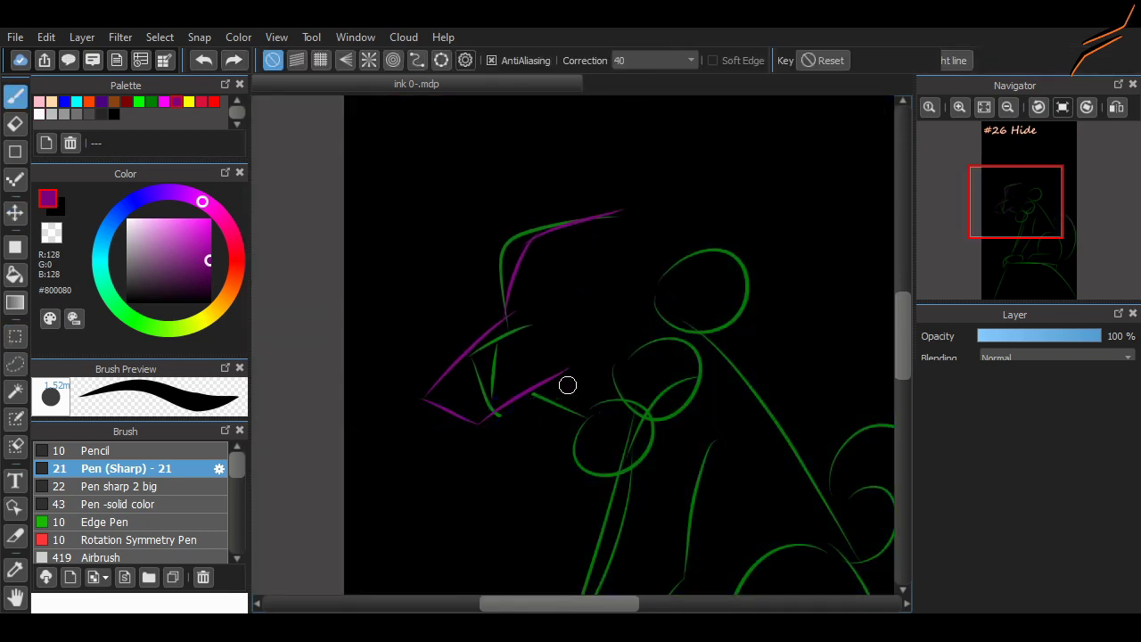
- Lasso the head sketch again, shift it slightly right and down, apply the transform and clear the selection
{"action": "key", "text": "l"}
{"action": "mouse_move", "coordinate": [526, 421]}
{"action": "left_mouse_down"}
{"action": "mouse_move", "coordinate": [597, 360]}
{"action": "mouse_move", "coordinate": [445, 472]}
{"action": "mouse_move", "coordinate": [526, 420]}
{"action": "left_mouse_up"}
{"action": "key", "text": "v"}
{"action": "left_click_drag", "start_coordinate": [499, 339], "coordinate": [520, 355]}
{"action": "key", "text": "ctrl+t"}
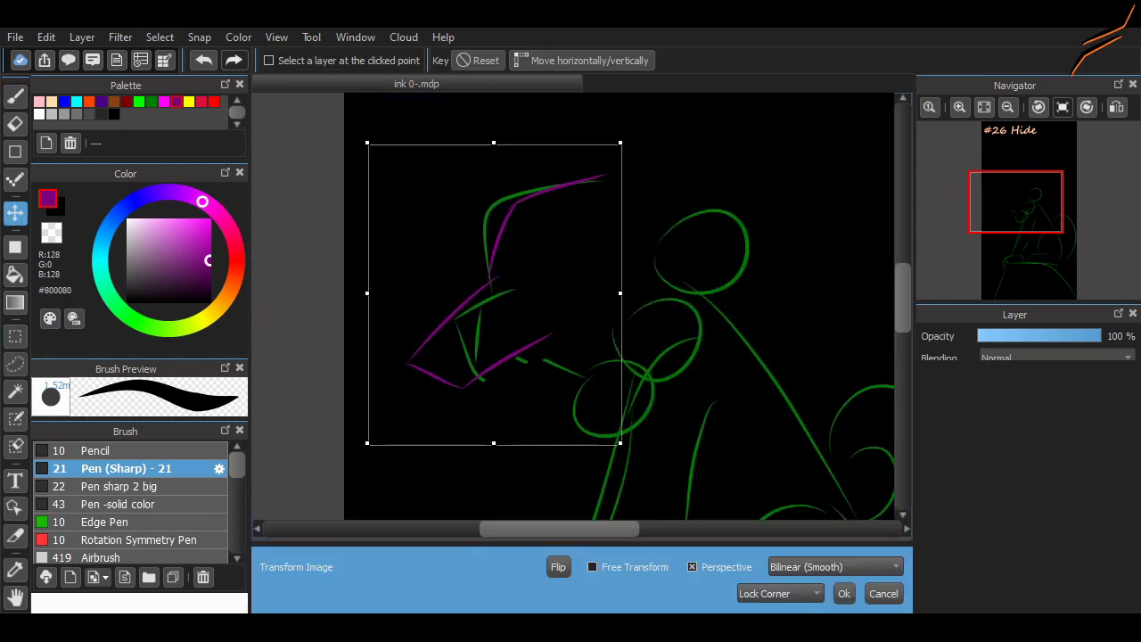
{"action": "left_click", "coordinate": [844, 592]}
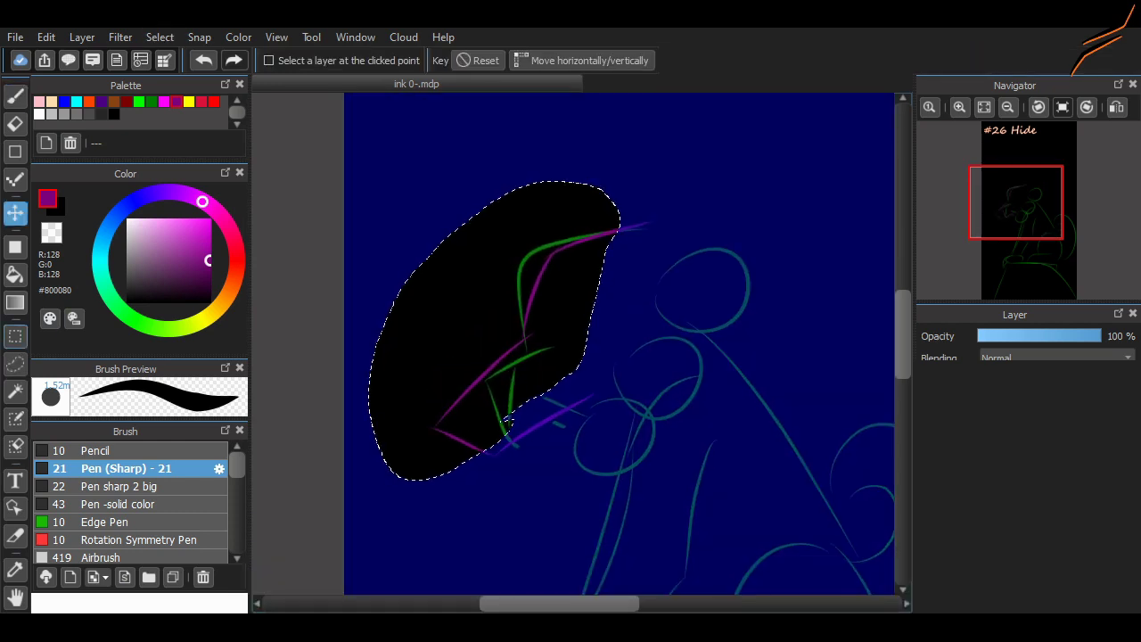
{"action": "key", "text": "ctrl+d"}
- Sketch the pointed ears, the angular eye and the mouth and nostril lines on the creature's head in purple
{"action": "key", "text": "b"}
{"action": "left_click_drag", "start_coordinate": [625, 230], "coordinate": [661, 283]}
{"action": "left_click_drag", "start_coordinate": [658, 233], "coordinate": [714, 245]}
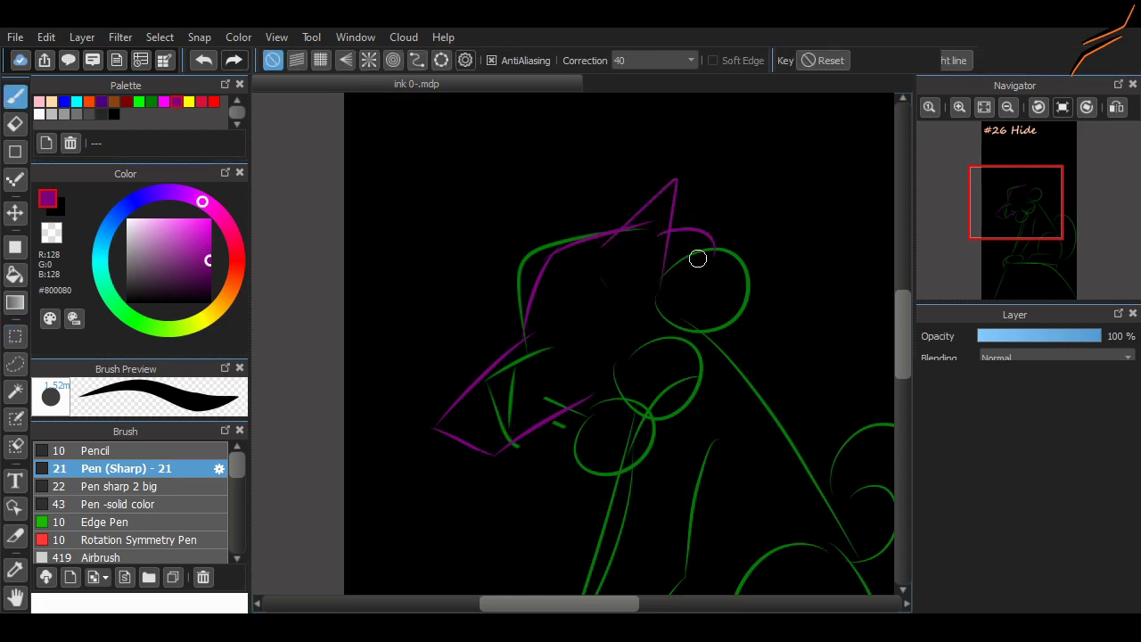
{"action": "left_click_drag", "start_coordinate": [555, 317], "coordinate": [596, 283]}
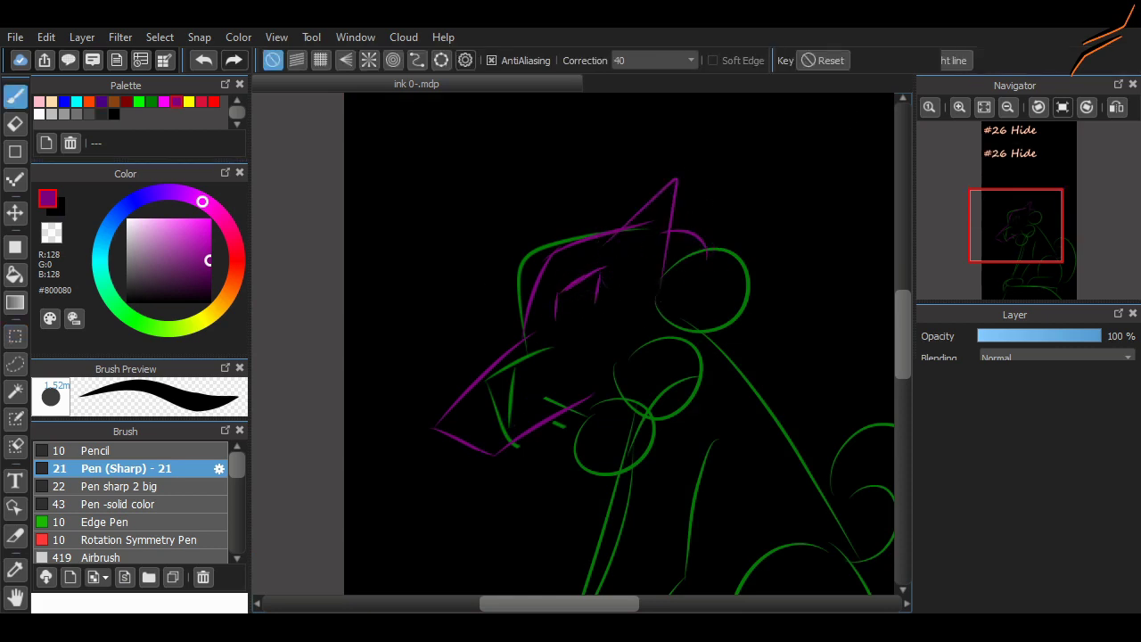
{"action": "scroll", "coordinate": [553, 325], "scroll_direction": "up", "scroll_amount": 2}
{"action": "mouse_move", "coordinate": [414, 495]}
{"action": "left_mouse_down"}
{"action": "mouse_move", "coordinate": [523, 393]}
{"action": "mouse_move", "coordinate": [464, 449]}
{"action": "mouse_move", "coordinate": [557, 385]}
{"action": "left_mouse_up"}
- Sketch a second curling tail shape in purple over the green tail behind the creature's haunch
{"action": "left_click", "coordinate": [1055, 240]}
{"action": "mouse_move", "coordinate": [677, 331]}
{"action": "left_mouse_down"}
{"action": "mouse_move", "coordinate": [701, 209]}
{"action": "mouse_move", "coordinate": [738, 419]}
{"action": "mouse_move", "coordinate": [646, 461]}
{"action": "left_mouse_up"}
{"action": "key", "text": "ctrl+z"}
{"action": "scroll", "coordinate": [846, 327], "scroll_direction": "up", "scroll_amount": 3}
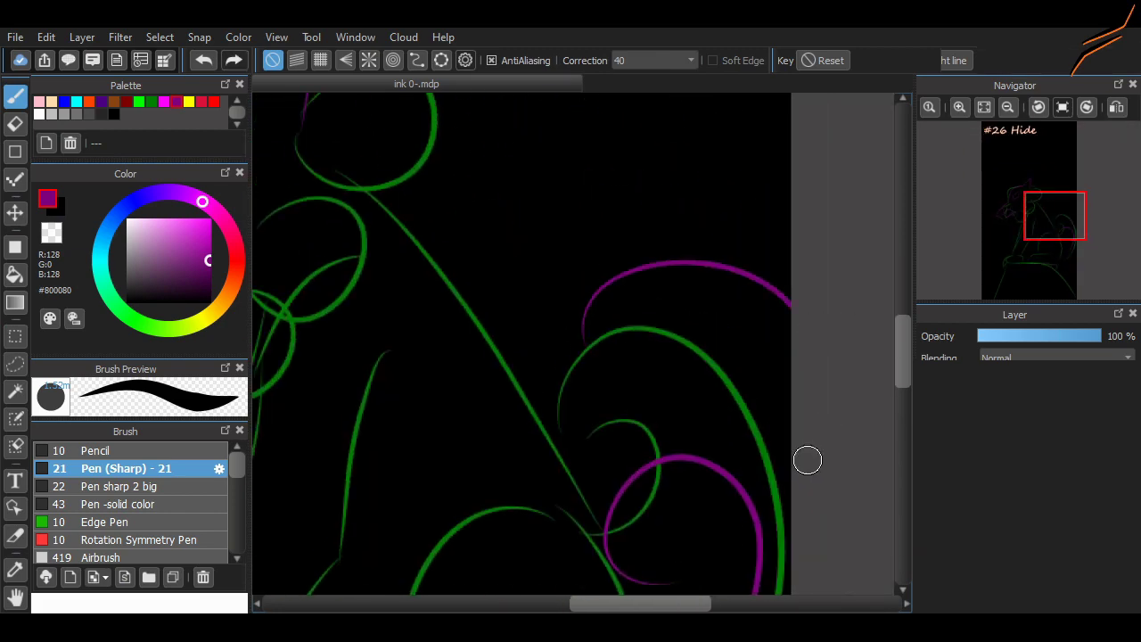
- Add a short purple curve at the hind foot and a long belly line running from the throat to the haunch
{"action": "scroll", "coordinate": [807, 458], "scroll_direction": "down", "scroll_amount": 5}
{"action": "left_click_drag", "start_coordinate": [652, 603], "coordinate": [608, 604]}
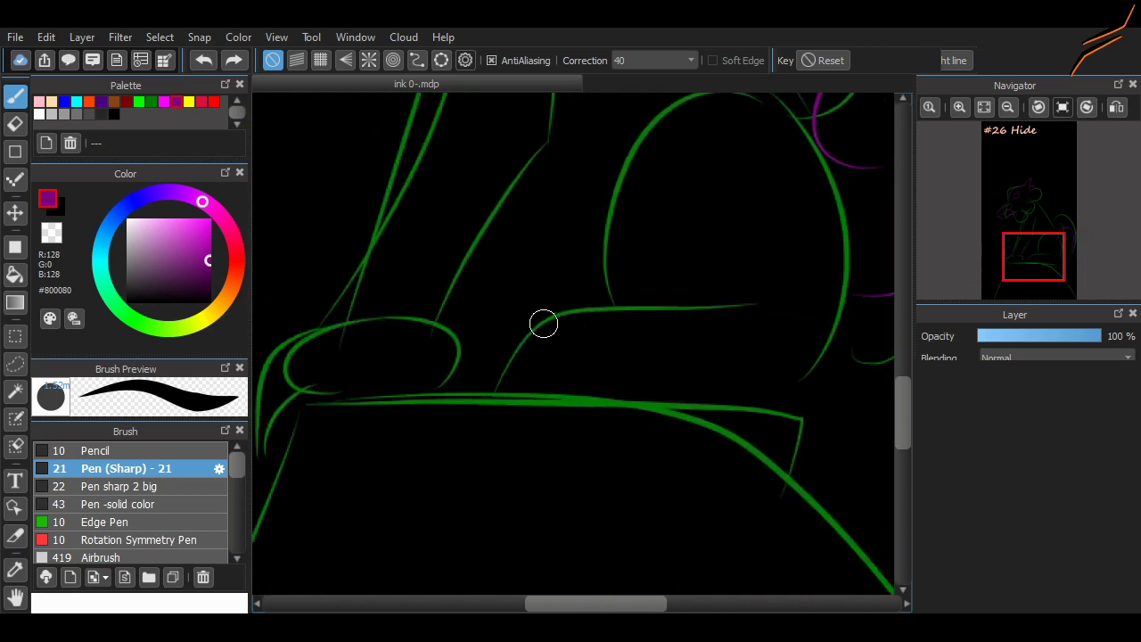
{"action": "left_click_drag", "start_coordinate": [524, 337], "coordinate": [499, 384]}
{"action": "key", "text": "ctrl+z"}
{"action": "left_click_drag", "start_coordinate": [581, 348], "coordinate": [533, 393]}
{"action": "scroll", "coordinate": [520, 331], "scroll_direction": "up", "scroll_amount": 5}
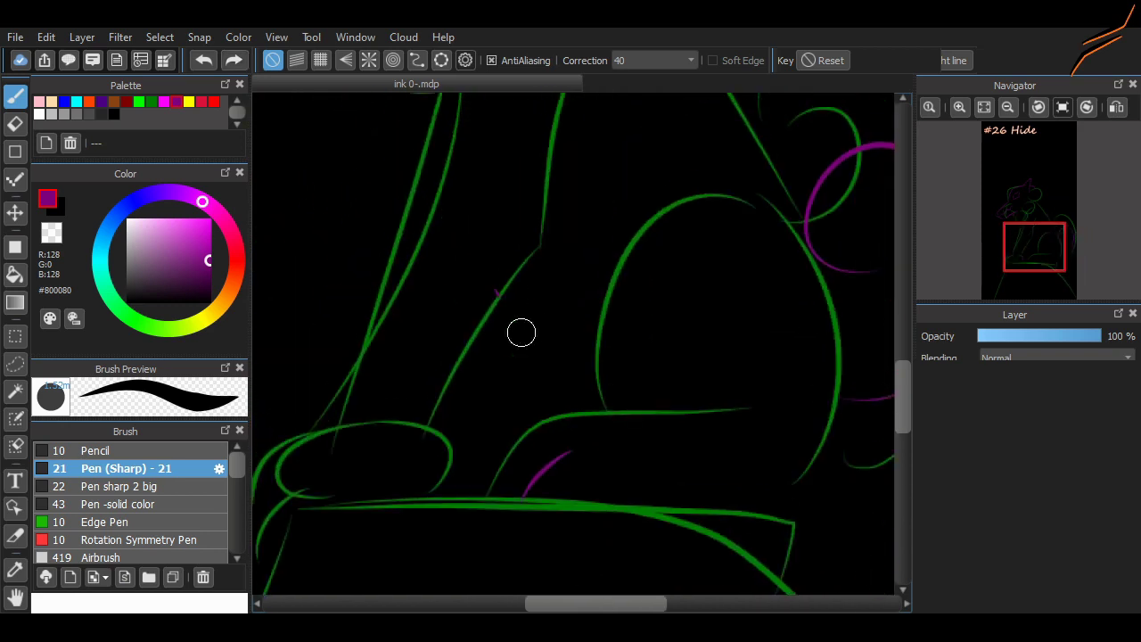
{"action": "left_click_drag", "start_coordinate": [406, 284], "coordinate": [599, 591]}
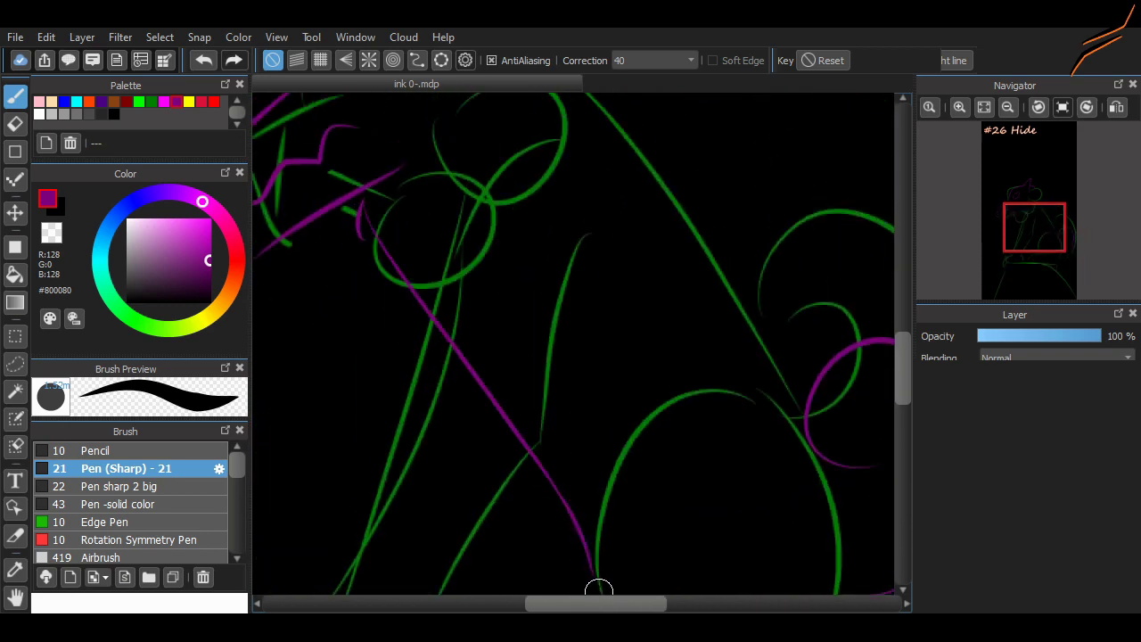
- Draw the curved iris inside the creature's eye and the purple cheek marks beneath it
{"action": "scroll", "coordinate": [615, 499], "scroll_direction": "left", "scroll_amount": 3}
{"action": "scroll", "coordinate": [870, 115], "scroll_direction": "down", "scroll_amount": 5}
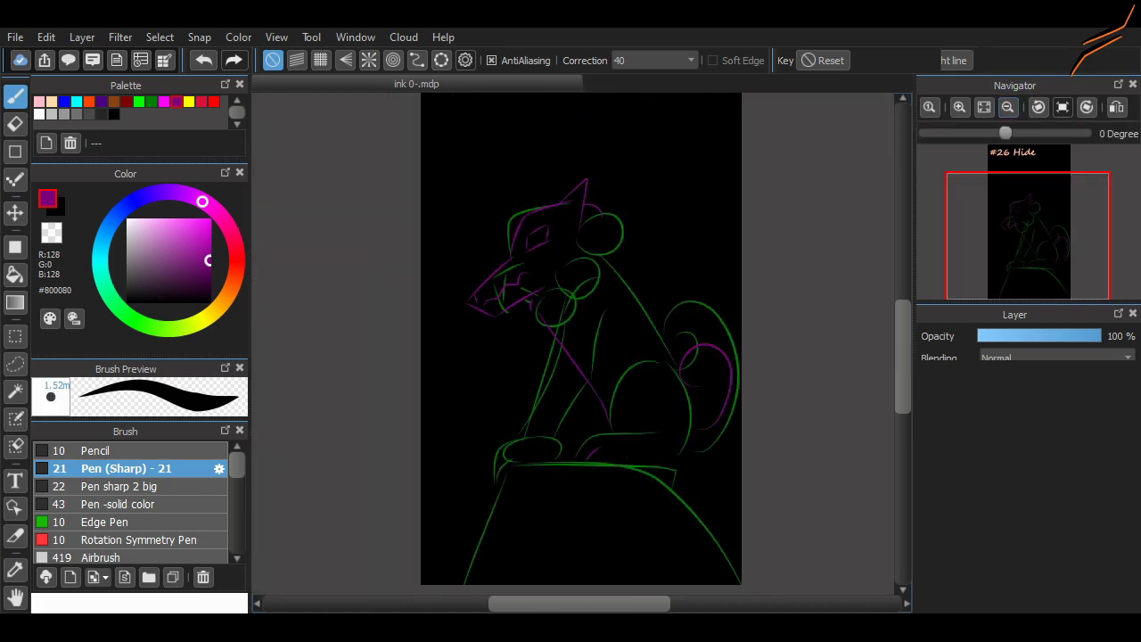
{"action": "scroll", "coordinate": [446, 227], "scroll_direction": "up", "scroll_amount": 5}
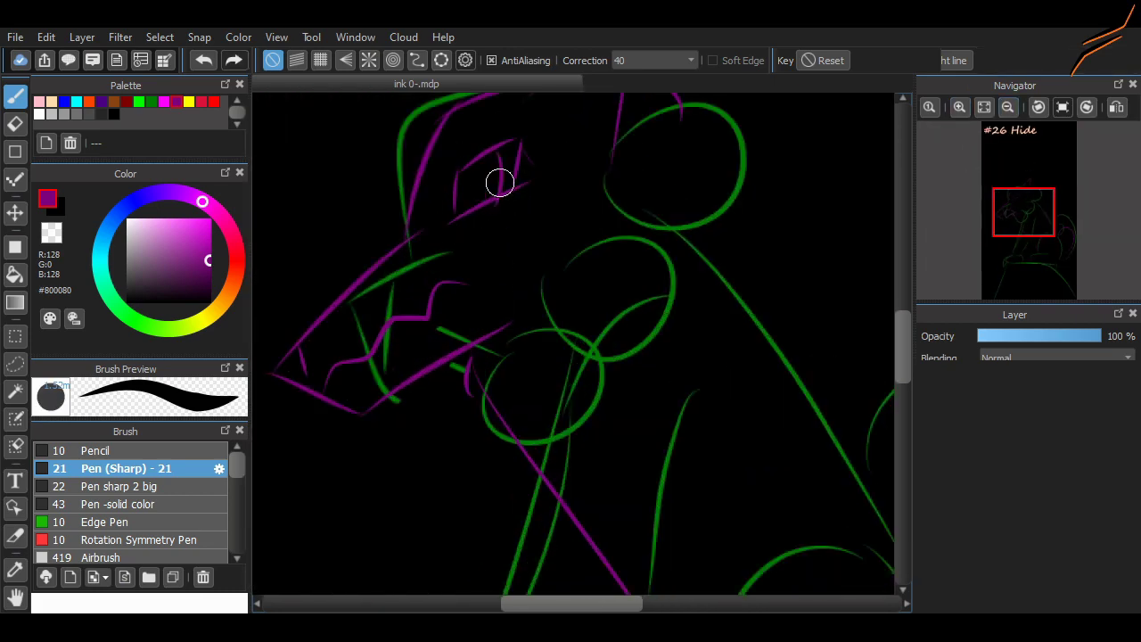
{"action": "left_click_drag", "start_coordinate": [489, 159], "coordinate": [486, 203]}
{"action": "left_click_drag", "start_coordinate": [500, 243], "coordinate": [491, 265]}
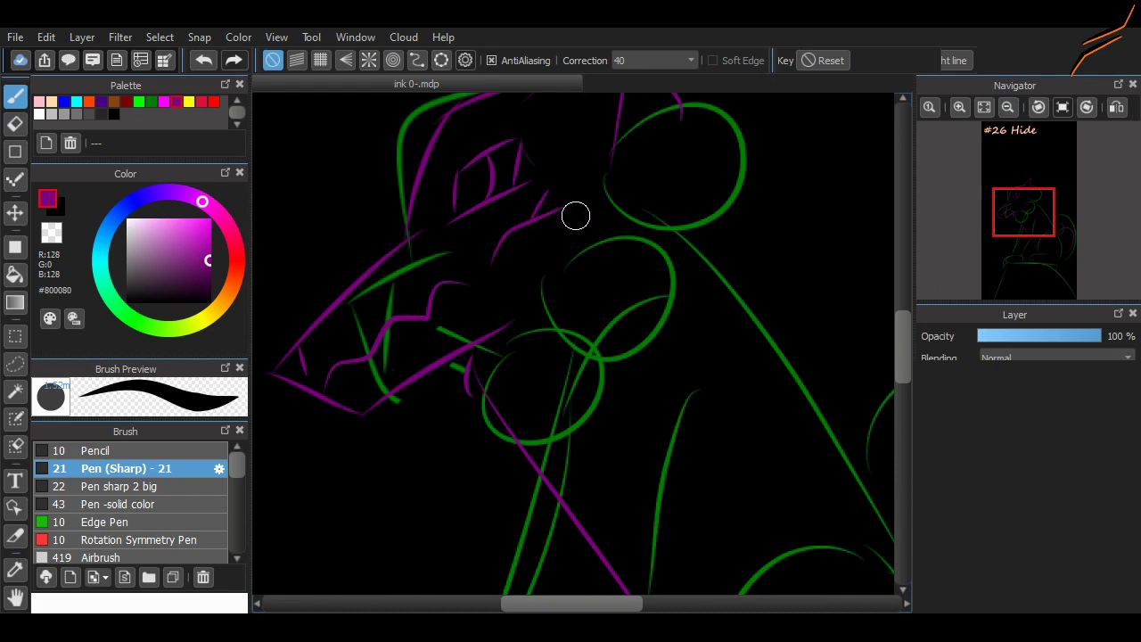
- Try a small upright purple figure on the rock's front, undo it, and switch the colour to bright green (#00FF00)
{"action": "scroll", "coordinate": [581, 389], "scroll_direction": "down", "scroll_amount": 3}
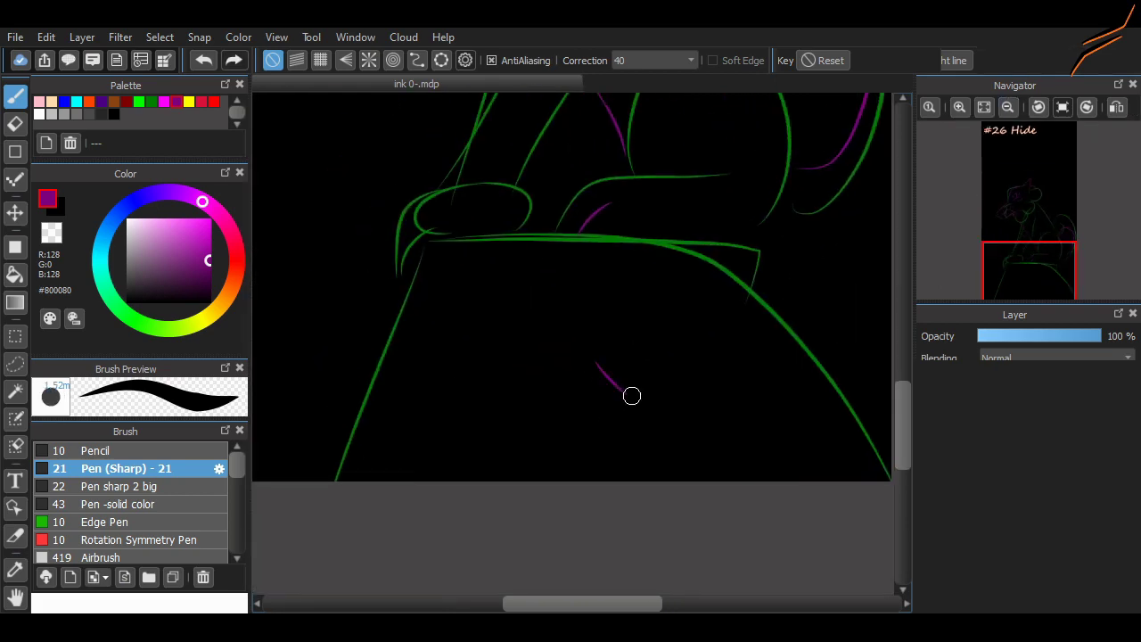
{"action": "key", "text": "ctrl+z"}
{"action": "mouse_move", "coordinate": [598, 337]}
{"action": "left_mouse_down"}
{"action": "mouse_move", "coordinate": [627, 317]}
{"action": "mouse_move", "coordinate": [591, 348]}
{"action": "mouse_move", "coordinate": [633, 397]}
{"action": "left_mouse_up"}
{"action": "key", "text": "ctrl+z"}
{"action": "key", "text": "ctrl+z"}
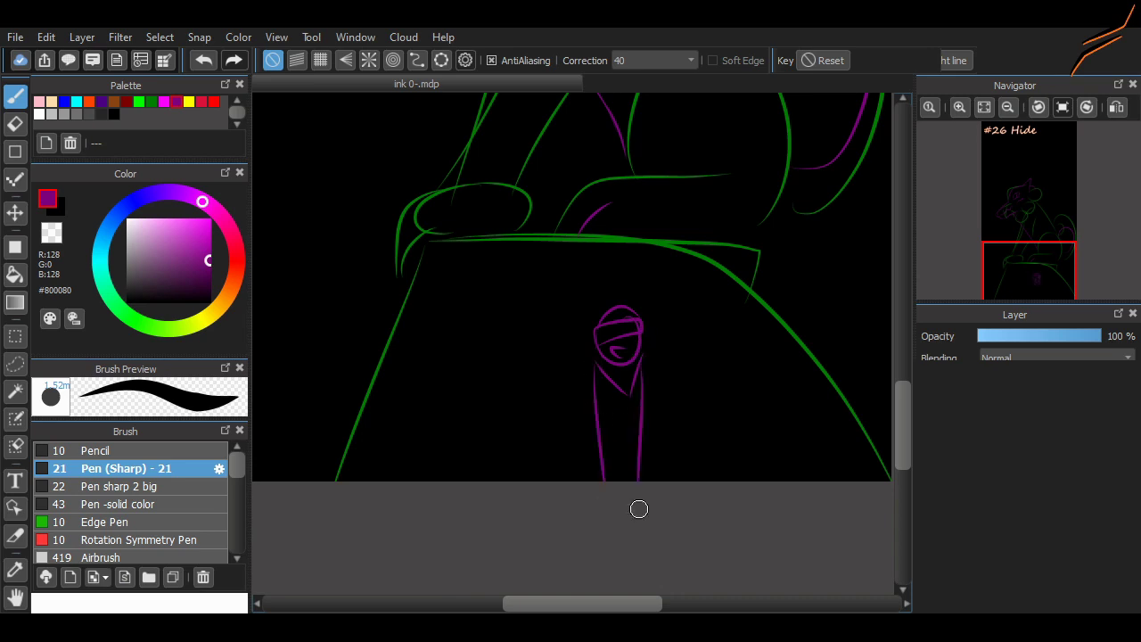
{"action": "key", "text": "ctrl+z"}
{"action": "left_click_drag", "start_coordinate": [642, 355], "coordinate": [631, 394]}
{"action": "left_click", "coordinate": [139, 101]}
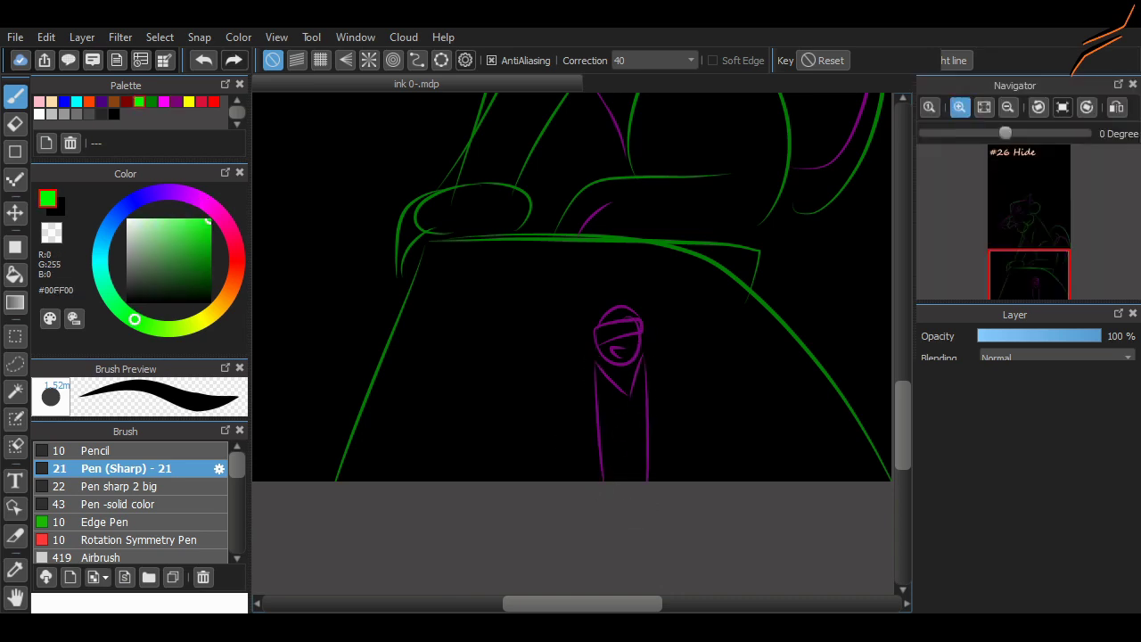
{"action": "scroll", "coordinate": [606, 502], "scroll_direction": "up", "scroll_amount": 2}
{"action": "key", "text": "ctrl+z"}
{"action": "key", "text": "ctrl+z"}
{"action": "key", "text": "ctrl+z"}
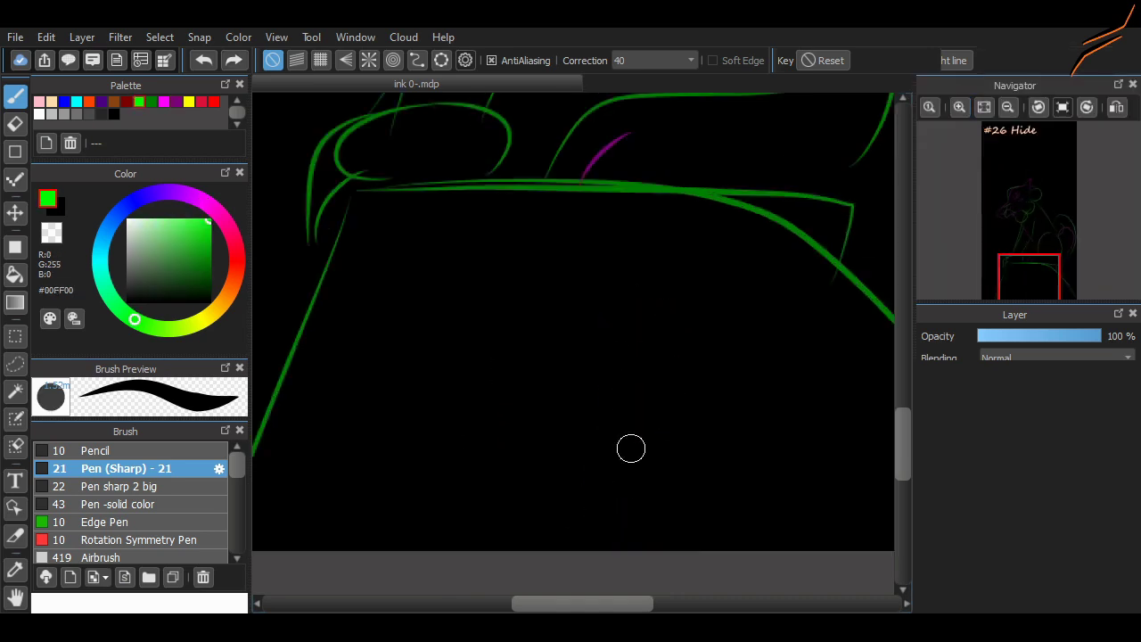
- Sketch three bones in bright green sticking up from the canvas's lower edge at the rock's right corner
{"action": "scroll", "coordinate": [630, 449], "scroll_direction": "down", "scroll_amount": 1}
{"action": "scroll", "coordinate": [669, 496], "scroll_direction": "right", "scroll_amount": 2}
{"action": "mouse_move", "coordinate": [650, 515]}
{"action": "left_mouse_down"}
{"action": "mouse_move", "coordinate": [784, 454]}
{"action": "mouse_move", "coordinate": [708, 515]}
{"action": "left_mouse_up"}
{"action": "key", "text": "ctrl+z"}
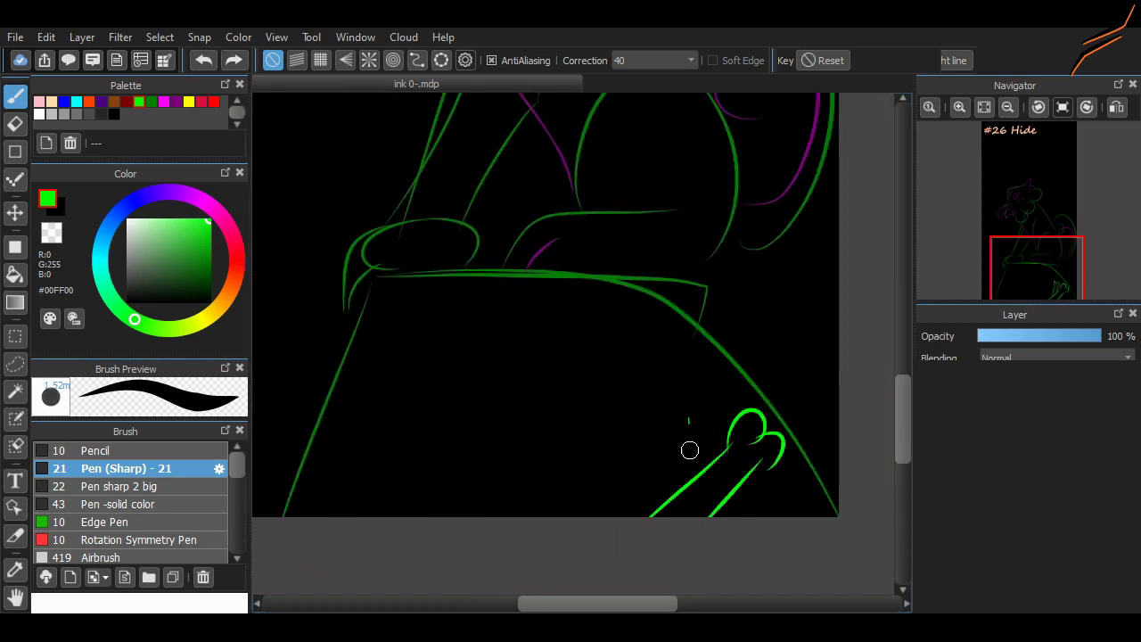
{"action": "left_click_drag", "start_coordinate": [687, 448], "coordinate": [697, 409]}
{"action": "left_click_drag", "start_coordinate": [722, 459], "coordinate": [721, 515]}
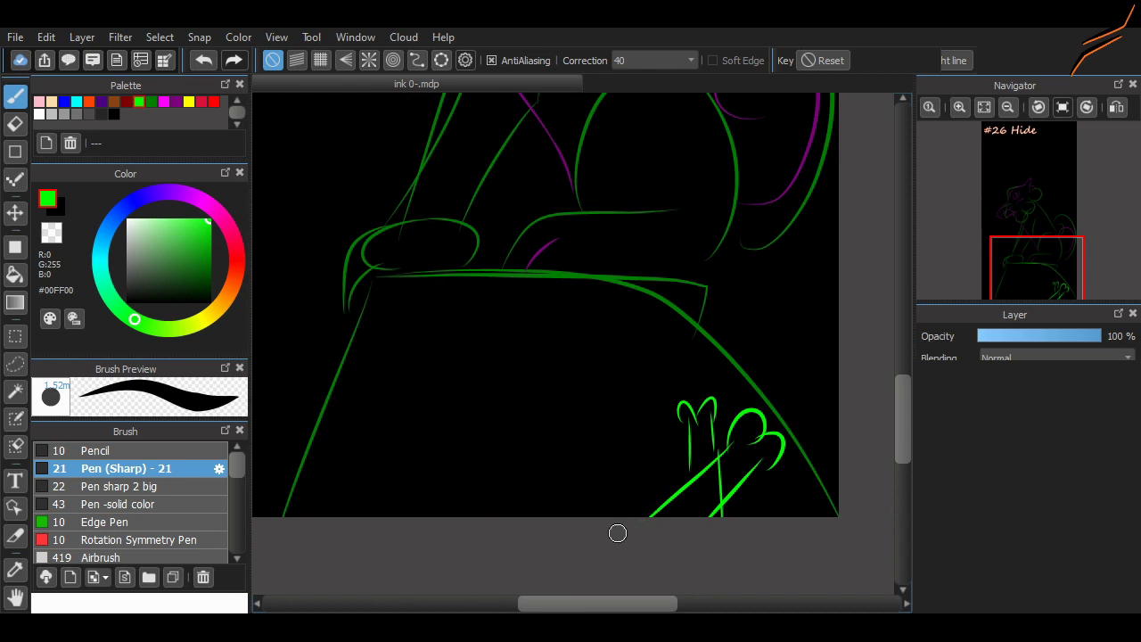
{"action": "scroll", "coordinate": [681, 480], "scroll_direction": "up", "scroll_amount": 3}
{"action": "scroll", "coordinate": [591, 265], "scroll_direction": "down", "scroll_amount": 3}
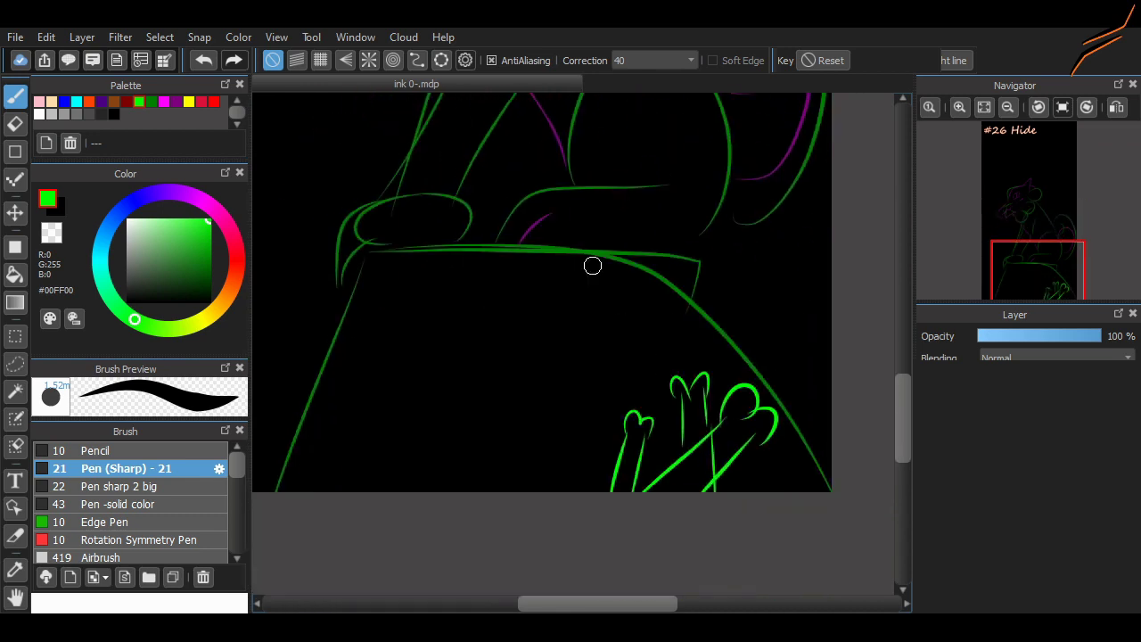
- Sketch the rock's lower rim and right edge in bright green, plus a rounded panel with wavy lines at its left side
{"action": "mouse_move", "coordinate": [361, 288]}
{"action": "left_mouse_down"}
{"action": "mouse_move", "coordinate": [707, 287]}
{"action": "mouse_move", "coordinate": [696, 306]}
{"action": "mouse_move", "coordinate": [828, 489]}
{"action": "left_mouse_up"}
{"action": "key", "text": "ctrl+z"}
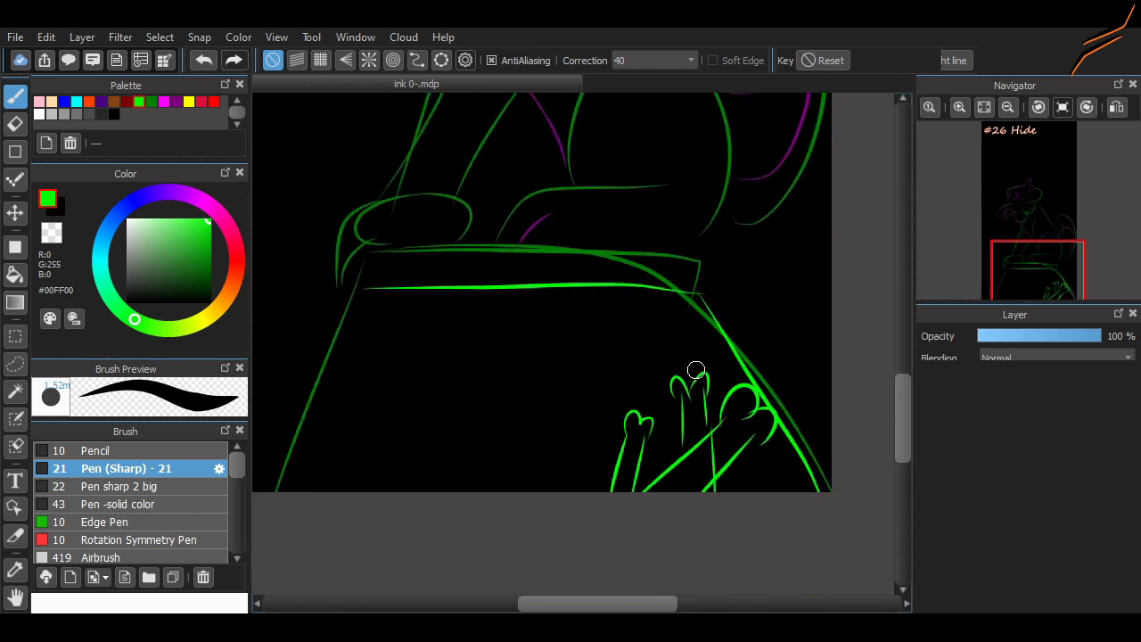
{"action": "left_click_drag", "start_coordinate": [639, 590], "coordinate": [736, 620]}
{"action": "mouse_move", "coordinate": [438, 363]}
{"action": "left_mouse_down"}
{"action": "mouse_move", "coordinate": [471, 476]}
{"action": "mouse_move", "coordinate": [401, 464]}
{"action": "left_mouse_up"}
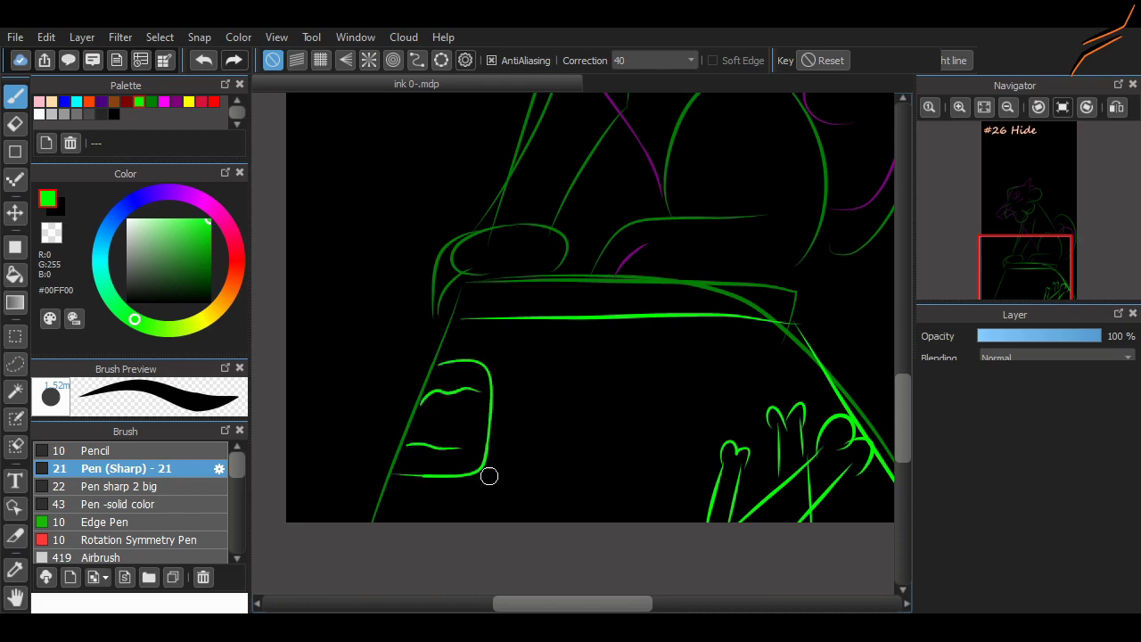
- Sketch the pointed brow marking, the ear's inner line and the jagged neck fur in bright green on the creature
{"action": "scroll", "coordinate": [589, 343], "scroll_direction": "up", "scroll_amount": 10}
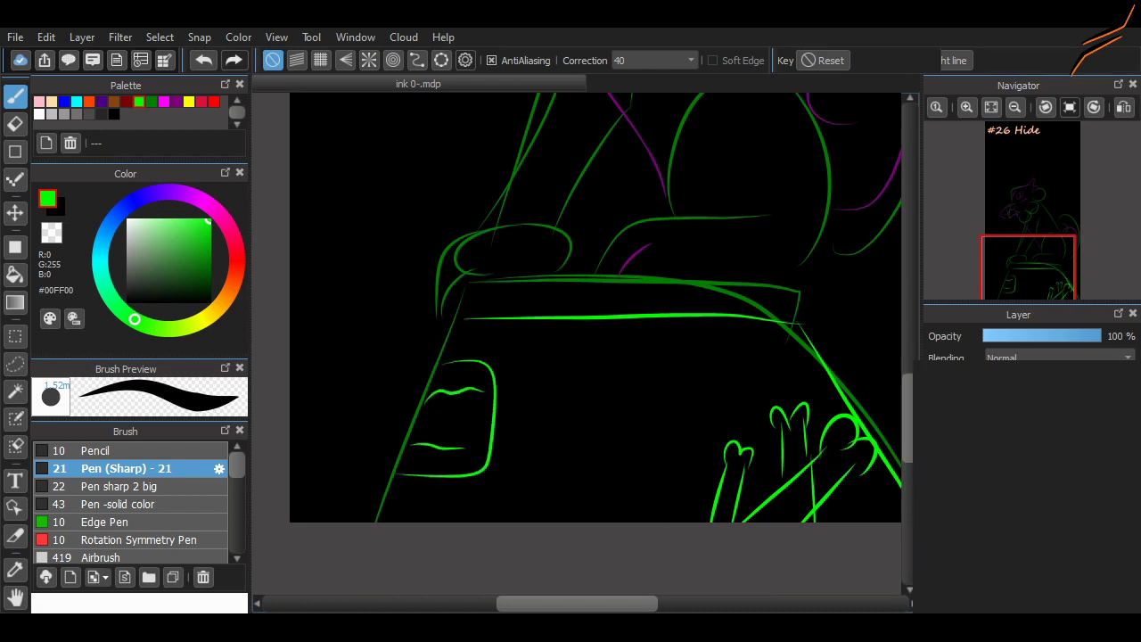
{"action": "scroll", "coordinate": [588, 343], "scroll_direction": "up", "scroll_amount": 3}
{"action": "left_click_drag", "start_coordinate": [567, 362], "coordinate": [635, 308]}
{"action": "key", "text": "ctrl+z"}
{"action": "left_click_drag", "start_coordinate": [474, 408], "coordinate": [540, 355]}
{"action": "scroll", "coordinate": [623, 423], "scroll_direction": "down", "scroll_amount": 5}
{"action": "left_click_drag", "start_coordinate": [641, 293], "coordinate": [730, 335]}
{"action": "scroll", "coordinate": [865, 339], "scroll_direction": "up", "scroll_amount": 4}
{"action": "scroll", "coordinate": [865, 339], "scroll_direction": "down", "scroll_amount": 8}
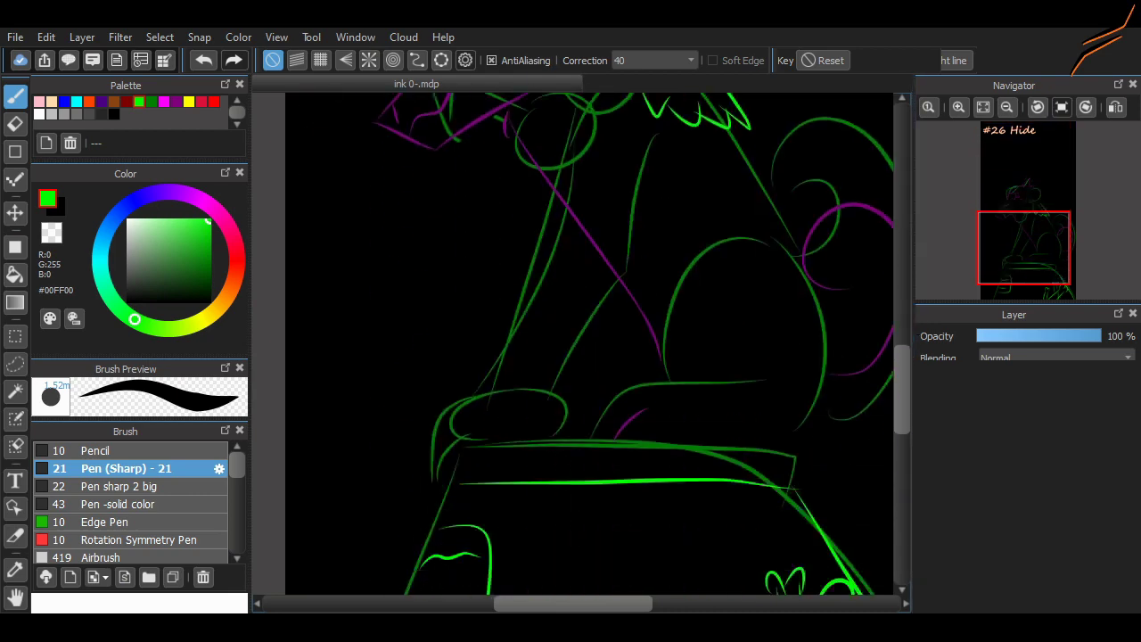
{"action": "scroll", "coordinate": [865, 340], "scroll_direction": "up", "scroll_amount": 6}
{"action": "scroll", "coordinate": [865, 339], "scroll_direction": "down", "scroll_amount": 10}
{"action": "scroll", "coordinate": [879, 280], "scroll_direction": "up", "scroll_amount": 10}
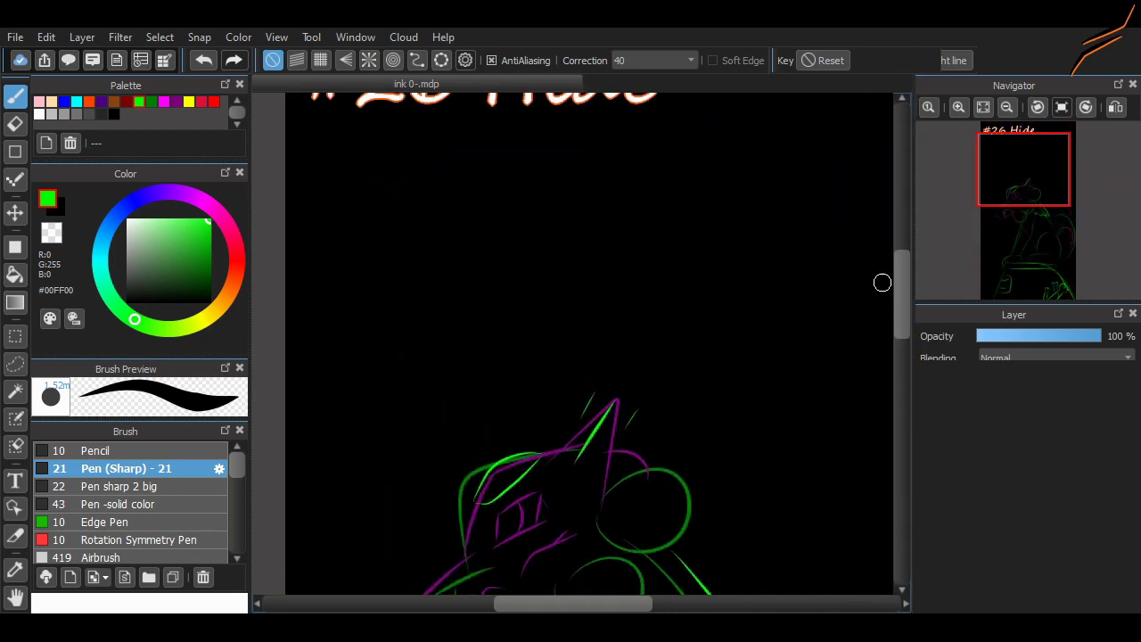
{"action": "mouse_move", "coordinate": [383, 179]}
{"action": "left_mouse_down"}
{"action": "mouse_move", "coordinate": [400, 204]}
{"action": "mouse_move", "coordinate": [398, 280]}
{"action": "mouse_move", "coordinate": [479, 413]}
{"action": "left_mouse_up"}
{"action": "key", "text": "ctrl+z"}
{"action": "key", "text": "ctrl+z"}
{"action": "key", "text": "ctrl+z"}
{"action": "left_click_drag", "start_coordinate": [407, 352], "coordinate": [395, 234]}
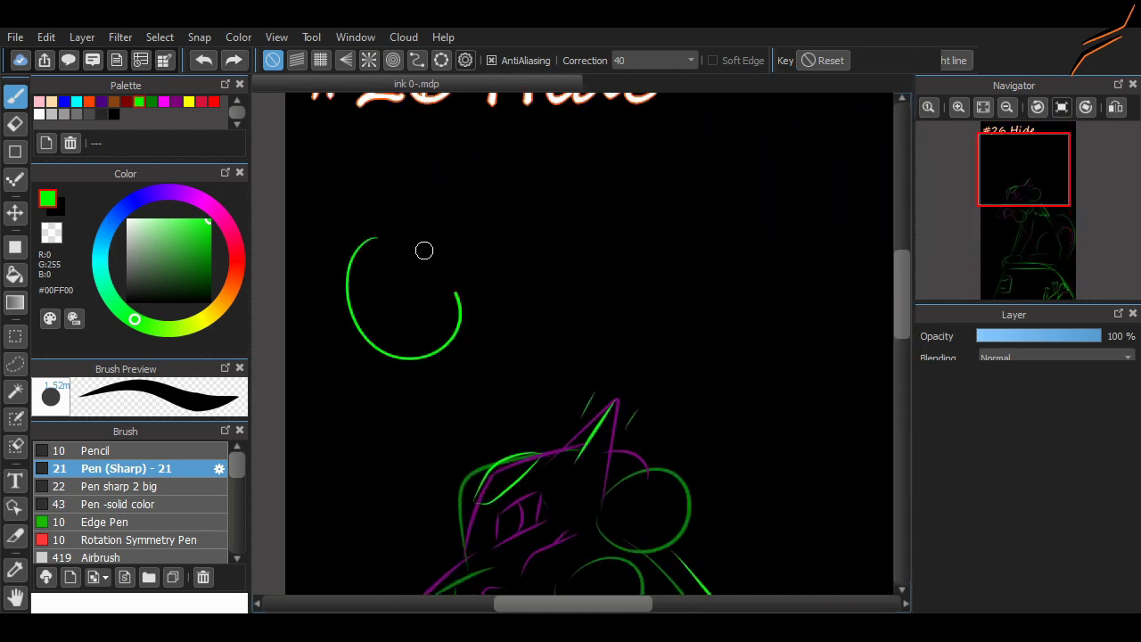
{"action": "key", "text": "ctrl+z"}
- Draw a bright green clock above the creature's head using concentric snapping for its face and centre dot, plus two freehand hands
{"action": "left_click", "coordinate": [149, 577]}
{"action": "left_click", "coordinate": [393, 60]}
{"action": "mouse_move", "coordinate": [419, 171]}
{"action": "left_mouse_down"}
{"action": "mouse_move", "coordinate": [454, 273]}
{"action": "mouse_move", "coordinate": [405, 169]}
{"action": "left_mouse_up"}
{"action": "left_click", "coordinate": [272, 60]}
{"action": "left_click", "coordinate": [393, 60]}
{"action": "left_click", "coordinate": [410, 239]}
{"action": "left_click", "coordinate": [273, 60]}
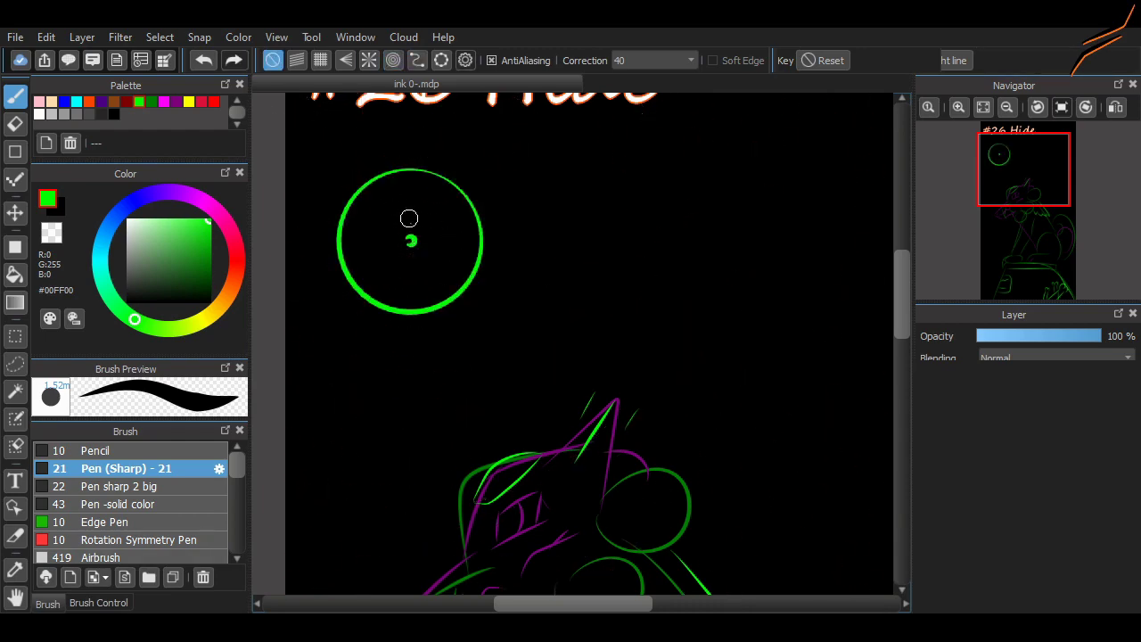
{"action": "mouse_move", "coordinate": [410, 234]}
{"action": "left_mouse_down"}
{"action": "mouse_move", "coordinate": [410, 177]}
{"action": "mouse_move", "coordinate": [527, 255]}
{"action": "left_mouse_up"}
- Select the clock, enlarge and shift it so it runs off the canvas's left edge, and deselect
{"action": "scroll", "coordinate": [806, 263], "scroll_direction": "down", "scroll_amount": 3}
{"action": "scroll", "coordinate": [865, 264], "scroll_direction": "down", "scroll_amount": 3}
{"action": "key", "text": "m"}
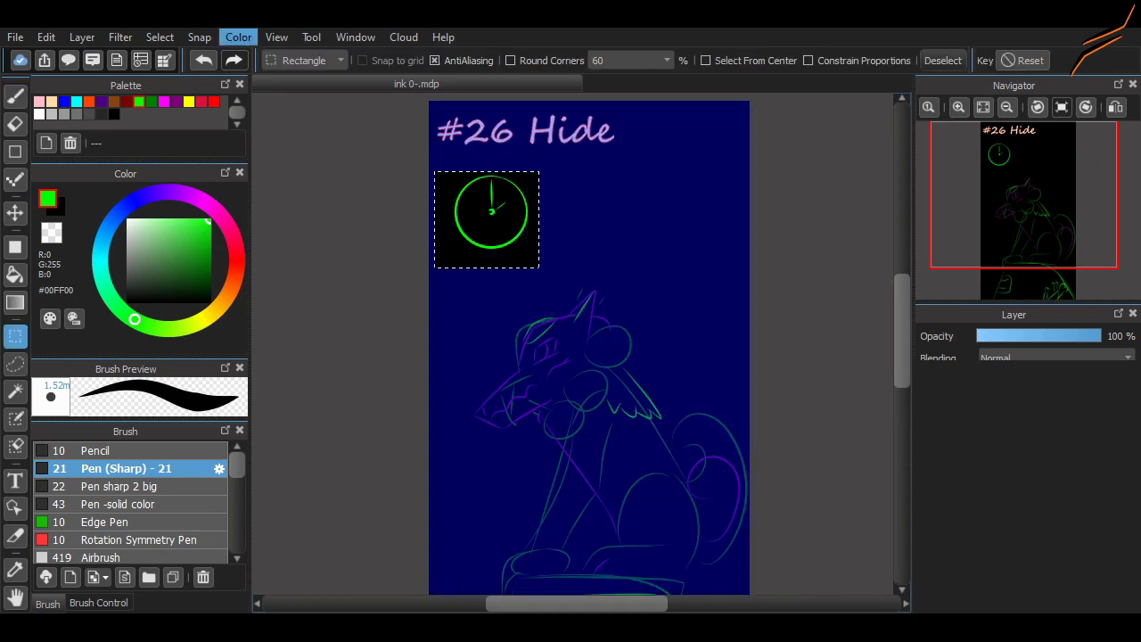
{"action": "key", "text": "ctrl+t"}
{"action": "left_click_drag", "start_coordinate": [434, 128], "coordinate": [359, 129]}
{"action": "key", "text": "Return"}
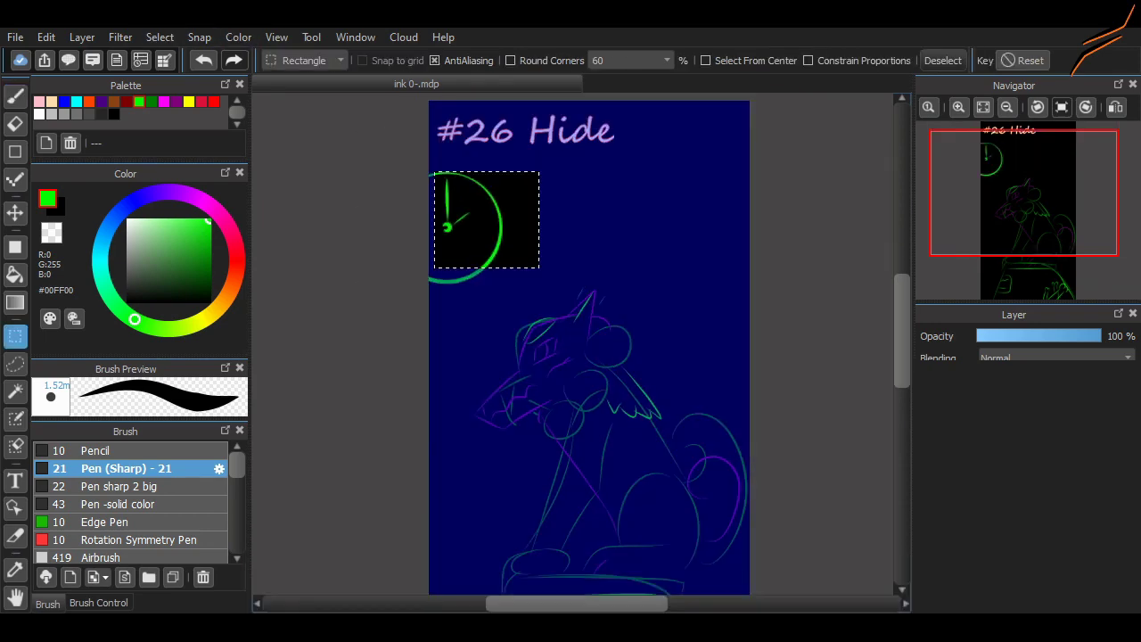
{"action": "key", "text": "ctrl+d"}
- Switch to cyan (#00FFFF) and draw a long vertical line from beside the clock past the snout to the canvas's lower edge
{"action": "key", "text": "ctrl+a"}
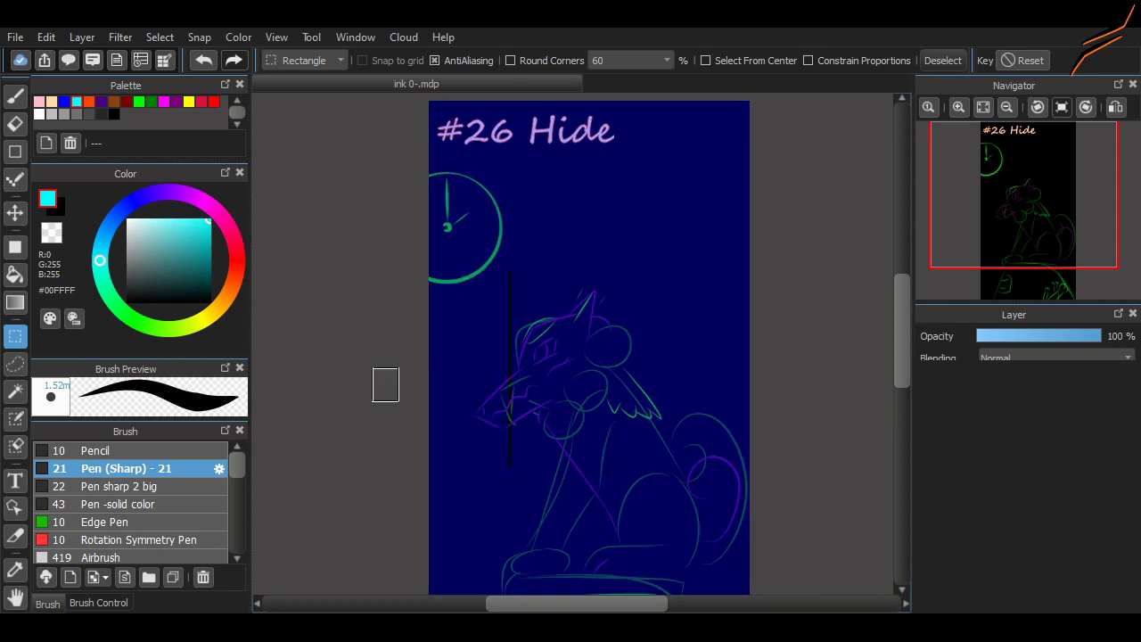
{"action": "key", "text": "b"}
{"action": "left_click_drag", "start_coordinate": [513, 178], "coordinate": [516, 548]}
{"action": "scroll", "coordinate": [588, 348], "scroll_direction": "down", "scroll_amount": 1}
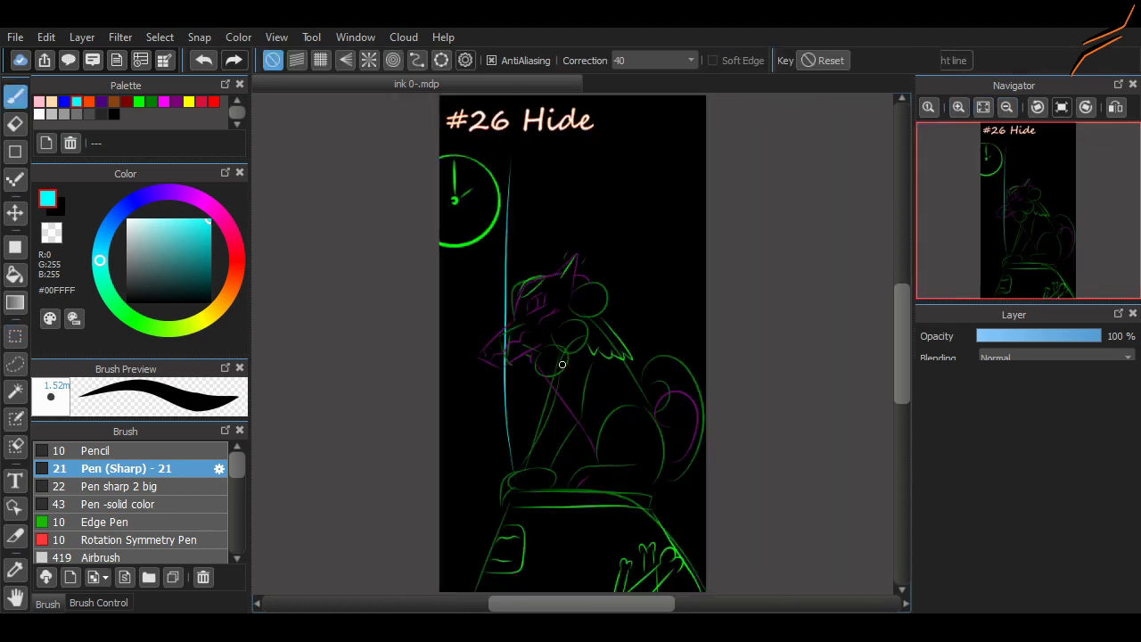
{"action": "left_click_drag", "start_coordinate": [510, 176], "coordinate": [502, 569]}
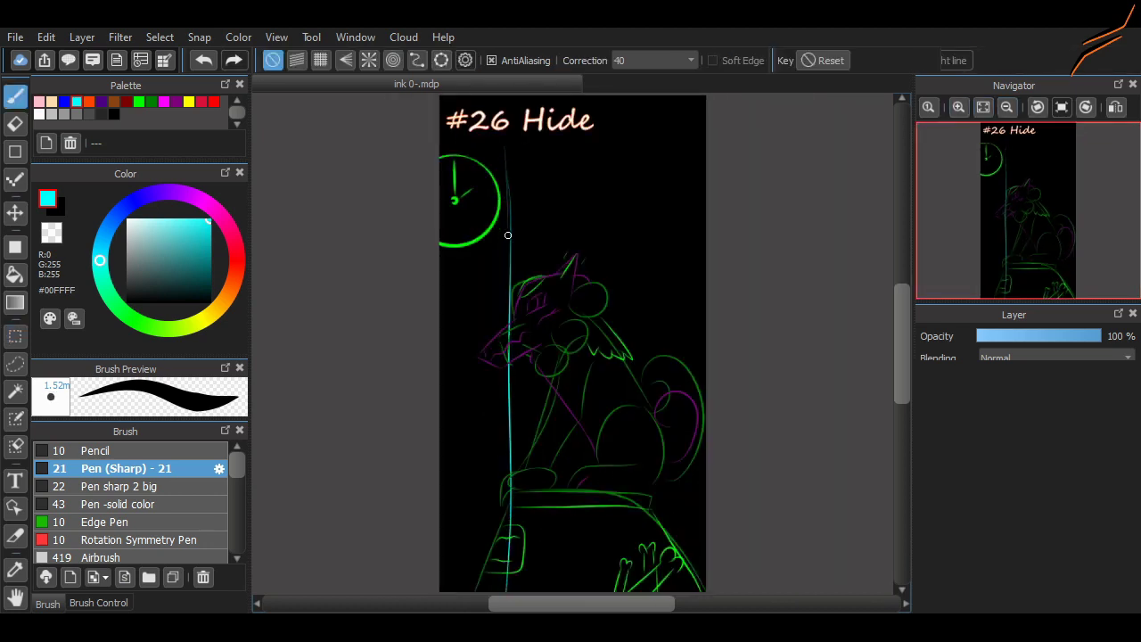
- Add a short cyan line at the ear's base and cyan cross marks inside the three round shapes around the neck
{"action": "scroll", "coordinate": [622, 180], "scroll_direction": "up", "scroll_amount": 3}
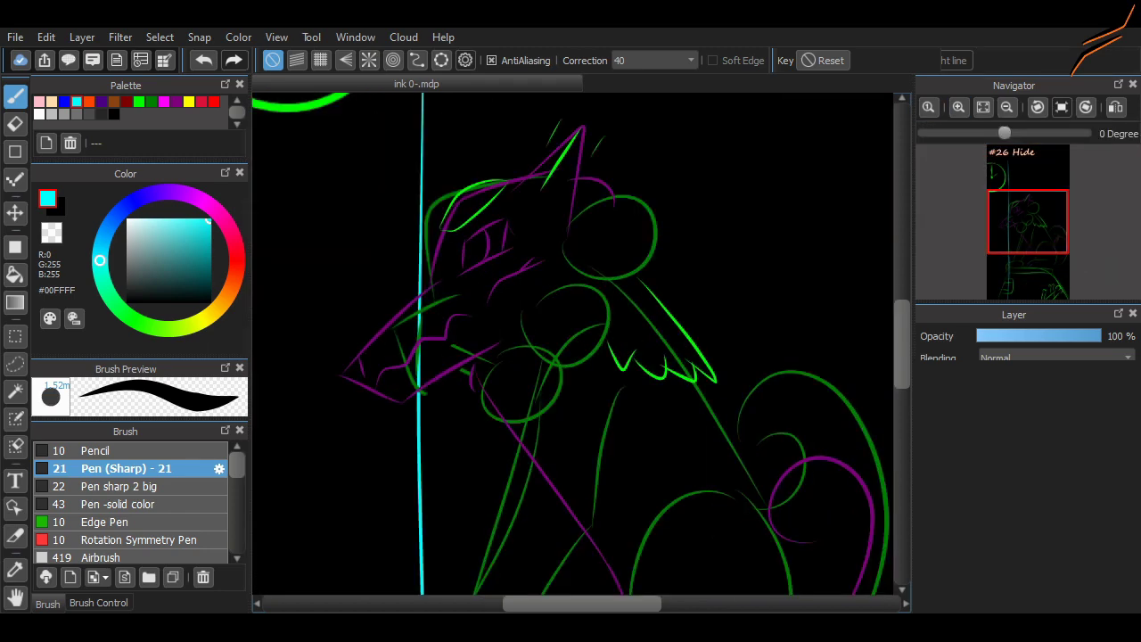
{"action": "scroll", "coordinate": [571, 179], "scroll_direction": "up", "scroll_amount": 2}
{"action": "scroll", "coordinate": [542, 172], "scroll_direction": "down", "scroll_amount": 2}
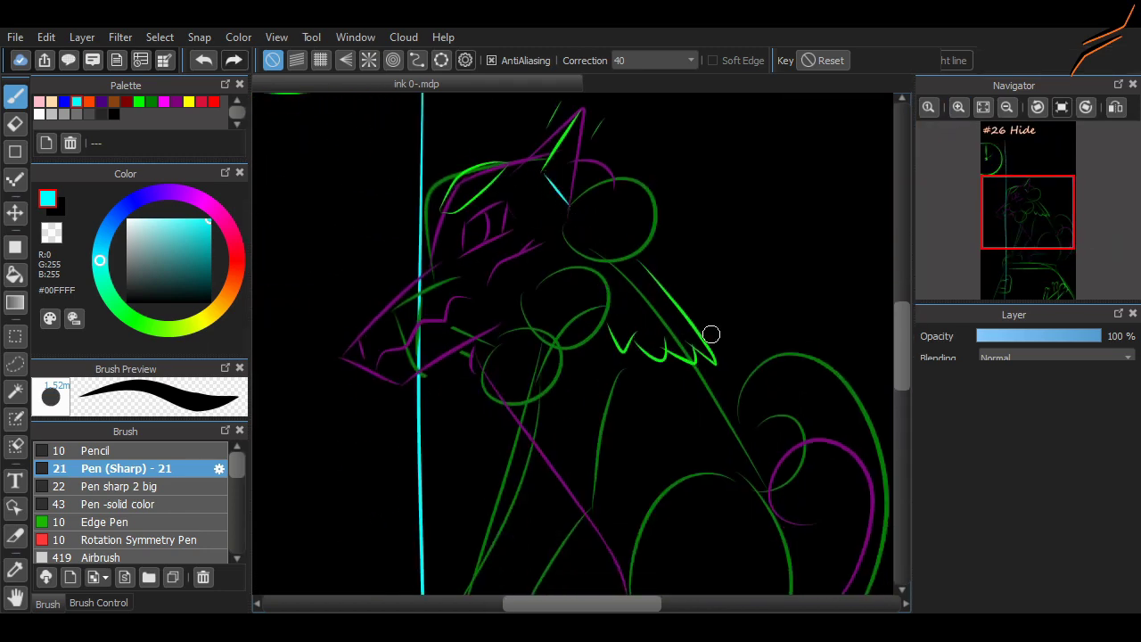
{"action": "scroll", "coordinate": [856, 343], "scroll_direction": "down", "scroll_amount": 1}
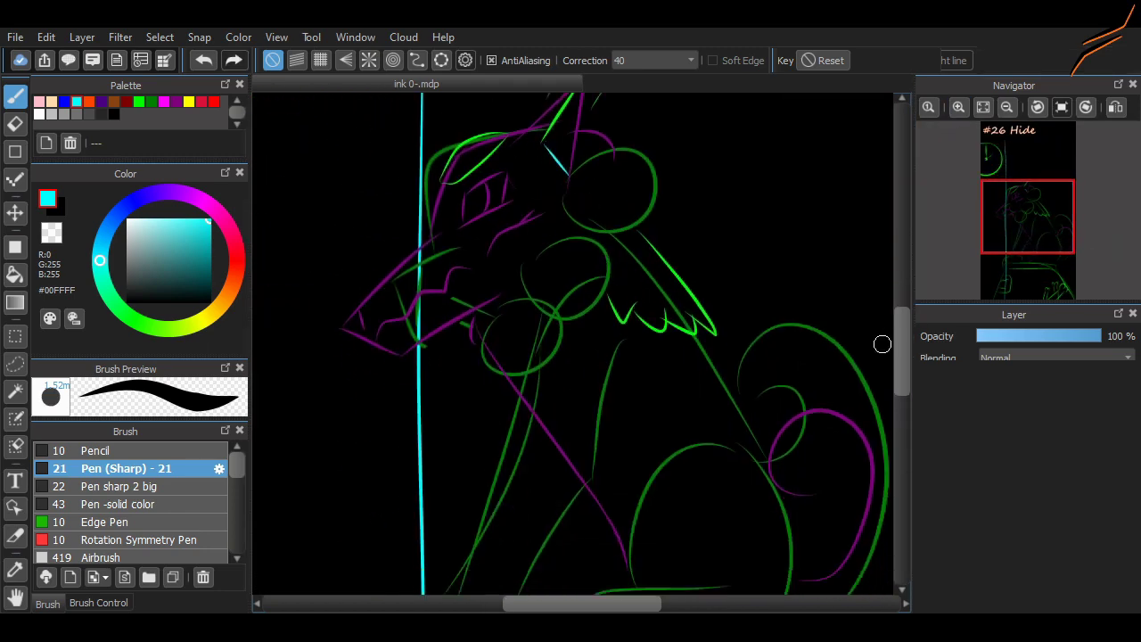
{"action": "scroll", "coordinate": [856, 330], "scroll_direction": "down", "scroll_amount": 3}
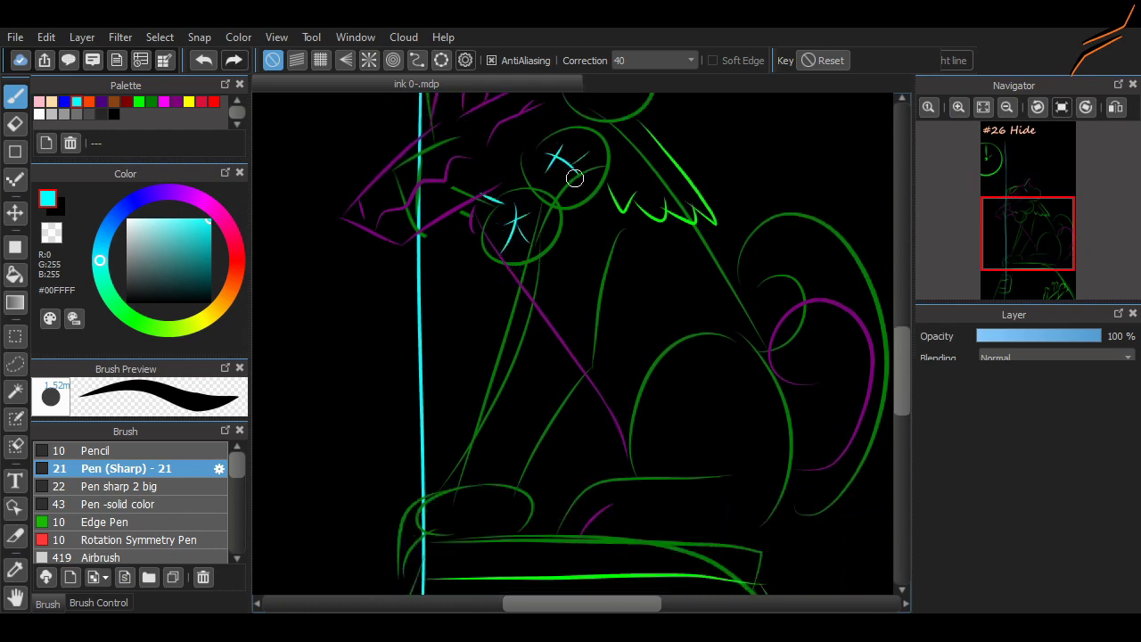
{"action": "scroll", "coordinate": [704, 309], "scroll_direction": "up", "scroll_amount": 5}
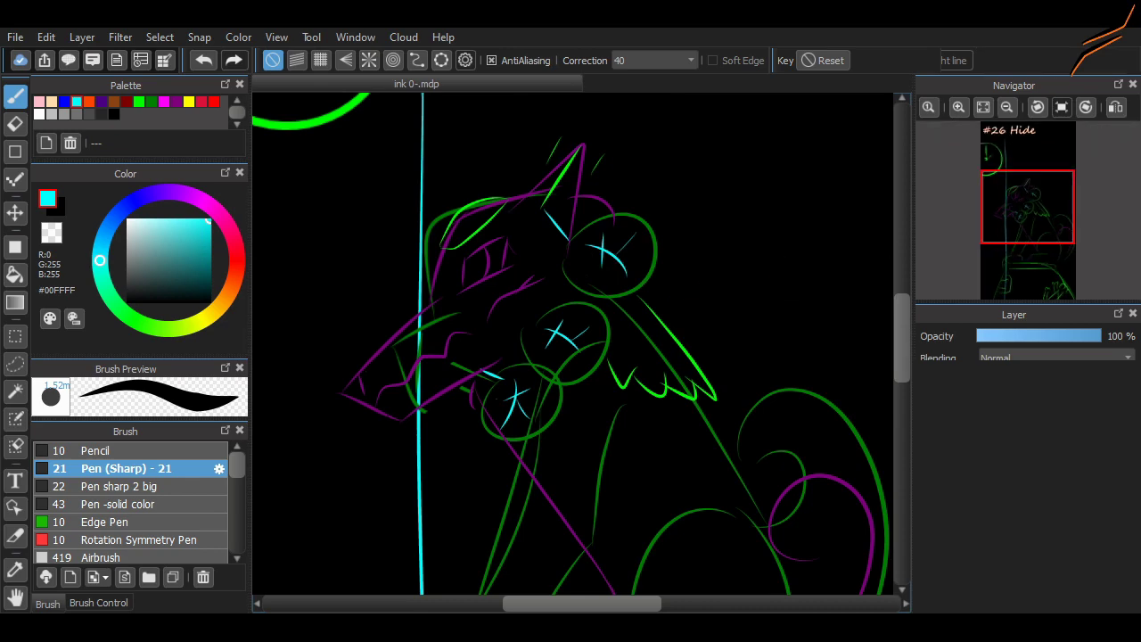
- Redraw the front curve of the creature's thigh and the belly line leading into it in cyan
{"action": "scroll", "coordinate": [726, 297], "scroll_direction": "down", "scroll_amount": 6}
{"action": "left_click_drag", "start_coordinate": [726, 298], "coordinate": [670, 429]}
{"action": "left_click_drag", "start_coordinate": [583, 336], "coordinate": [654, 400]}
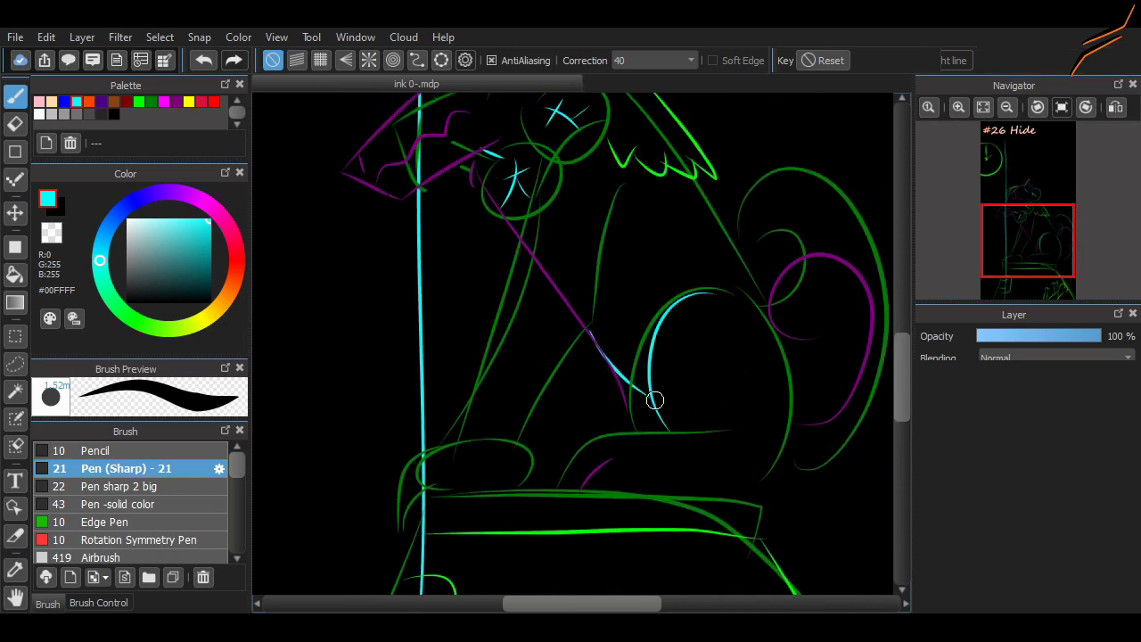
- Sketch two cyan peaks rising from the canvas's lower edge, just left of the green bones
{"action": "scroll", "coordinate": [665, 412], "scroll_direction": "up", "scroll_amount": 6}
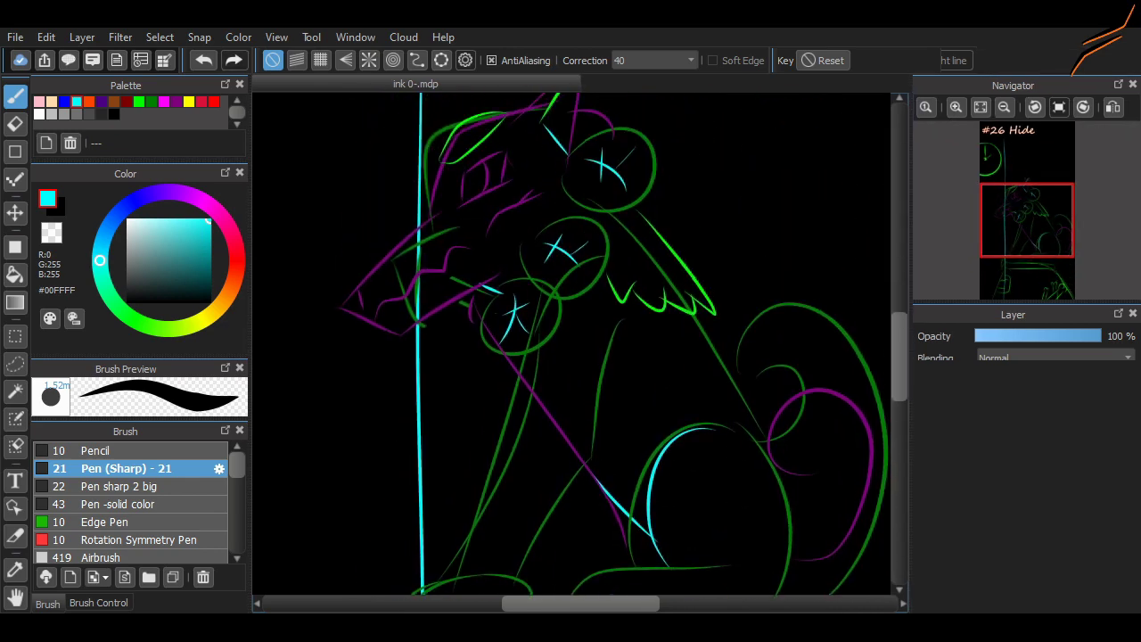
{"action": "scroll", "coordinate": [585, 467], "scroll_direction": "down", "scroll_amount": 12}
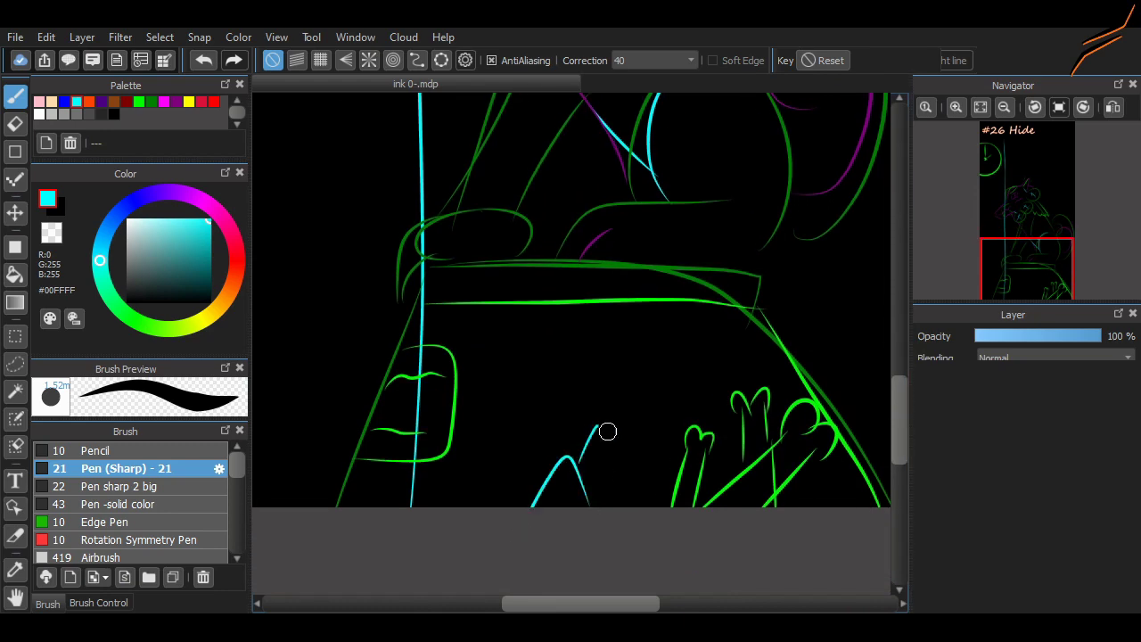
{"action": "left_click_drag", "start_coordinate": [607, 432], "coordinate": [630, 510]}
{"action": "key", "text": "ctrl+z"}
{"action": "left_click_drag", "start_coordinate": [582, 465], "coordinate": [664, 508]}
{"action": "scroll", "coordinate": [606, 564], "scroll_direction": "right", "scroll_amount": 2}
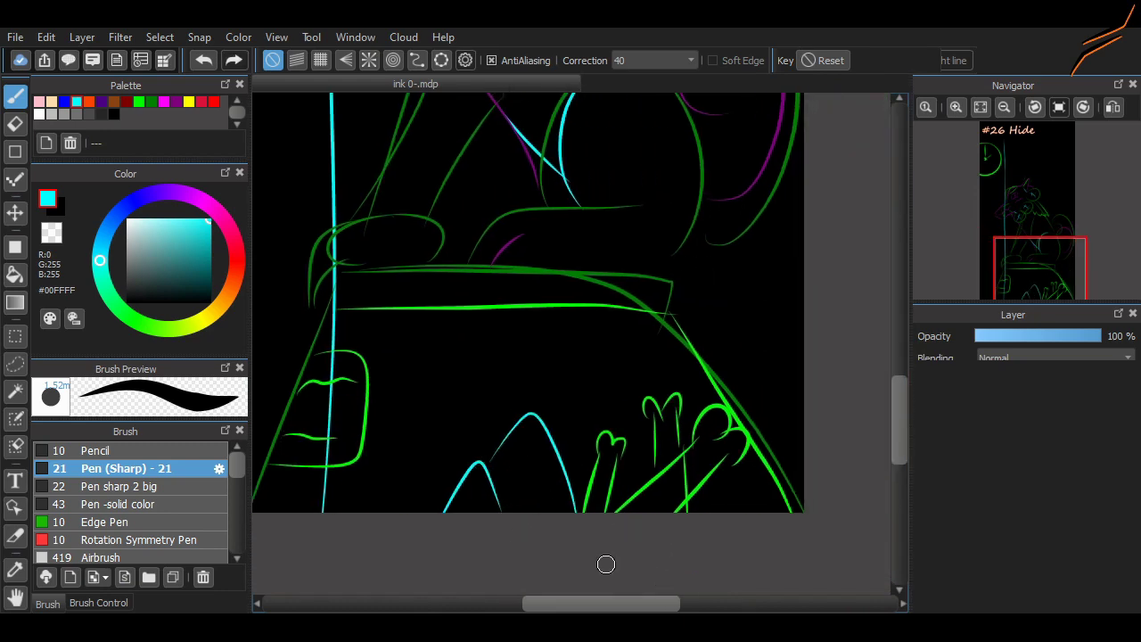
- Draw the thick upper eyelid and two small dashes in front of the eye in cyan
{"action": "scroll", "coordinate": [605, 563], "scroll_direction": "down", "scroll_amount": 3}
{"action": "scroll", "coordinate": [668, 395], "scroll_direction": "up", "scroll_amount": 2}
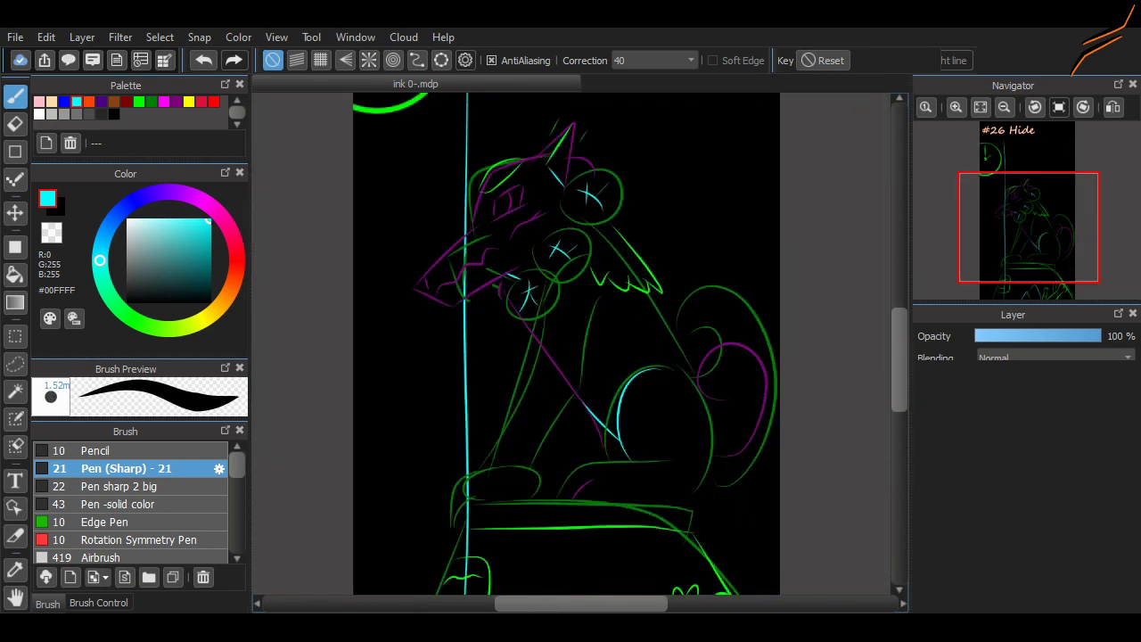
{"action": "scroll", "coordinate": [493, 101], "scroll_direction": "up", "scroll_amount": 2}
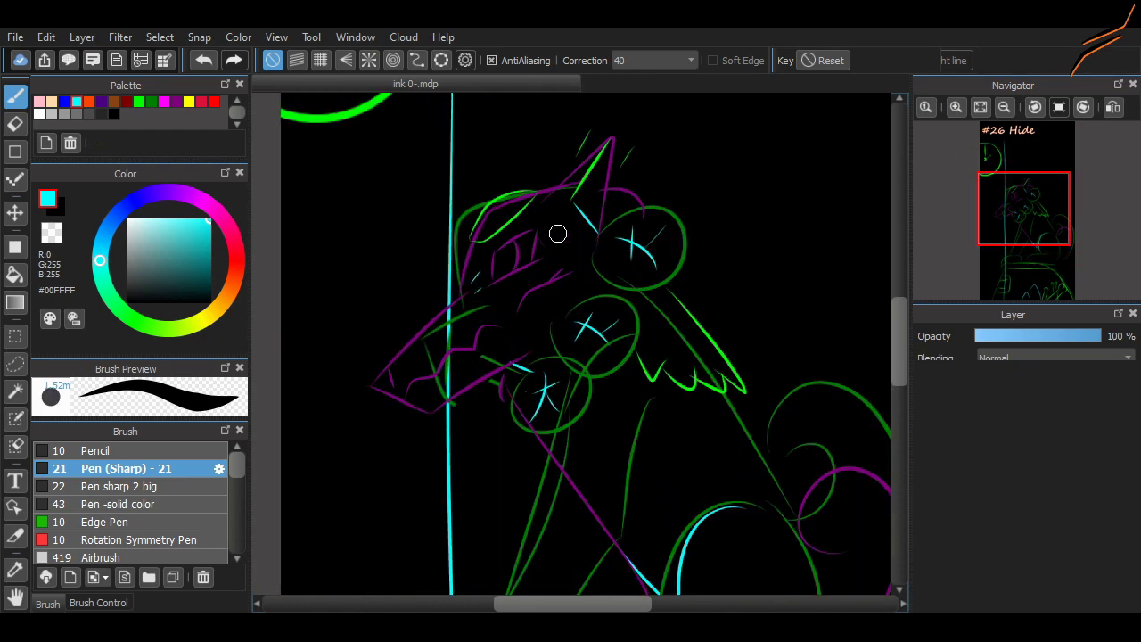
{"action": "scroll", "coordinate": [557, 233], "scroll_direction": "up", "scroll_amount": 2}
{"action": "left_click_drag", "start_coordinate": [446, 166], "coordinate": [446, 173]}
{"action": "key", "text": "ctrl+z"}
{"action": "mouse_move", "coordinate": [496, 115]}
{"action": "left_mouse_down"}
{"action": "mouse_move", "coordinate": [460, 136]}
{"action": "mouse_move", "coordinate": [496, 114]}
{"action": "left_mouse_up"}
{"action": "key", "text": "ctrl+z"}
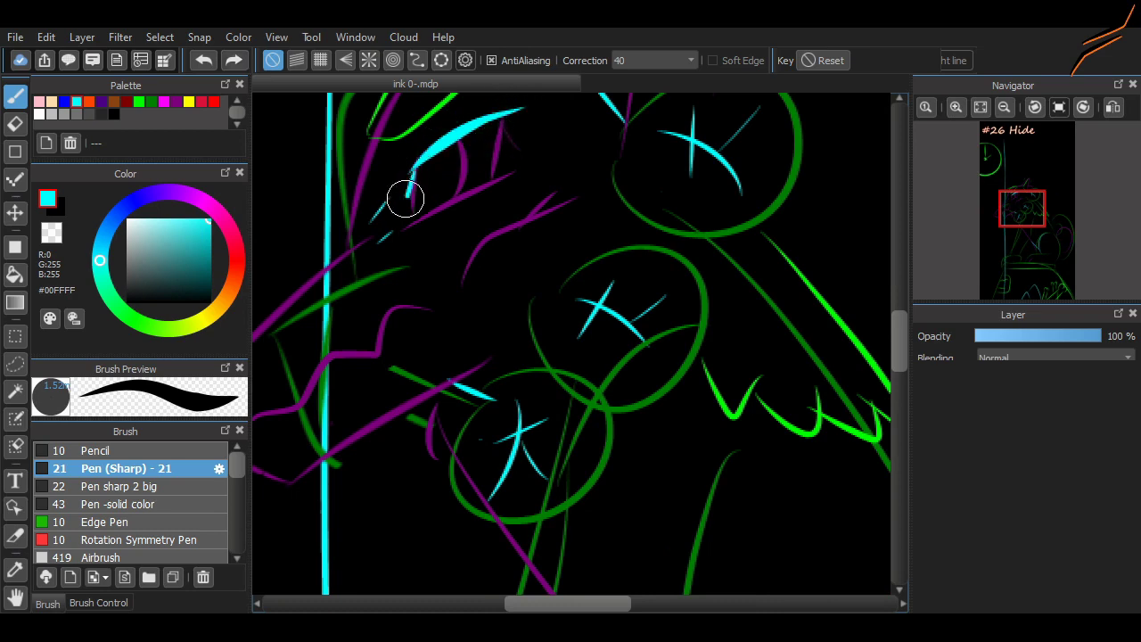
- Draw the lower eyelid and the pointed brow marking above the eye in cyan
{"action": "left_click_drag", "start_coordinate": [408, 189], "coordinate": [463, 136]}
{"action": "key", "text": "ctrl+z"}
{"action": "mouse_move", "coordinate": [415, 223]}
{"action": "left_mouse_down"}
{"action": "mouse_move", "coordinate": [522, 175]}
{"action": "mouse_move", "coordinate": [387, 216]}
{"action": "left_mouse_up"}
{"action": "scroll", "coordinate": [499, 211], "scroll_direction": "up", "scroll_amount": 5}
{"action": "key", "text": "ctrl+z"}
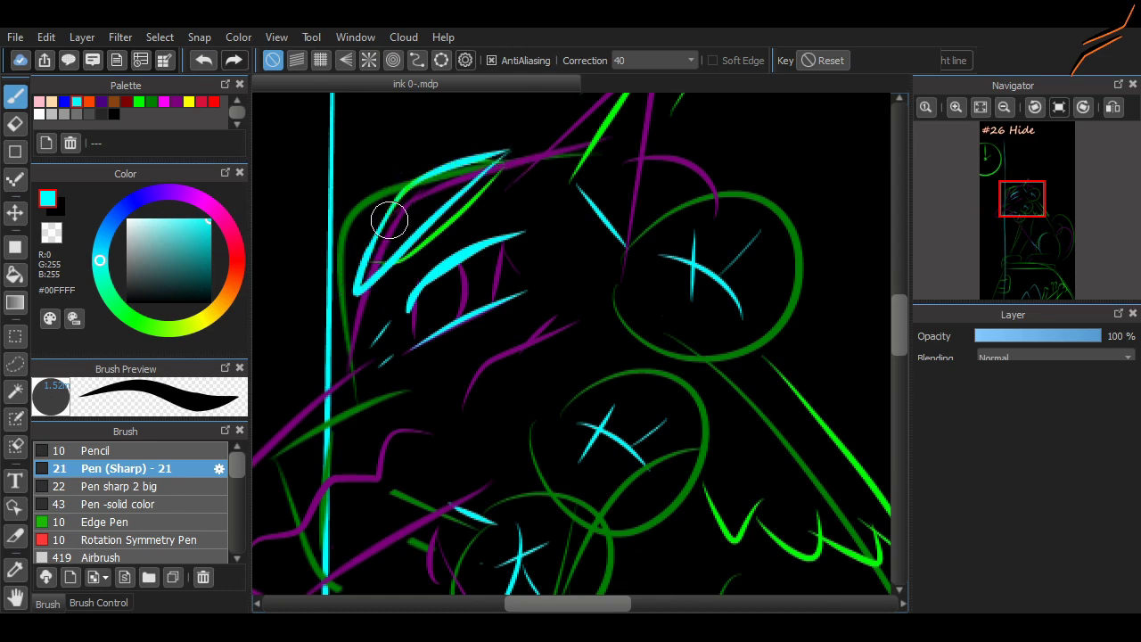
- Fade the sketch by lowering its layer opacity, and pick white (#FFFFFF) with the Pen sharp 2 big brush
{"action": "scroll", "coordinate": [523, 273], "scroll_direction": "down", "scroll_amount": 3}
{"action": "scroll", "coordinate": [579, 343], "scroll_direction": "up", "scroll_amount": 2}
{"action": "scroll", "coordinate": [580, 343], "scroll_direction": "down", "scroll_amount": 3}
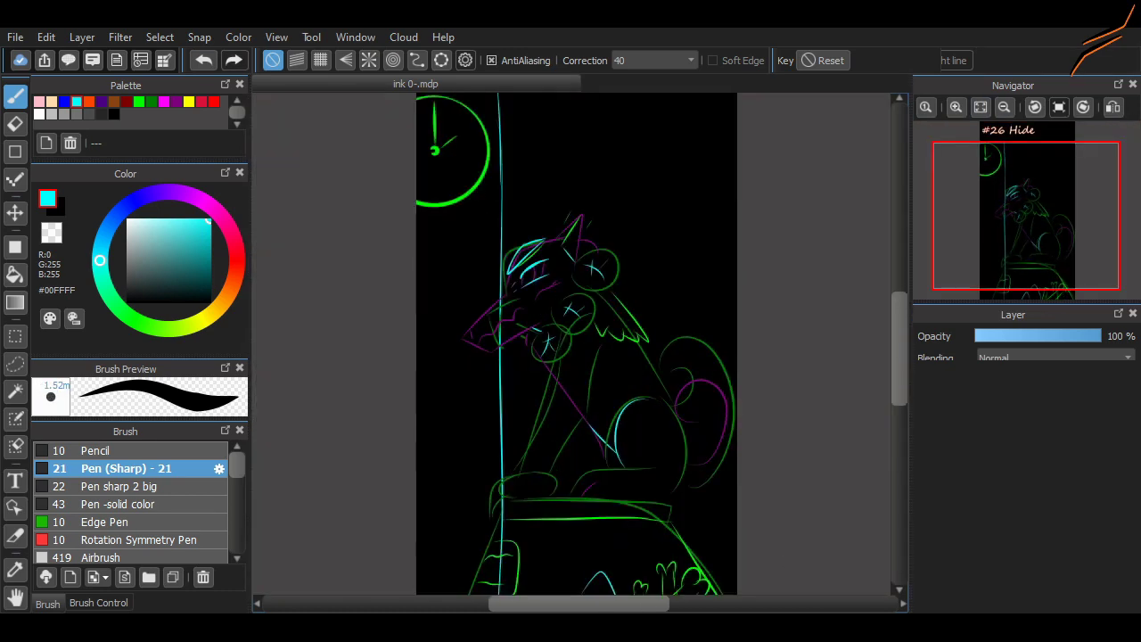
{"action": "mouse_move", "coordinate": [1101, 336]}
{"action": "left_mouse_down"}
{"action": "mouse_move", "coordinate": [1034, 335]}
{"action": "mouse_move", "coordinate": [1101, 335]}
{"action": "left_mouse_up"}
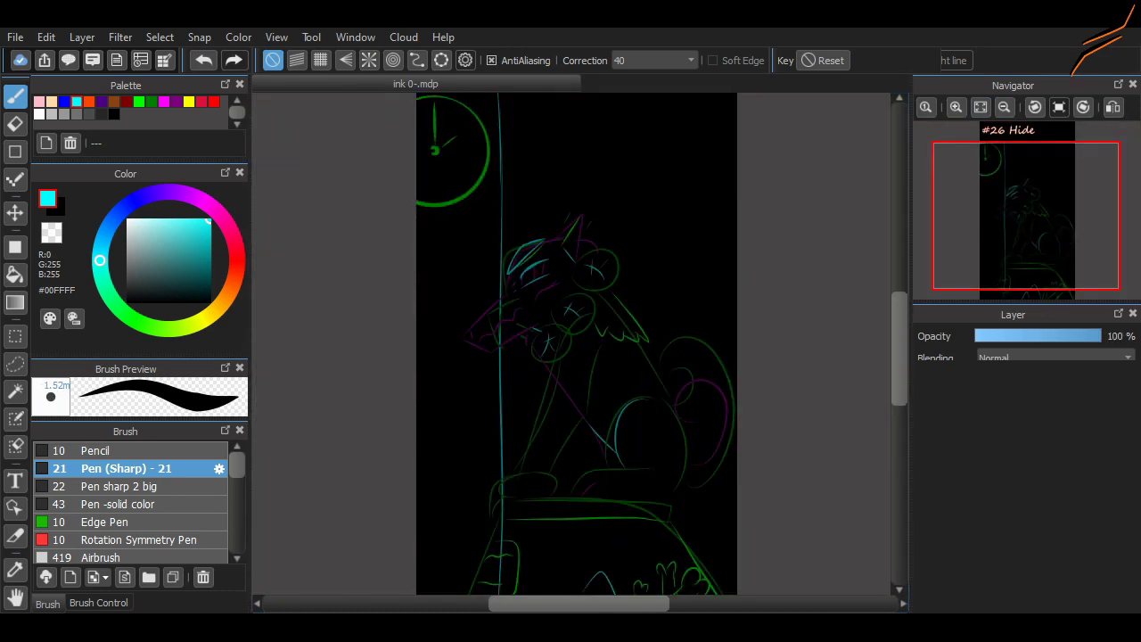
{"action": "left_click_drag", "start_coordinate": [825, 313], "coordinate": [827, 316]}
{"action": "left_click", "coordinate": [38, 114]}
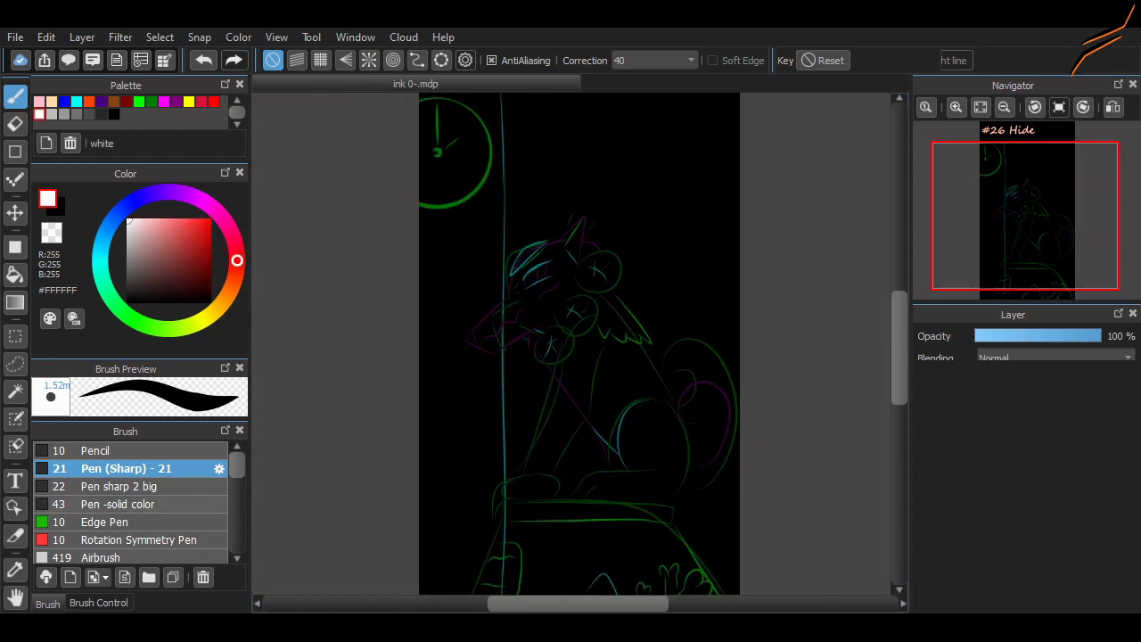
{"action": "left_click", "coordinate": [123, 486]}
- Ink the three linked round shapes around the creature's neck with white outlines
{"action": "scroll", "coordinate": [602, 267], "scroll_direction": "up", "scroll_amount": 2}
{"action": "key", "text": "ctrl+z"}
{"action": "mouse_move", "coordinate": [416, 406]}
{"action": "left_mouse_down"}
{"action": "mouse_move", "coordinate": [524, 370]}
{"action": "mouse_move", "coordinate": [560, 319]}
{"action": "mouse_move", "coordinate": [523, 338]}
{"action": "mouse_move", "coordinate": [534, 322]}
{"action": "mouse_move", "coordinate": [571, 308]}
{"action": "left_mouse_up"}
{"action": "key", "text": "ctrl+z"}
{"action": "key", "text": "ctrl+z"}
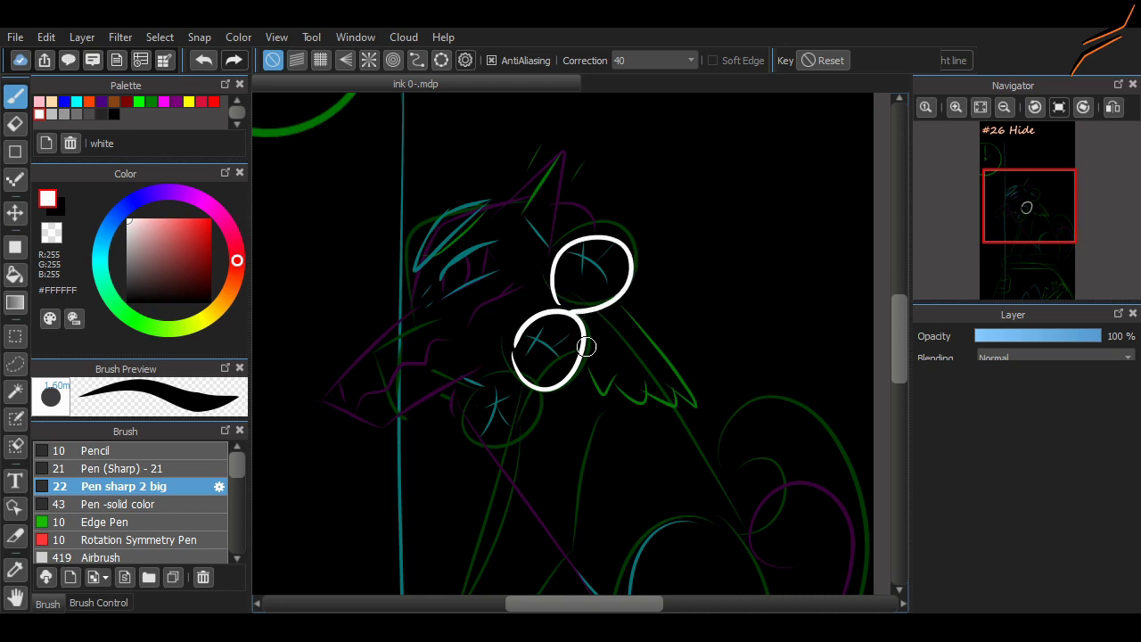
{"action": "left_click", "coordinate": [955, 106]}
{"action": "left_click", "coordinate": [955, 106]}
{"action": "left_click_drag", "start_coordinate": [614, 392], "coordinate": [647, 425]}
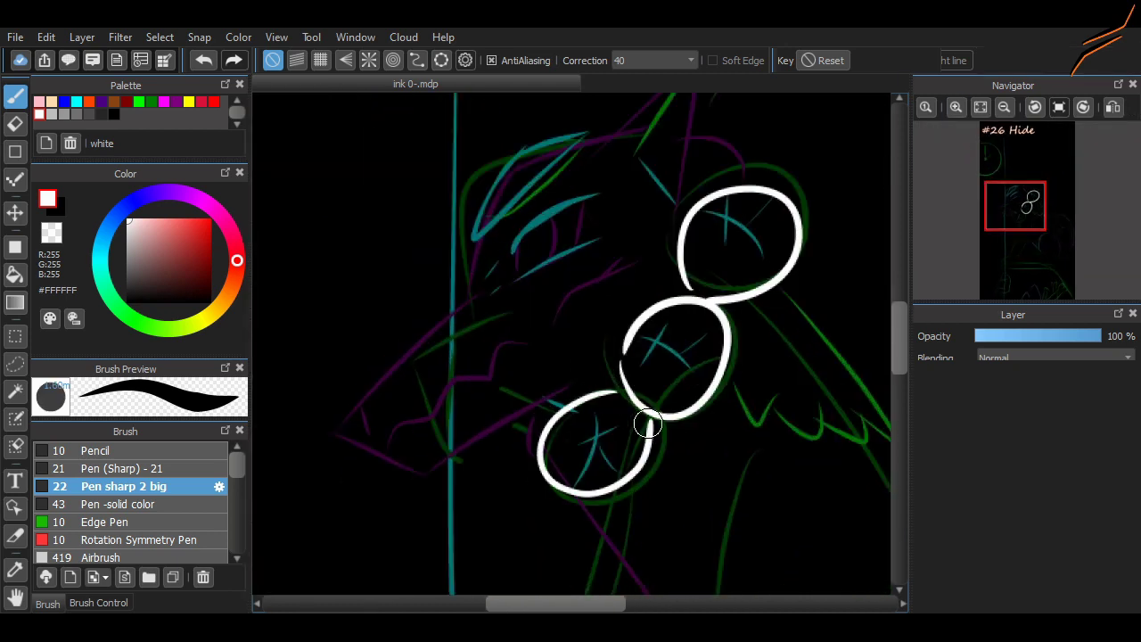
- Ink the snout's top, front and jaw outline in white and add the small curve marking the nose
{"action": "mouse_move", "coordinate": [419, 468]}
{"action": "left_mouse_down"}
{"action": "mouse_move", "coordinate": [561, 392]}
{"action": "mouse_move", "coordinate": [436, 453]}
{"action": "left_mouse_up"}
{"action": "key", "text": "ctrl+z"}
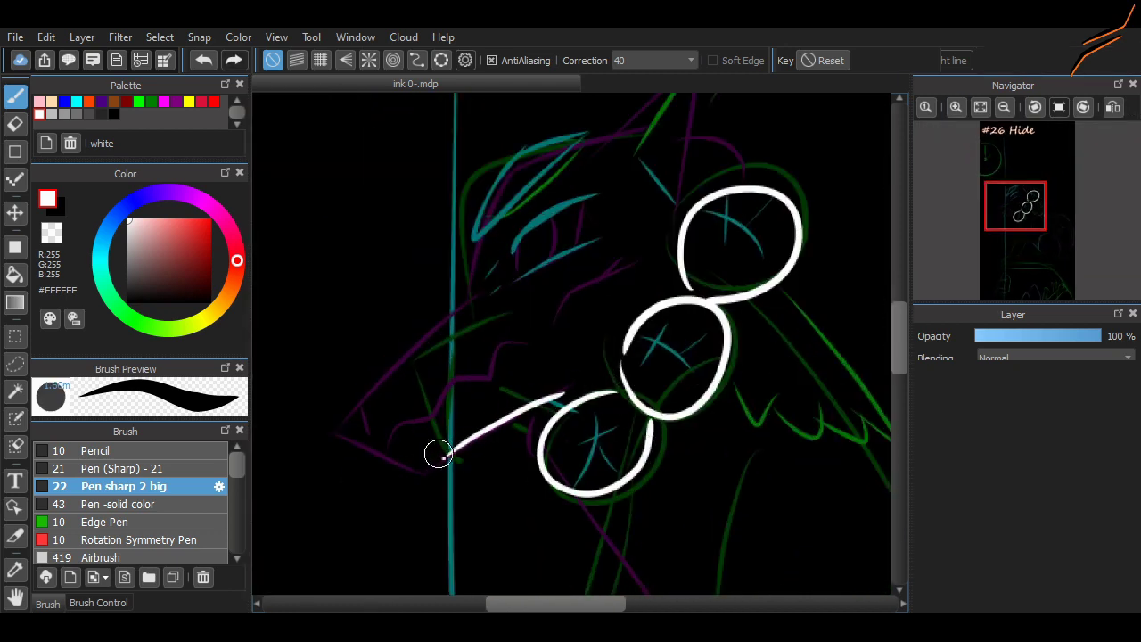
{"action": "mouse_move", "coordinate": [495, 287]}
{"action": "left_mouse_down"}
{"action": "mouse_move", "coordinate": [449, 459]}
{"action": "mouse_move", "coordinate": [495, 288]}
{"action": "left_mouse_up"}
{"action": "key", "text": "ctrl+z"}
{"action": "key", "text": "ctrl+z"}
{"action": "left_click_drag", "start_coordinate": [446, 457], "coordinate": [496, 296]}
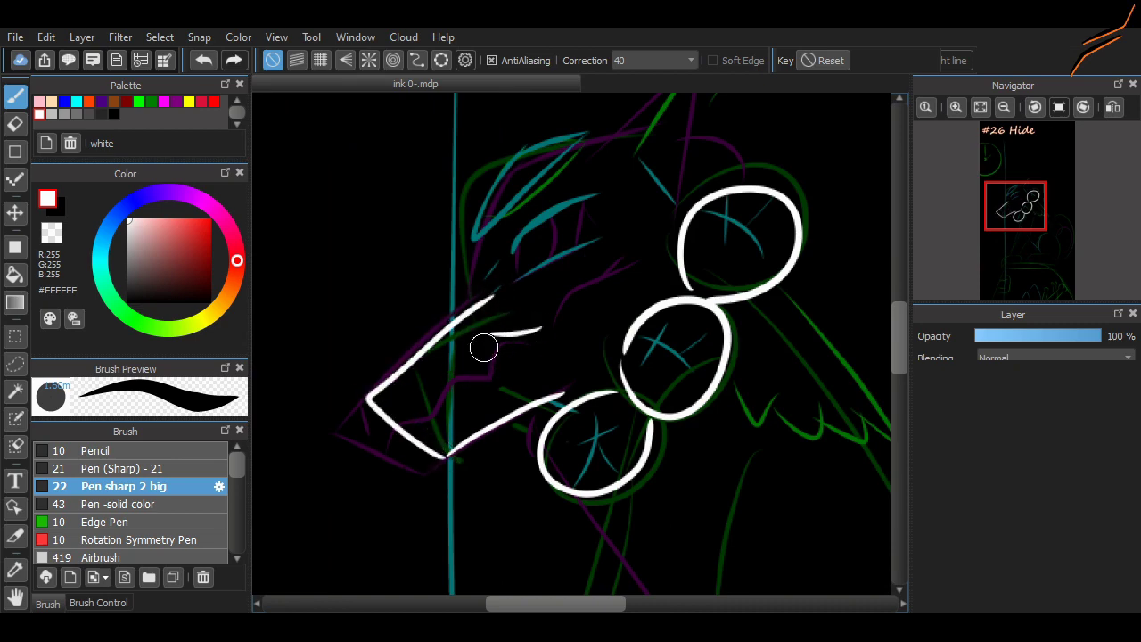
{"action": "key", "text": "ctrl+z"}
{"action": "left_click_drag", "start_coordinate": [395, 384], "coordinate": [398, 420]}
{"action": "key", "text": "ctrl+z"}
- Switch to Pen (Sharp) - 21 and ink the pointed ear, its inner edge and the curve behind it in white
{"action": "scroll", "coordinate": [570, 268], "scroll_direction": "up", "scroll_amount": 3}
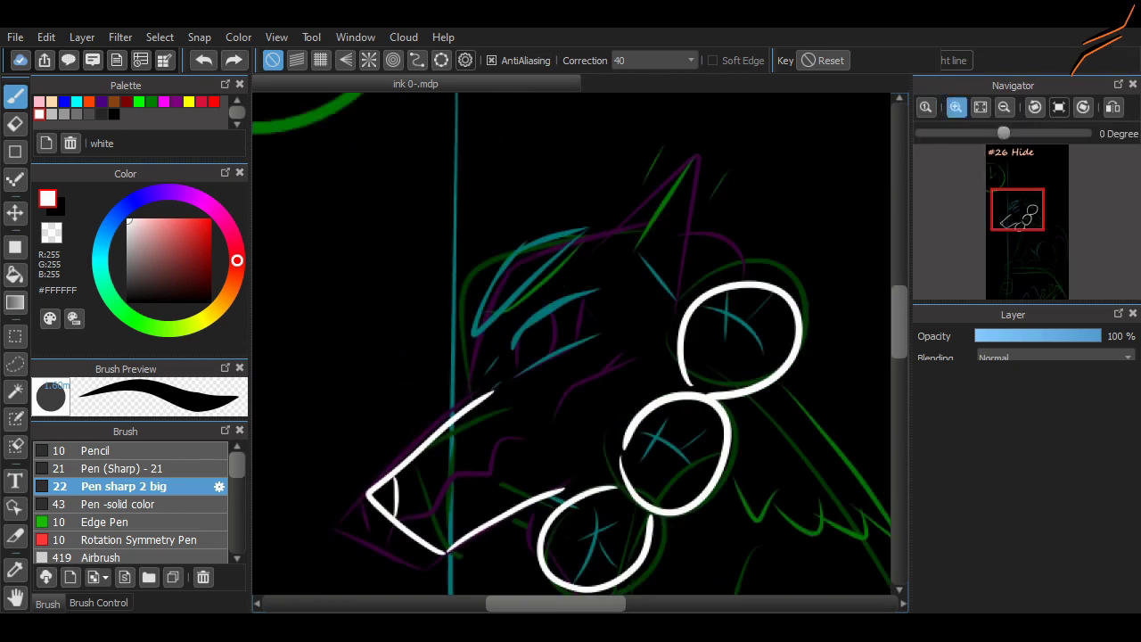
{"action": "mouse_move", "coordinate": [622, 251]}
{"action": "left_mouse_down"}
{"action": "mouse_move", "coordinate": [669, 202]}
{"action": "mouse_move", "coordinate": [726, 280]}
{"action": "mouse_move", "coordinate": [706, 337]}
{"action": "mouse_move", "coordinate": [716, 280]}
{"action": "mouse_move", "coordinate": [709, 332]}
{"action": "left_mouse_up"}
{"action": "key", "text": "ctrl+z"}
{"action": "left_click", "coordinate": [125, 468]}
{"action": "key", "text": "ctrl+z"}
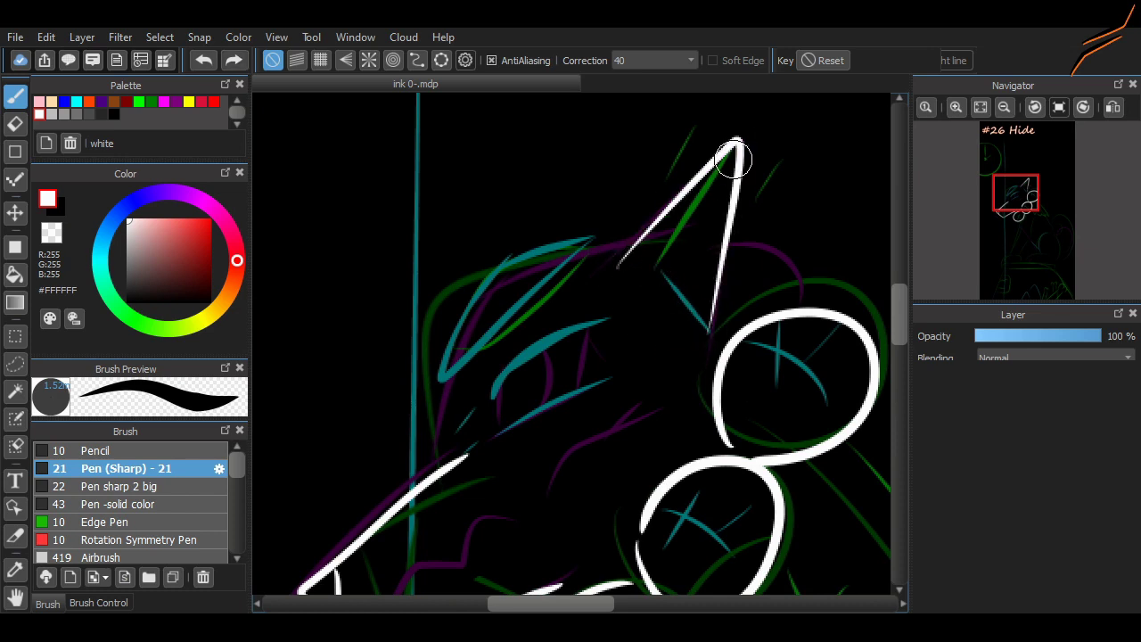
{"action": "left_click_drag", "start_coordinate": [732, 159], "coordinate": [709, 332]}
{"action": "mouse_move", "coordinate": [733, 238]}
{"action": "left_mouse_down"}
{"action": "mouse_move", "coordinate": [785, 237]}
{"action": "mouse_move", "coordinate": [813, 303]}
{"action": "left_mouse_up"}
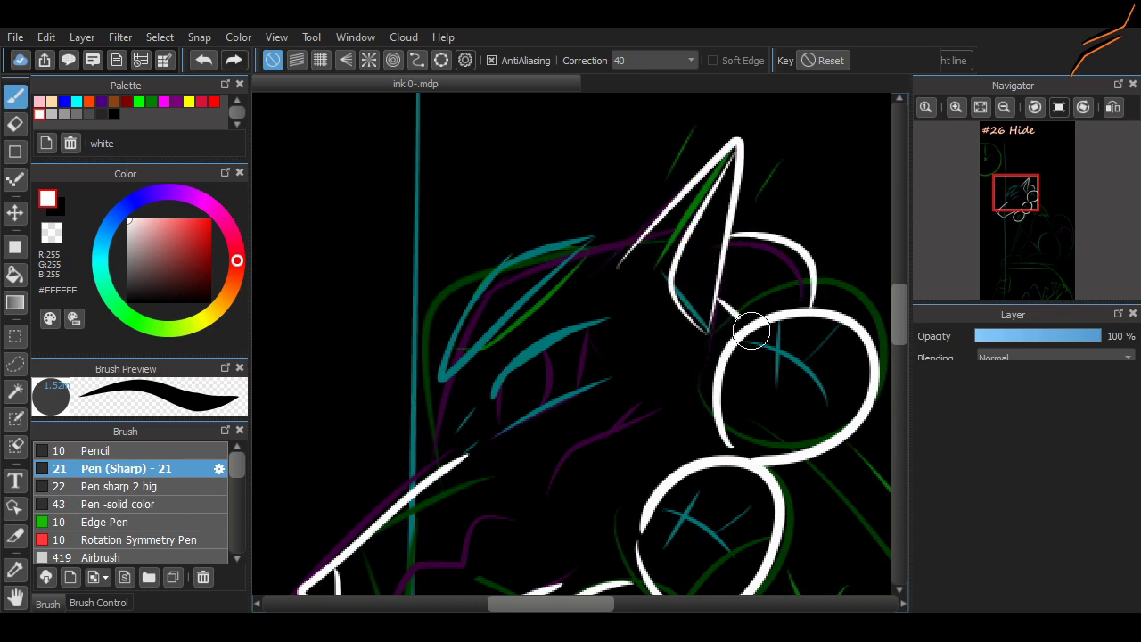
- Ink the pointed brow marking in white, with the short forehead lines joining it to the snout and towards the ear
{"action": "mouse_move", "coordinate": [501, 259]}
{"action": "left_mouse_down"}
{"action": "mouse_move", "coordinate": [486, 342]}
{"action": "mouse_move", "coordinate": [568, 245]}
{"action": "left_mouse_up"}
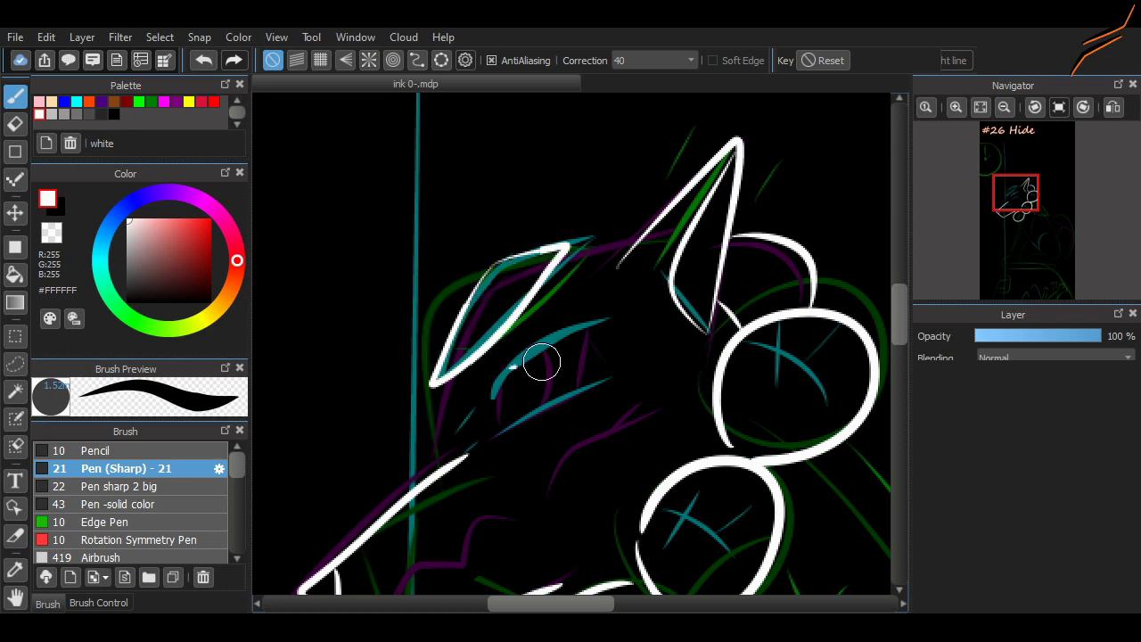
{"action": "mouse_move", "coordinate": [443, 464]}
{"action": "left_mouse_down"}
{"action": "mouse_move", "coordinate": [446, 385]}
{"action": "mouse_move", "coordinate": [453, 448]}
{"action": "left_mouse_up"}
{"action": "key", "text": "ctrl+z"}
{"action": "mouse_move", "coordinate": [597, 265]}
{"action": "left_mouse_down"}
{"action": "mouse_move", "coordinate": [632, 235]}
{"action": "mouse_move", "coordinate": [596, 260]}
{"action": "mouse_move", "coordinate": [626, 260]}
{"action": "left_mouse_up"}
{"action": "key", "text": "ctrl+z"}
{"action": "key", "text": "ctrl+z"}
{"action": "key", "text": "ctrl+z"}
{"action": "mouse_move", "coordinate": [562, 244]}
{"action": "left_mouse_down"}
{"action": "mouse_move", "coordinate": [621, 242]}
{"action": "mouse_move", "coordinate": [592, 260]}
{"action": "left_mouse_up"}
{"action": "left_click", "coordinate": [1004, 106]}
{"action": "left_click", "coordinate": [956, 106]}
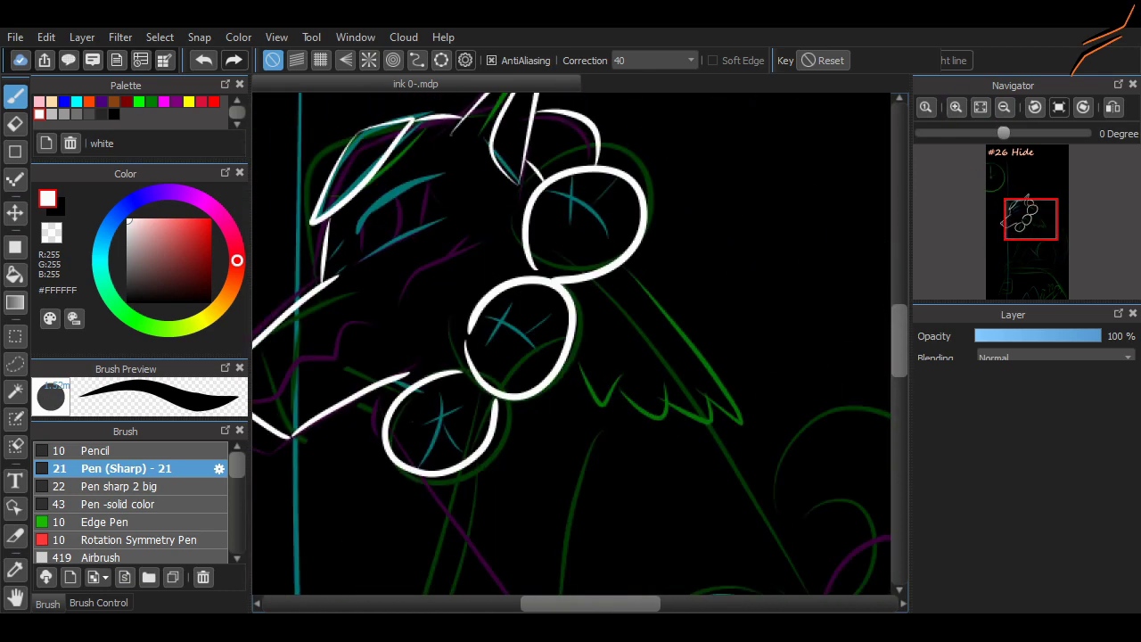
- Ink the jagged fur tuft hanging behind the neck beads in white, with its three pointed tips
{"action": "mouse_move", "coordinate": [568, 361]}
{"action": "left_mouse_down"}
{"action": "mouse_move", "coordinate": [614, 352]}
{"action": "mouse_move", "coordinate": [667, 403]}
{"action": "left_mouse_up"}
{"action": "mouse_move", "coordinate": [630, 273]}
{"action": "left_mouse_down"}
{"action": "mouse_move", "coordinate": [683, 428]}
{"action": "mouse_move", "coordinate": [727, 471]}
{"action": "left_mouse_up"}
{"action": "mouse_move", "coordinate": [629, 271]}
{"action": "left_mouse_down"}
{"action": "mouse_move", "coordinate": [670, 328]}
{"action": "mouse_move", "coordinate": [664, 337]}
{"action": "left_mouse_up"}
{"action": "key", "text": "ctrl+z"}
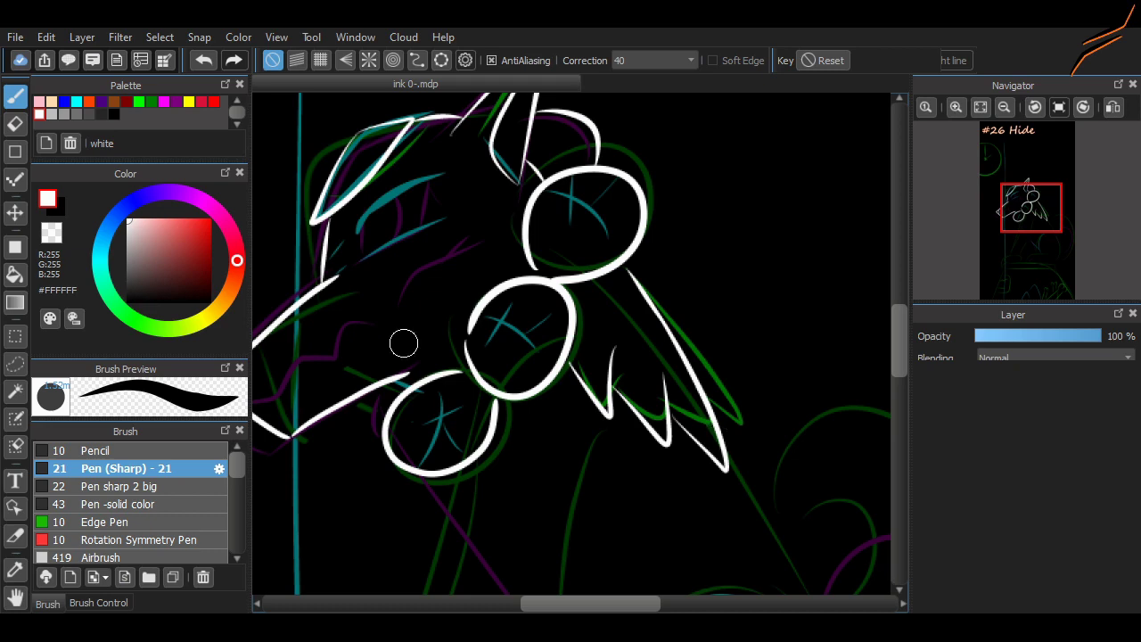
- Ink the two pointed peaks and the large slanted bone along the bottom edge of the canvas in white
{"action": "scroll", "coordinate": [472, 543], "scroll_direction": "down", "scroll_amount": 2}
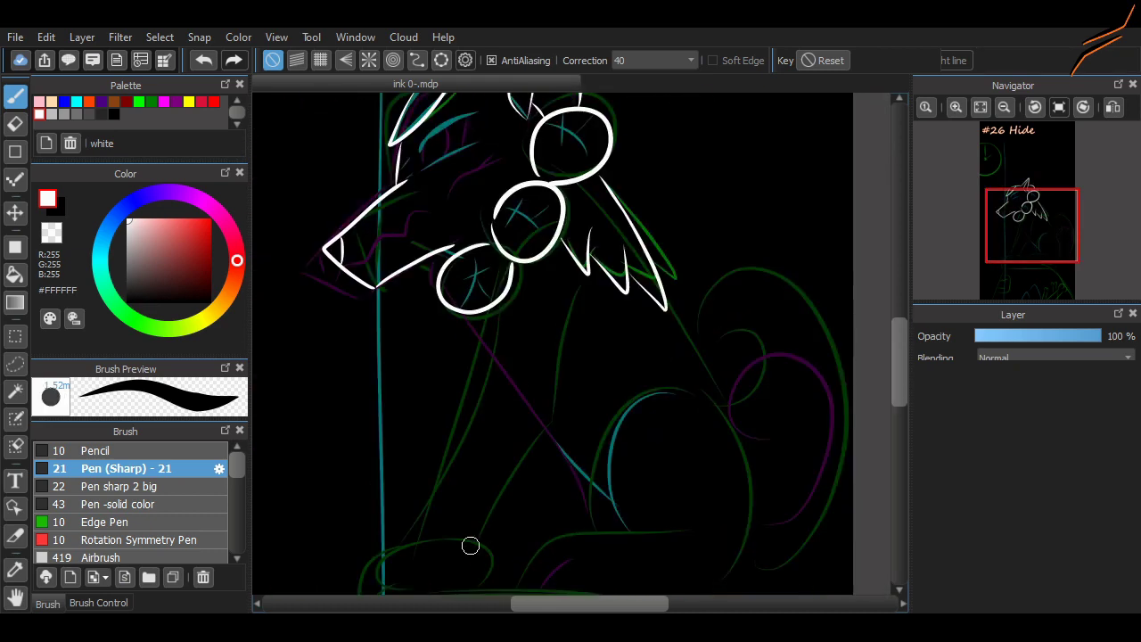
{"action": "scroll", "coordinate": [472, 543], "scroll_direction": "up", "scroll_amount": 2}
{"action": "scroll", "coordinate": [541, 203], "scroll_direction": "down", "scroll_amount": 3}
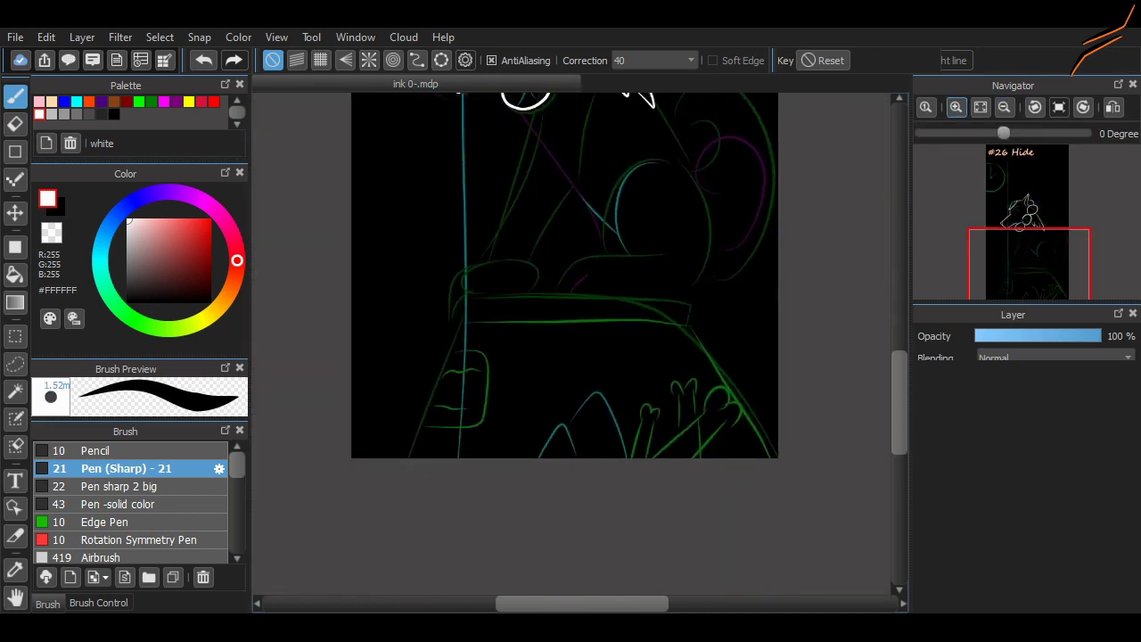
{"action": "scroll", "coordinate": [479, 534], "scroll_direction": "up", "scroll_amount": 3}
{"action": "left_click_drag", "start_coordinate": [489, 514], "coordinate": [593, 514]}
{"action": "mouse_move", "coordinate": [567, 450]}
{"action": "left_mouse_down"}
{"action": "mouse_move", "coordinate": [693, 514]}
{"action": "mouse_move", "coordinate": [486, 515]}
{"action": "mouse_move", "coordinate": [612, 398]}
{"action": "left_mouse_up"}
{"action": "left_click_drag", "start_coordinate": [562, 507], "coordinate": [647, 424]}
{"action": "left_click_drag", "start_coordinate": [615, 384], "coordinate": [675, 412]}
{"action": "scroll", "coordinate": [847, 412], "scroll_direction": "up", "scroll_amount": 1}
- Ink the two smaller upright bones beside the large slanted bone, with their rounded double ends
{"action": "scroll", "coordinate": [847, 412], "scroll_direction": "down", "scroll_amount": 3}
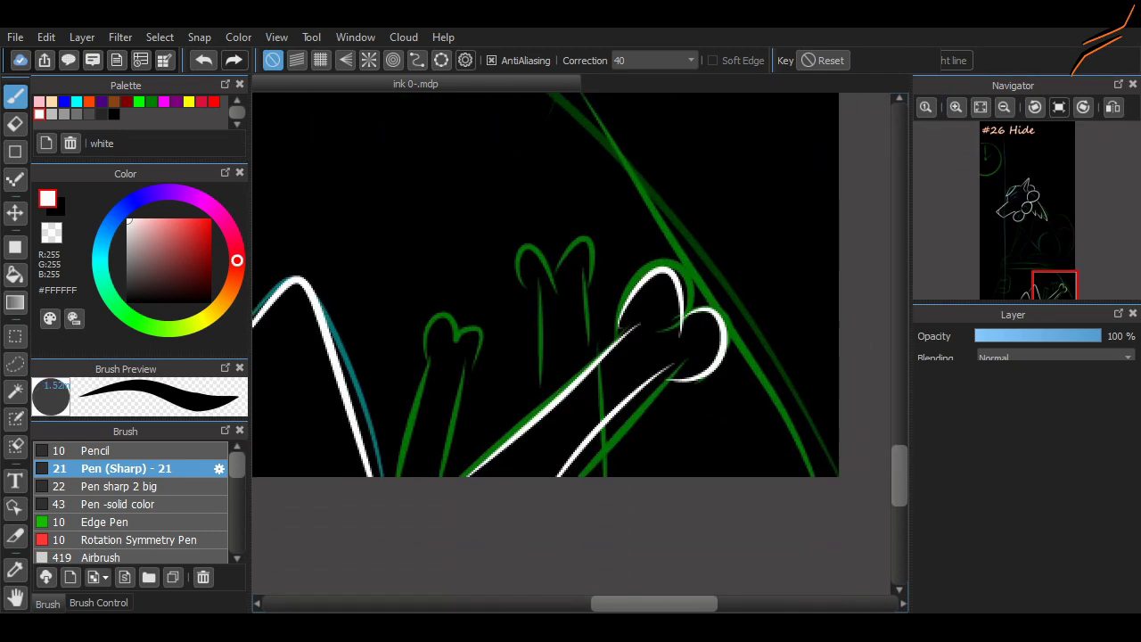
{"action": "left_click_drag", "start_coordinate": [588, 284], "coordinate": [604, 522]}
{"action": "mouse_move", "coordinate": [542, 313]}
{"action": "left_mouse_down"}
{"action": "mouse_move", "coordinate": [544, 438]}
{"action": "mouse_move", "coordinate": [537, 298]}
{"action": "mouse_move", "coordinate": [568, 375]}
{"action": "left_mouse_up"}
{"action": "key", "text": "ctrl+z"}
{"action": "mouse_move", "coordinate": [488, 357]}
{"action": "left_mouse_down"}
{"action": "mouse_move", "coordinate": [462, 476]}
{"action": "mouse_move", "coordinate": [438, 357]}
{"action": "mouse_move", "coordinate": [486, 379]}
{"action": "left_mouse_up"}
- Erase the upright bone's lines where they cross the large slanted bone, using Pen -solid color
{"action": "key", "text": "e"}
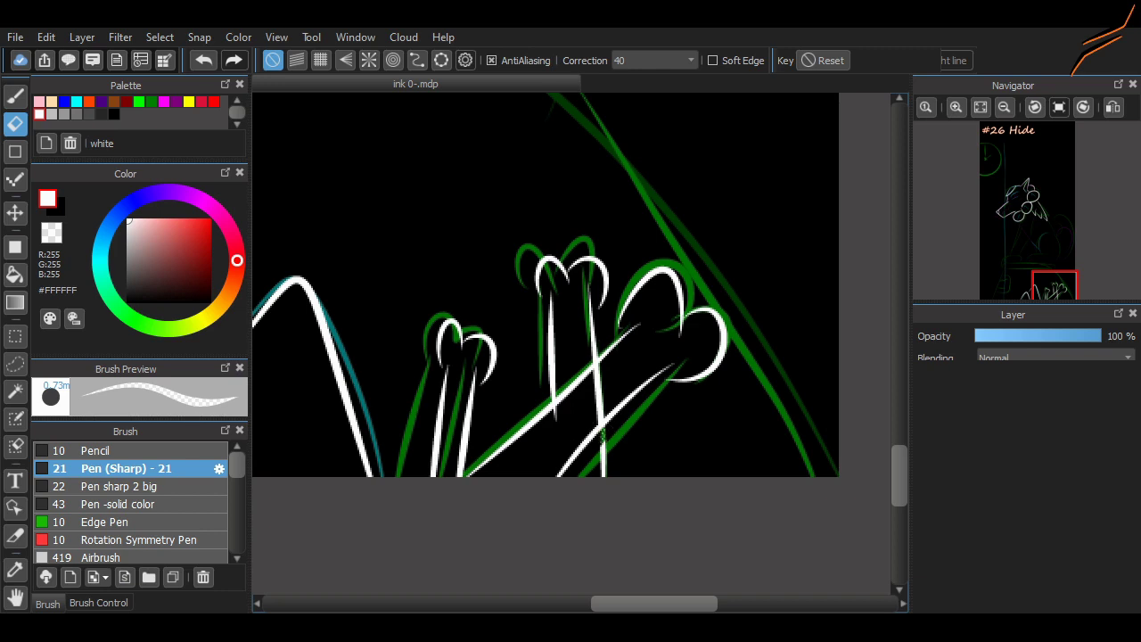
{"action": "left_click", "coordinate": [122, 504]}
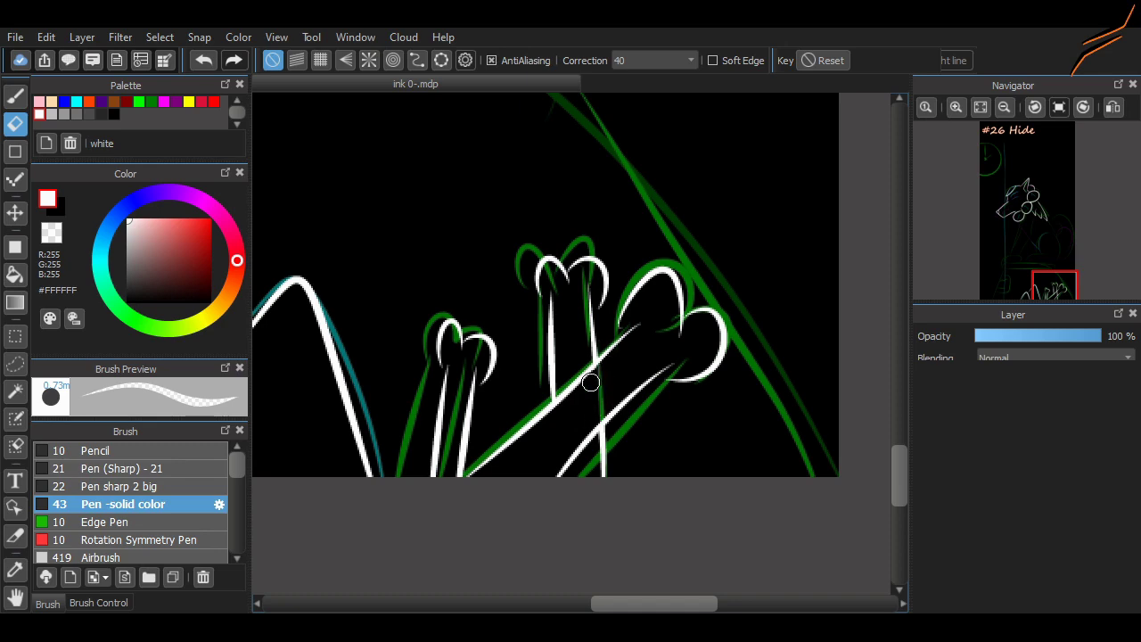
{"action": "scroll", "coordinate": [565, 489], "scroll_direction": "down", "scroll_amount": 4}
- Switch back to Pen (Sharp) - 21 and ink the flat slab on top of the rock as a white outline
{"action": "key", "text": "b"}
{"action": "scroll", "coordinate": [609, 158], "scroll_direction": "up", "scroll_amount": 5}
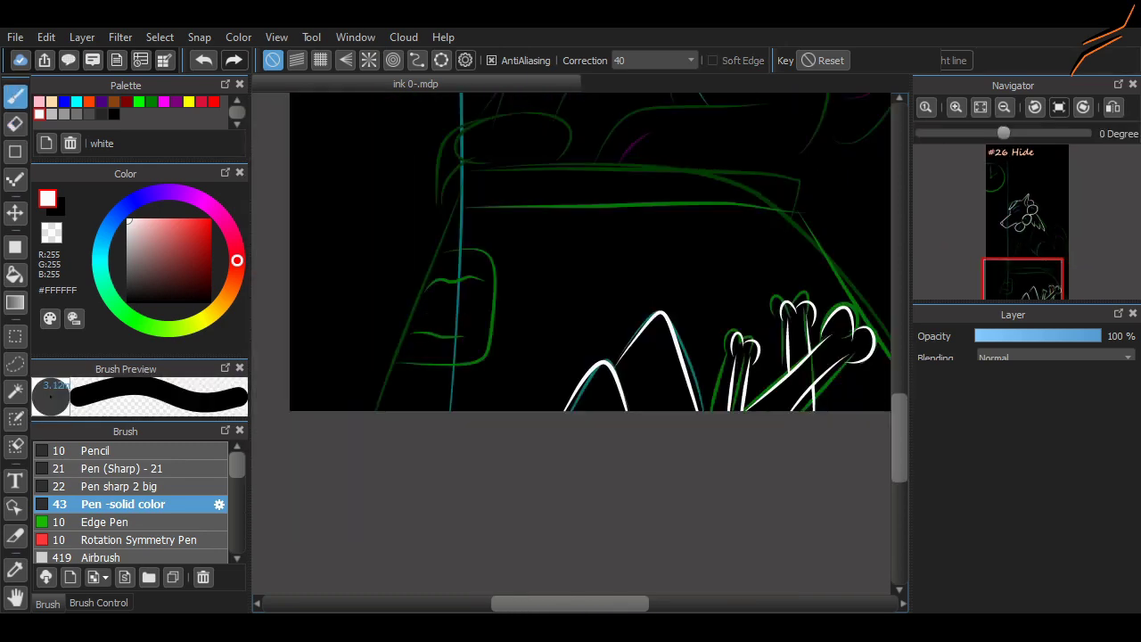
{"action": "scroll", "coordinate": [557, 338], "scroll_direction": "up", "scroll_amount": 2}
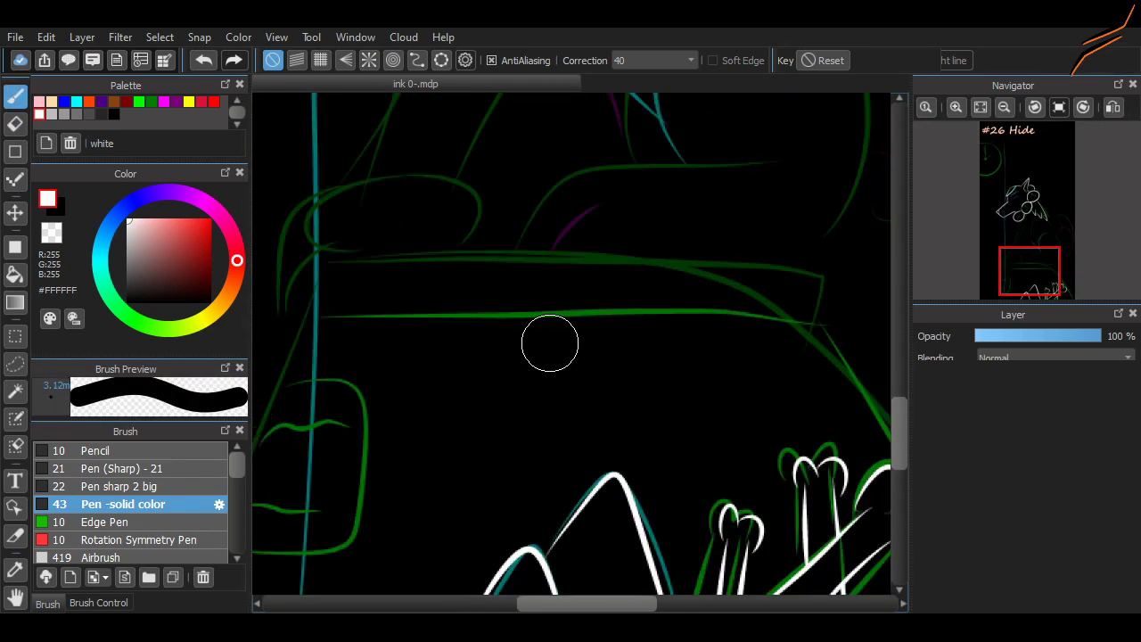
{"action": "left_click_drag", "start_coordinate": [324, 265], "coordinate": [326, 344]}
{"action": "key", "text": "ctrl+z"}
{"action": "mouse_move", "coordinate": [317, 255]}
{"action": "left_mouse_down"}
{"action": "mouse_move", "coordinate": [311, 279]}
{"action": "mouse_move", "coordinate": [820, 259]}
{"action": "left_mouse_up"}
{"action": "key", "text": "ctrl+z"}
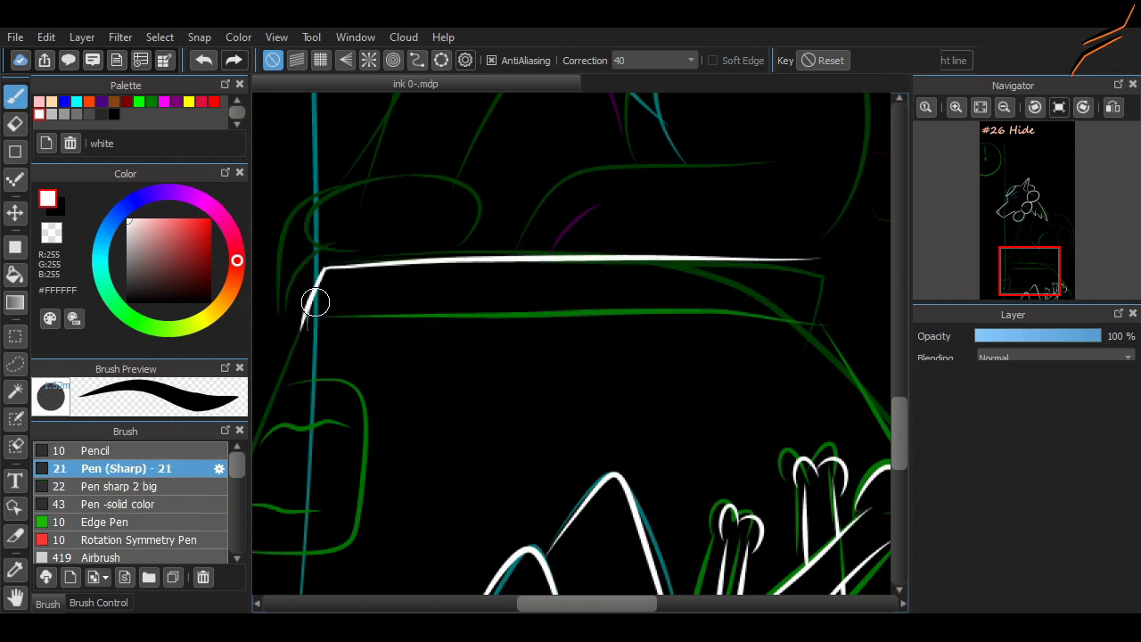
{"action": "mouse_move", "coordinate": [315, 303]}
{"action": "left_mouse_down"}
{"action": "mouse_move", "coordinate": [307, 329]}
{"action": "mouse_move", "coordinate": [820, 315]}
{"action": "mouse_move", "coordinate": [820, 263]}
{"action": "left_mouse_up"}
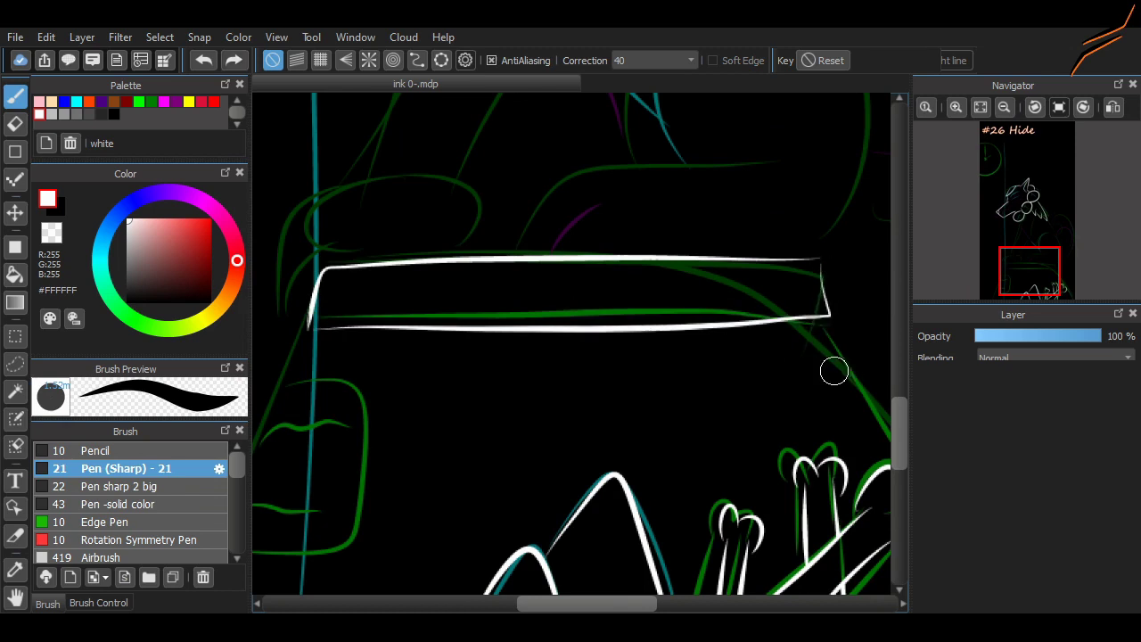
- Ink the rock's two sloping sides from the slab's ends down to the canvas edge, comparing strokes through undo and redo
{"action": "scroll", "coordinate": [833, 371], "scroll_direction": "down", "scroll_amount": 2}
{"action": "key", "text": "ctrl+z"}
{"action": "key", "text": "ctrl+z"}
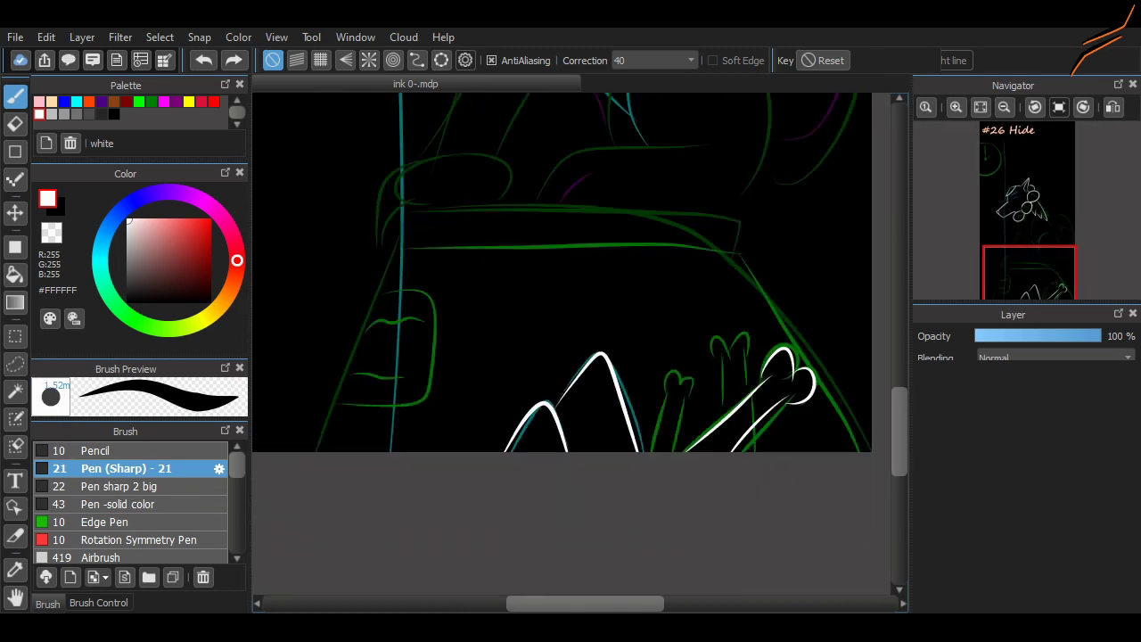
{"action": "key", "text": "ctrl+y"}
{"action": "key", "text": "ctrl+y"}
{"action": "key", "text": "ctrl+y"}
{"action": "key", "text": "ctrl+z"}
{"action": "key", "text": "ctrl+y"}
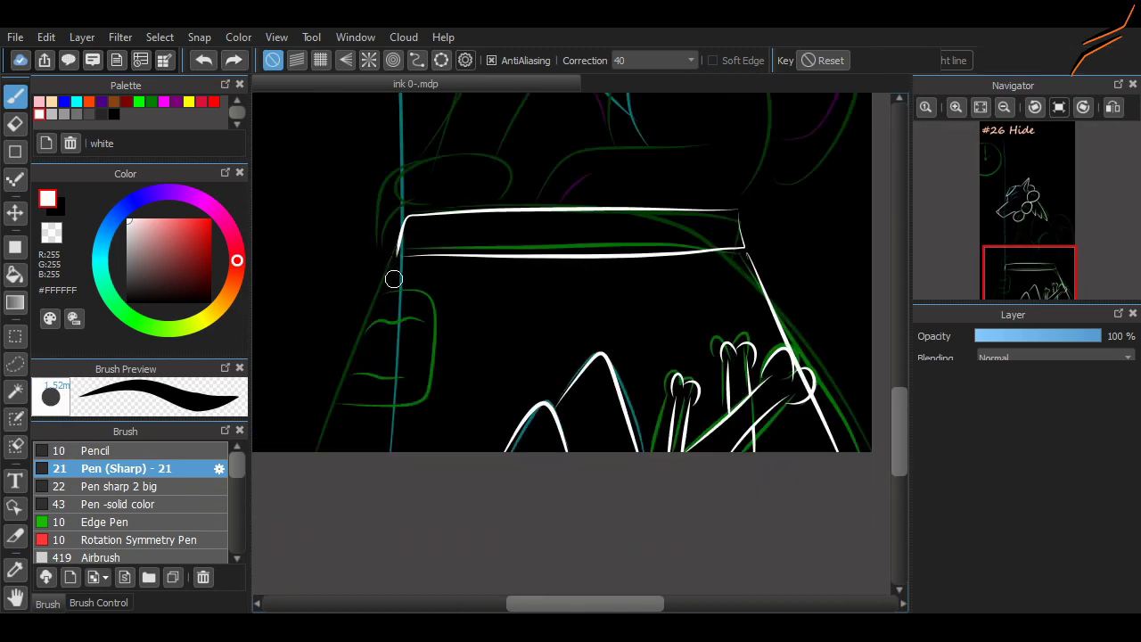
{"action": "left_click_drag", "start_coordinate": [398, 255], "coordinate": [326, 451]}
{"action": "key", "text": "ctrl+z"}
{"action": "key", "text": "ctrl+y"}
- Ink the rounded rectangular block against the rock's left slope in white
{"action": "mouse_move", "coordinate": [390, 291]}
{"action": "left_mouse_down"}
{"action": "mouse_move", "coordinate": [409, 398]}
{"action": "mouse_move", "coordinate": [347, 402]}
{"action": "left_mouse_up"}
{"action": "key", "text": "ctrl+z"}
{"action": "key", "text": "ctrl+z"}
{"action": "mouse_move", "coordinate": [390, 291]}
{"action": "left_mouse_down"}
{"action": "mouse_move", "coordinate": [430, 296]}
{"action": "mouse_move", "coordinate": [436, 408]}
{"action": "left_mouse_up"}
{"action": "key", "text": "ctrl+z"}
{"action": "key", "text": "ctrl+z"}
{"action": "mouse_move", "coordinate": [435, 307]}
{"action": "left_mouse_down"}
{"action": "mouse_move", "coordinate": [391, 288]}
{"action": "mouse_move", "coordinate": [383, 339]}
{"action": "left_mouse_up"}
{"action": "key", "text": "ctrl+z"}
{"action": "key", "text": "ctrl+z"}
{"action": "left_click_drag", "start_coordinate": [435, 308], "coordinate": [371, 346]}
{"action": "key", "text": "ctrl+z"}
{"action": "key", "text": "ctrl+z"}
{"action": "left_click_drag", "start_coordinate": [435, 308], "coordinate": [438, 352]}
- Close the gaps where the slab's lower edge meets the rock's left and right slopes
{"action": "key", "text": "ctrl+plus"}
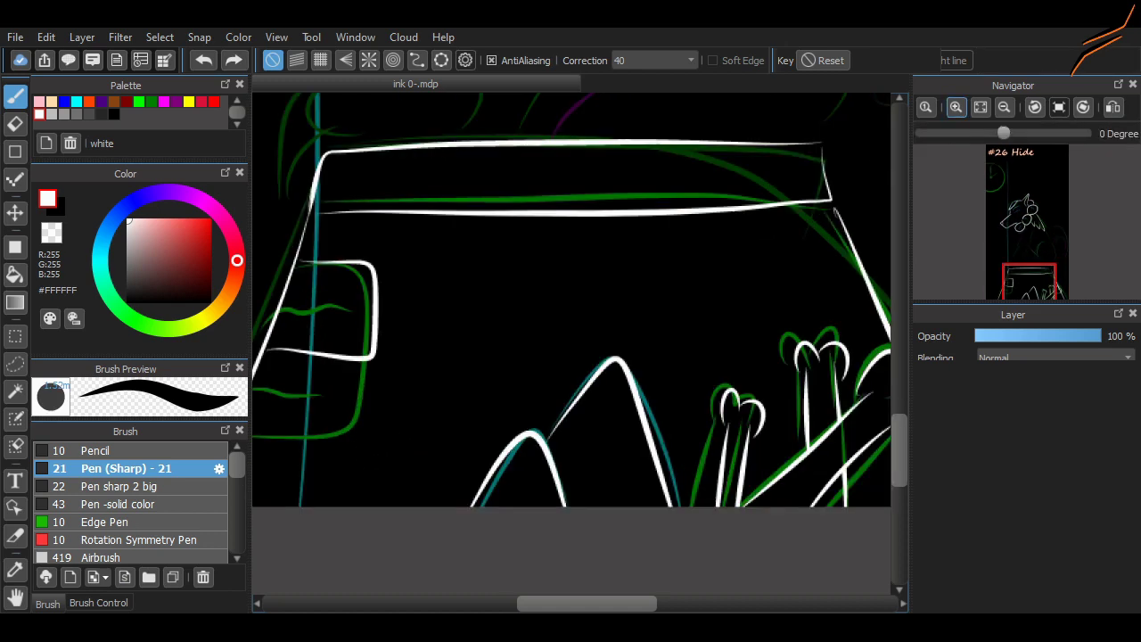
{"action": "left_click_drag", "start_coordinate": [369, 212], "coordinate": [312, 213]}
{"action": "key", "text": "ctrl+z"}
{"action": "left_click_drag", "start_coordinate": [831, 205], "coordinate": [861, 263]}
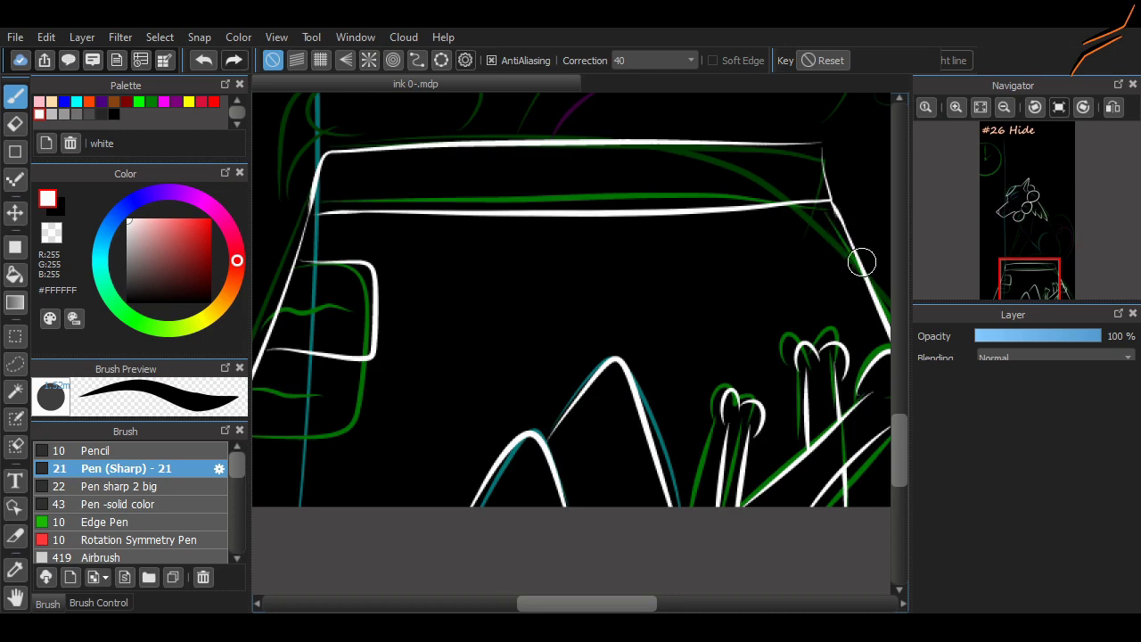
- Erase the part of the rock's right slope that runs through the large bone's end
{"action": "scroll", "coordinate": [847, 241], "scroll_direction": "down", "scroll_amount": 3}
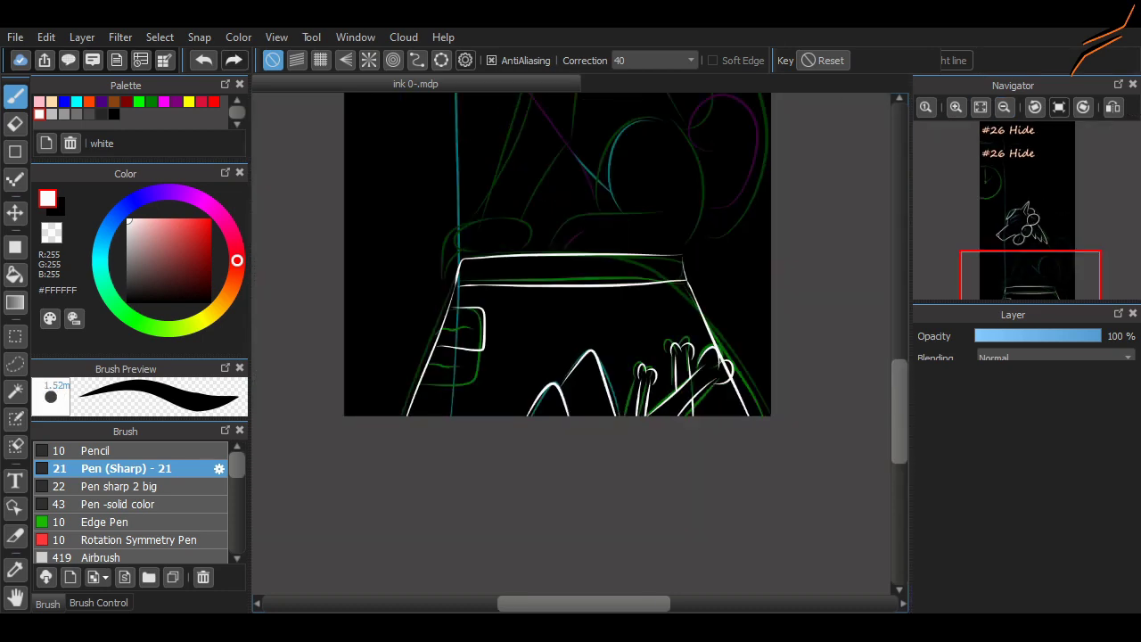
{"action": "scroll", "coordinate": [847, 241], "scroll_direction": "up", "scroll_amount": 4}
{"action": "key", "text": "e"}
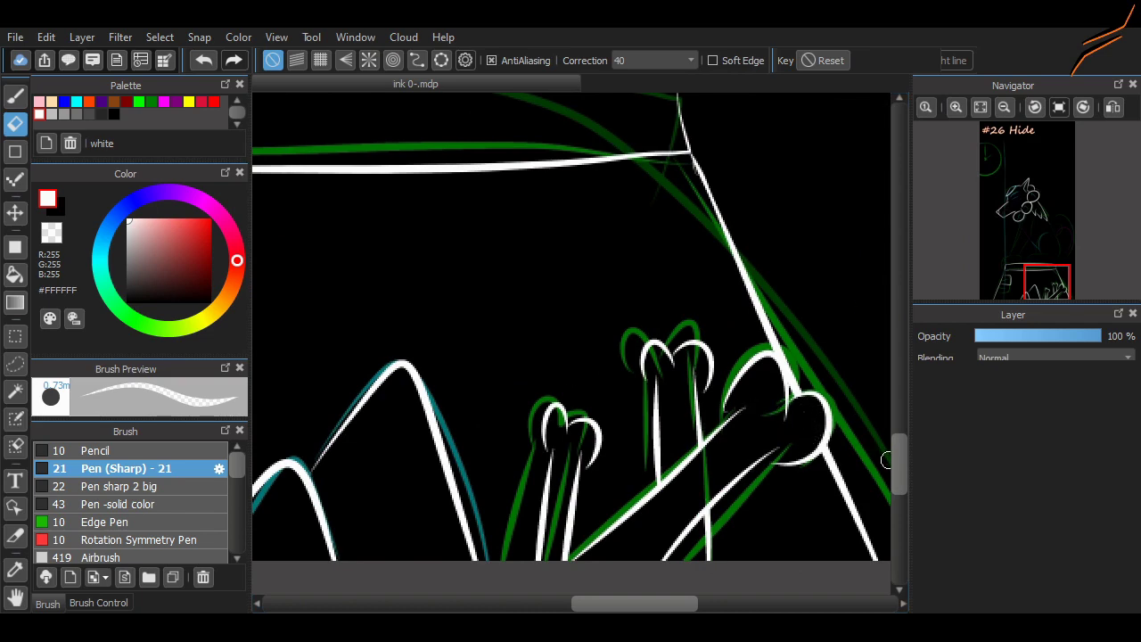
- Fade the coloured sketch and ink the hind foot's outline and toe curve in white above the slab
{"action": "scroll", "coordinate": [886, 460], "scroll_direction": "down", "scroll_amount": 4}
{"action": "mouse_move", "coordinate": [1101, 336]}
{"action": "left_mouse_down"}
{"action": "mouse_move", "coordinate": [1010, 336]}
{"action": "mouse_move", "coordinate": [1102, 337]}
{"action": "left_mouse_up"}
{"action": "key", "text": "p"}
{"action": "scroll", "coordinate": [502, 405], "scroll_direction": "up", "scroll_amount": 3}
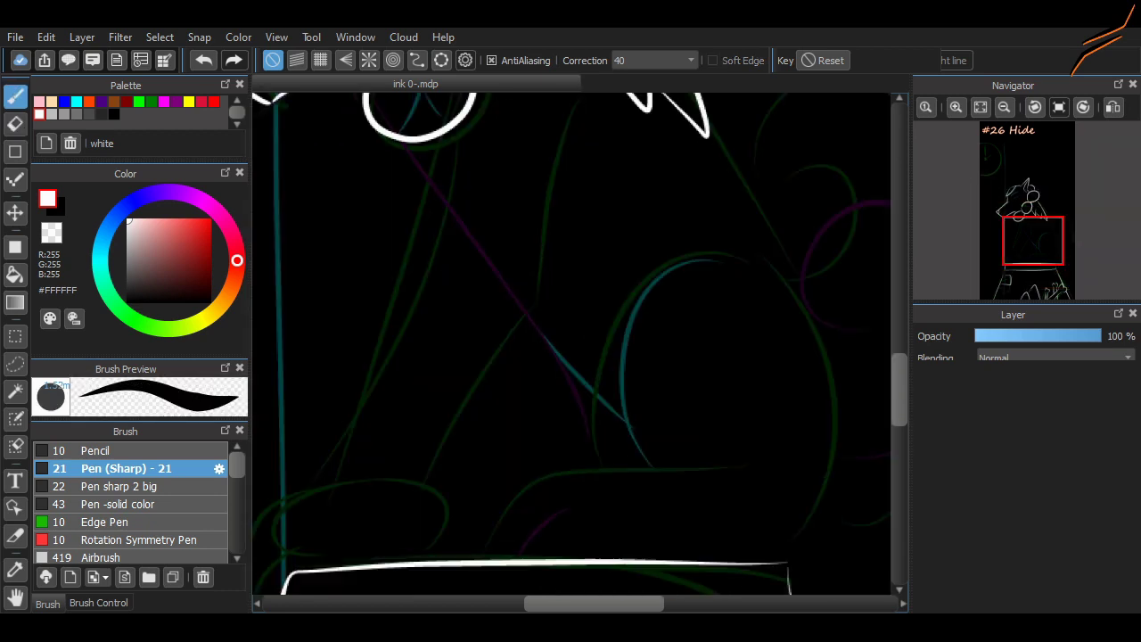
{"action": "left_click_drag", "start_coordinate": [481, 560], "coordinate": [538, 464]}
{"action": "key", "text": "ctrl+z"}
{"action": "left_click_drag", "start_coordinate": [481, 560], "coordinate": [724, 462]}
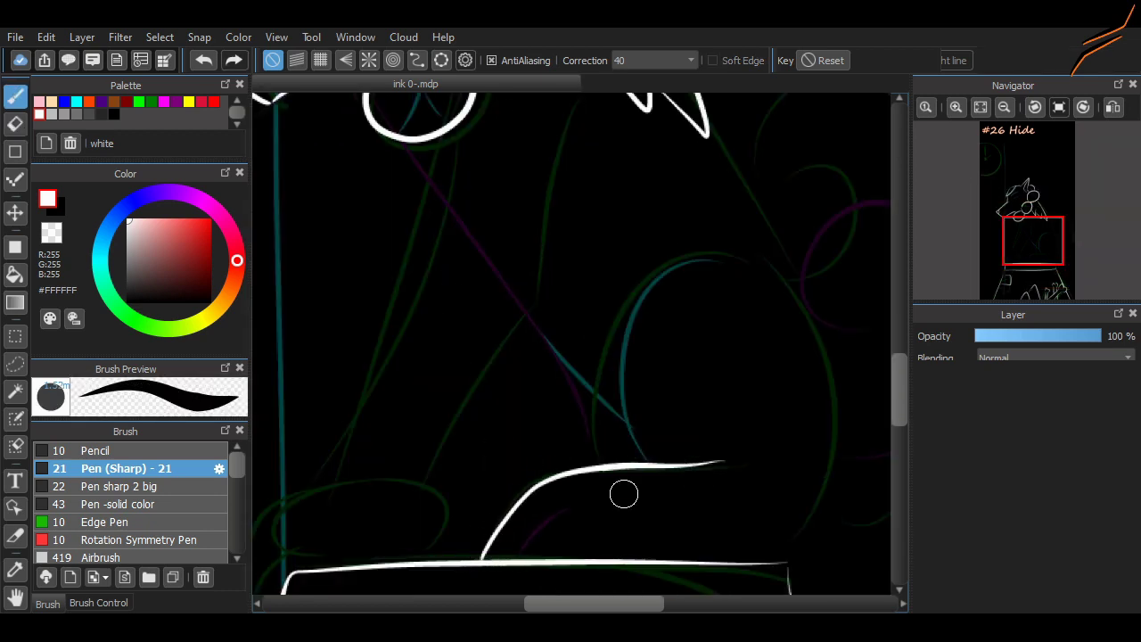
{"action": "left_click_drag", "start_coordinate": [521, 557], "coordinate": [573, 510]}
{"action": "scroll", "coordinate": [589, 534], "scroll_direction": "right", "scroll_amount": 3}
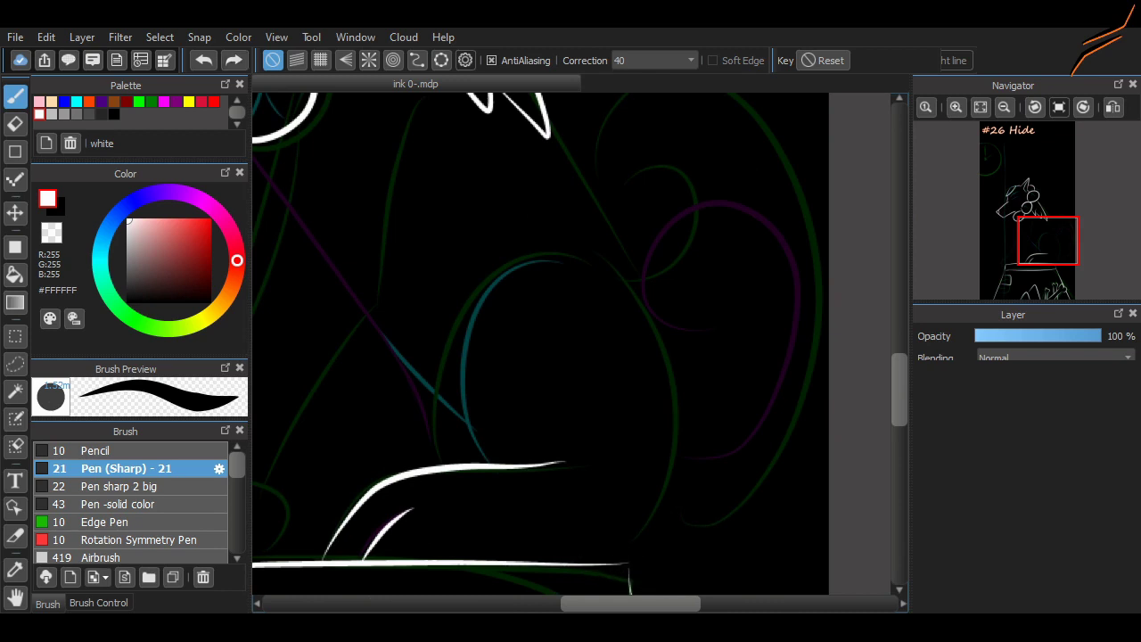
- Ink the rounded thigh above the hind foot and the angled rump edge running down to the slab's corner
{"action": "mouse_move", "coordinate": [485, 460]}
{"action": "left_mouse_down"}
{"action": "mouse_move", "coordinate": [490, 321]}
{"action": "mouse_move", "coordinate": [507, 277]}
{"action": "mouse_move", "coordinate": [587, 293]}
{"action": "left_mouse_up"}
{"action": "mouse_move", "coordinate": [638, 326]}
{"action": "left_mouse_down"}
{"action": "mouse_move", "coordinate": [629, 527]}
{"action": "mouse_move", "coordinate": [613, 555]}
{"action": "mouse_move", "coordinate": [671, 468]}
{"action": "left_mouse_up"}
{"action": "key", "text": "ctrl+z"}
{"action": "left_click_drag", "start_coordinate": [671, 468], "coordinate": [665, 407]}
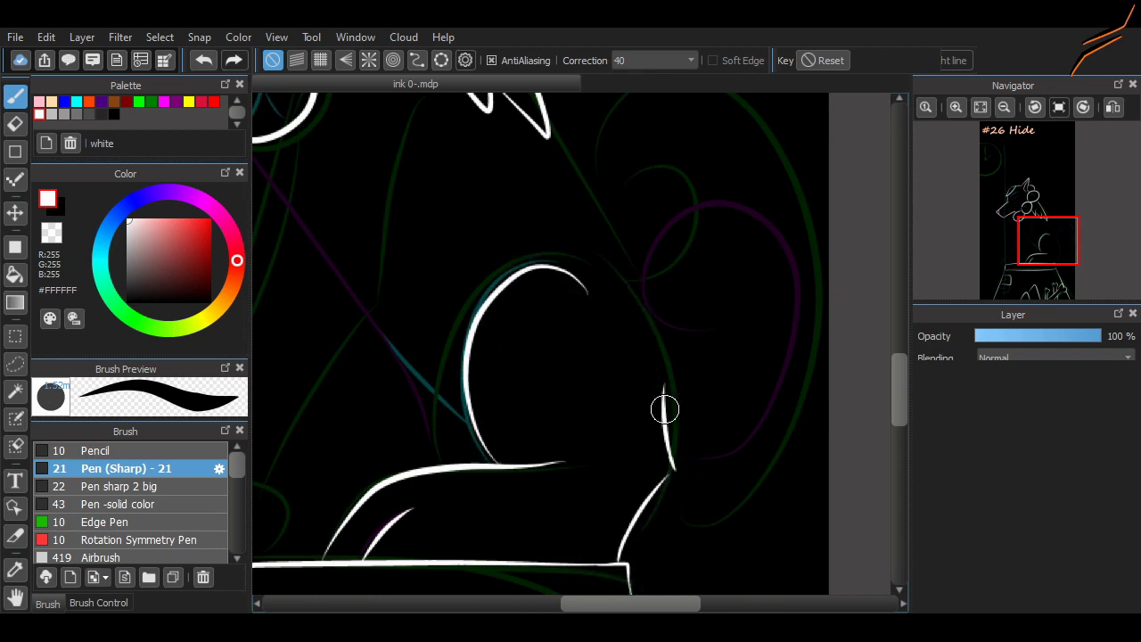
{"action": "key", "text": "ctrl+z"}
{"action": "left_click_drag", "start_coordinate": [635, 362], "coordinate": [671, 468]}
{"action": "scroll", "coordinate": [637, 499], "scroll_direction": "right", "scroll_amount": 2}
{"action": "scroll", "coordinate": [503, 343], "scroll_direction": "left", "scroll_amount": 1}
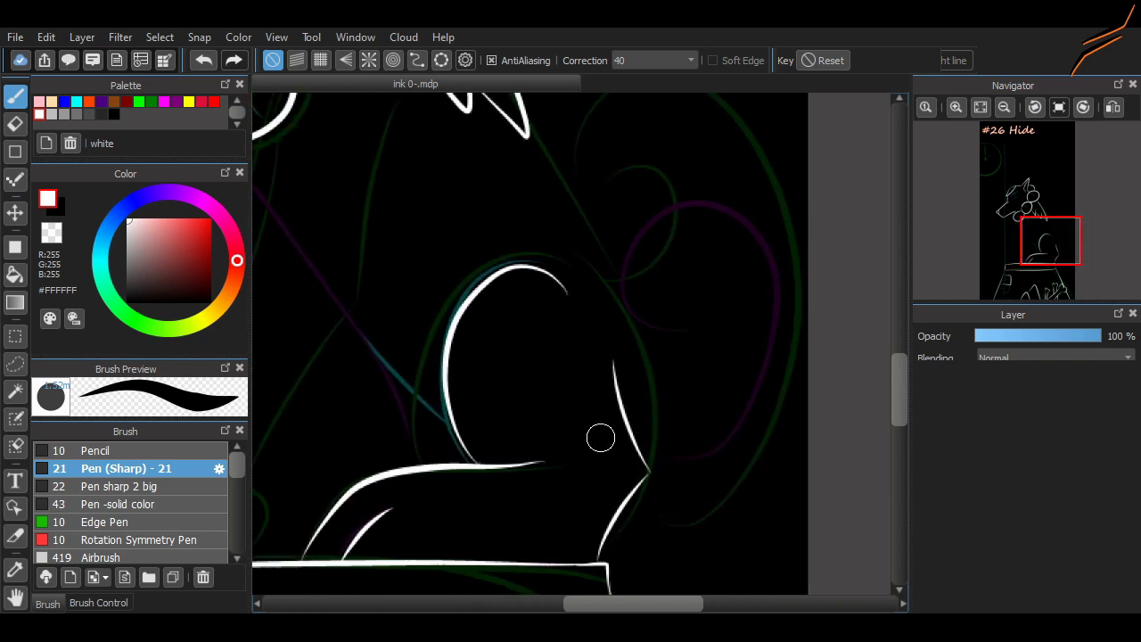
- Ink the innermost curl of the tail in white, sweeping down behind the rump
{"action": "mouse_move", "coordinate": [687, 355]}
{"action": "left_mouse_down"}
{"action": "mouse_move", "coordinate": [752, 447]}
{"action": "mouse_move", "coordinate": [649, 494]}
{"action": "mouse_move", "coordinate": [760, 296]}
{"action": "mouse_move", "coordinate": [667, 506]}
{"action": "left_mouse_up"}
{"action": "key", "text": "ctrl+z"}
{"action": "scroll", "coordinate": [565, 280], "scroll_direction": "up", "scroll_amount": 3}
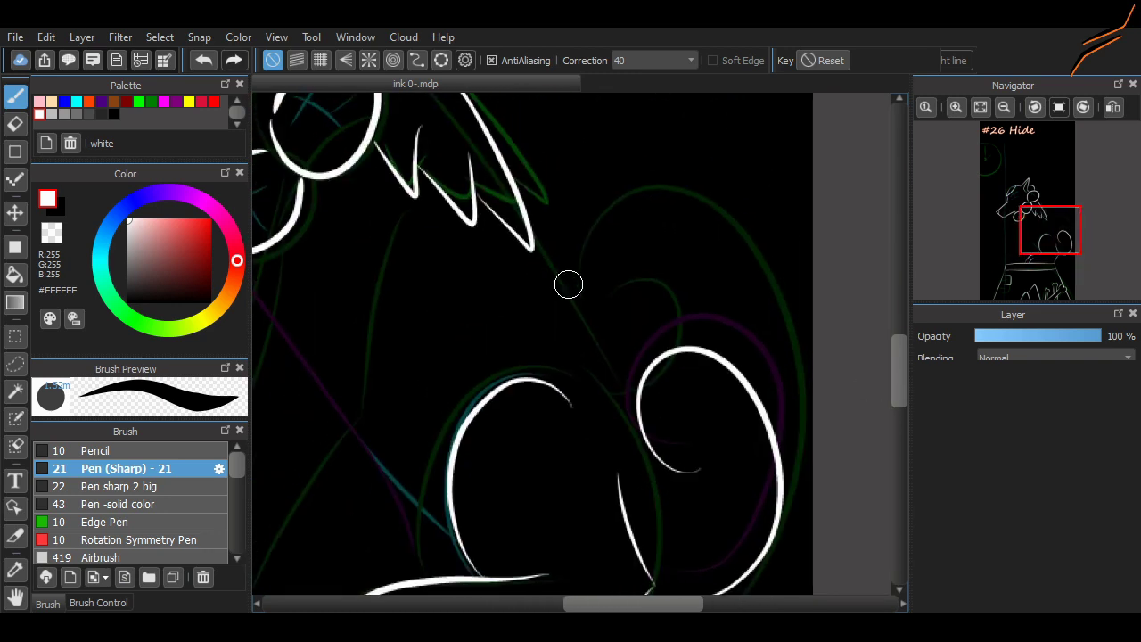
- Ink the tail's outer curls and the back line running from the fur tuft down to the tail
{"action": "left_click_drag", "start_coordinate": [636, 360], "coordinate": [812, 371]}
{"action": "key", "text": "ctrl+z"}
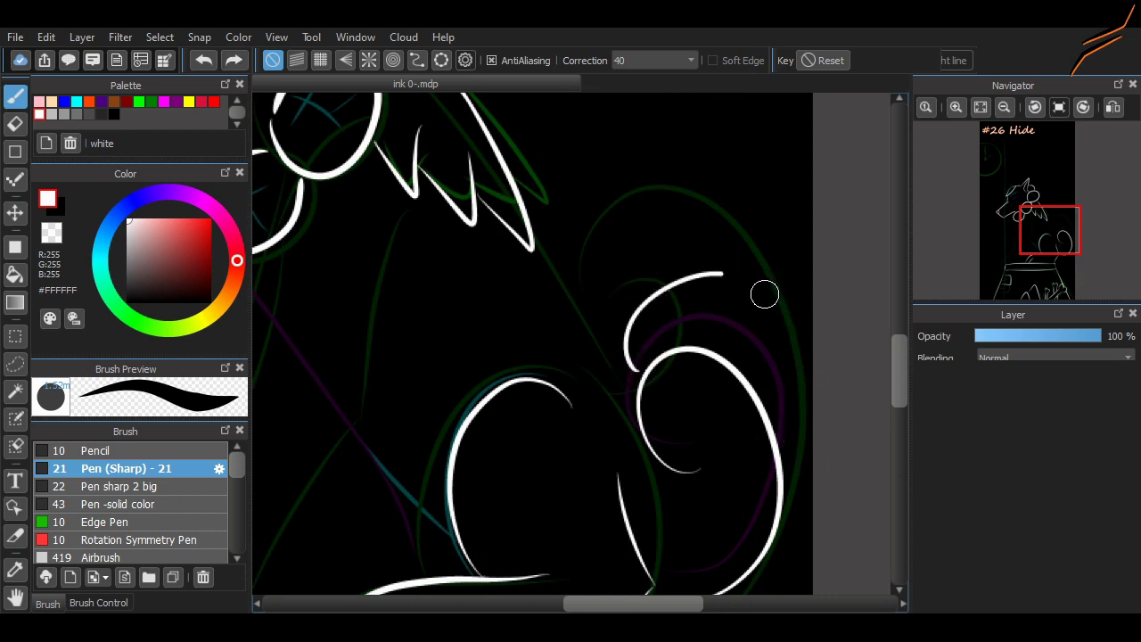
{"action": "left_click_drag", "start_coordinate": [764, 295], "coordinate": [797, 482]}
{"action": "key", "text": "ctrl+z"}
{"action": "left_click_drag", "start_coordinate": [632, 358], "coordinate": [790, 437]}
{"action": "key", "text": "ctrl+z"}
{"action": "left_click_drag", "start_coordinate": [535, 255], "coordinate": [634, 399]}
{"action": "left_click_drag", "start_coordinate": [588, 337], "coordinate": [698, 257]}
- Ink the front paw in white on the slab's left corner, with its toe hanging over the edge
{"action": "scroll", "coordinate": [624, 285], "scroll_direction": "left", "scroll_amount": 5}
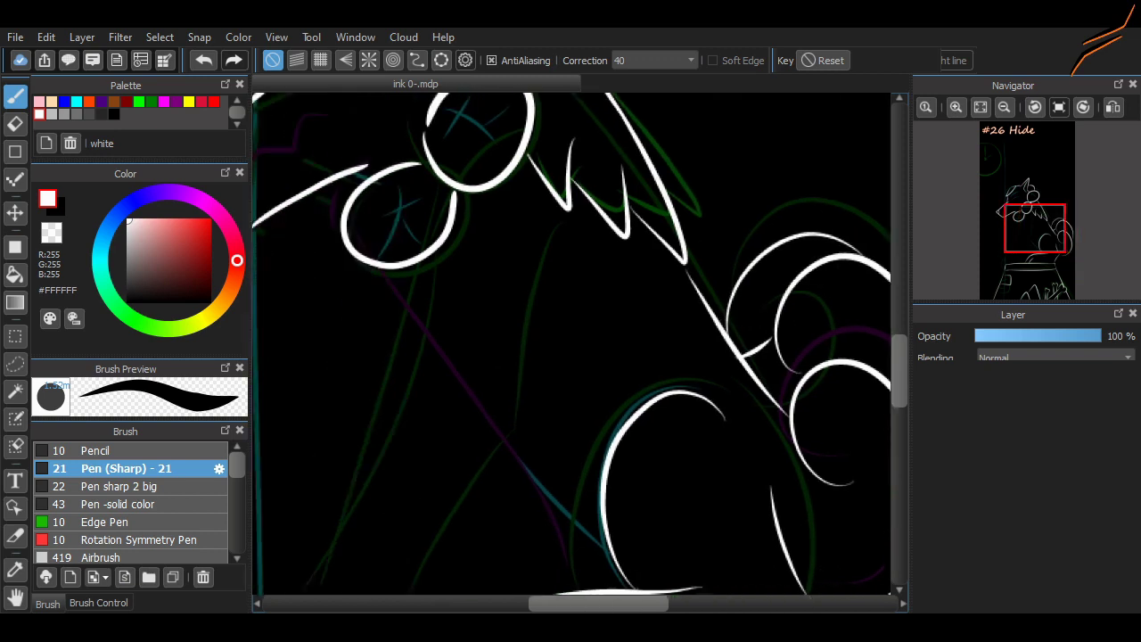
{"action": "scroll", "coordinate": [797, 448], "scroll_direction": "down", "scroll_amount": 3}
{"action": "left_click_drag", "start_coordinate": [420, 455], "coordinate": [383, 559]}
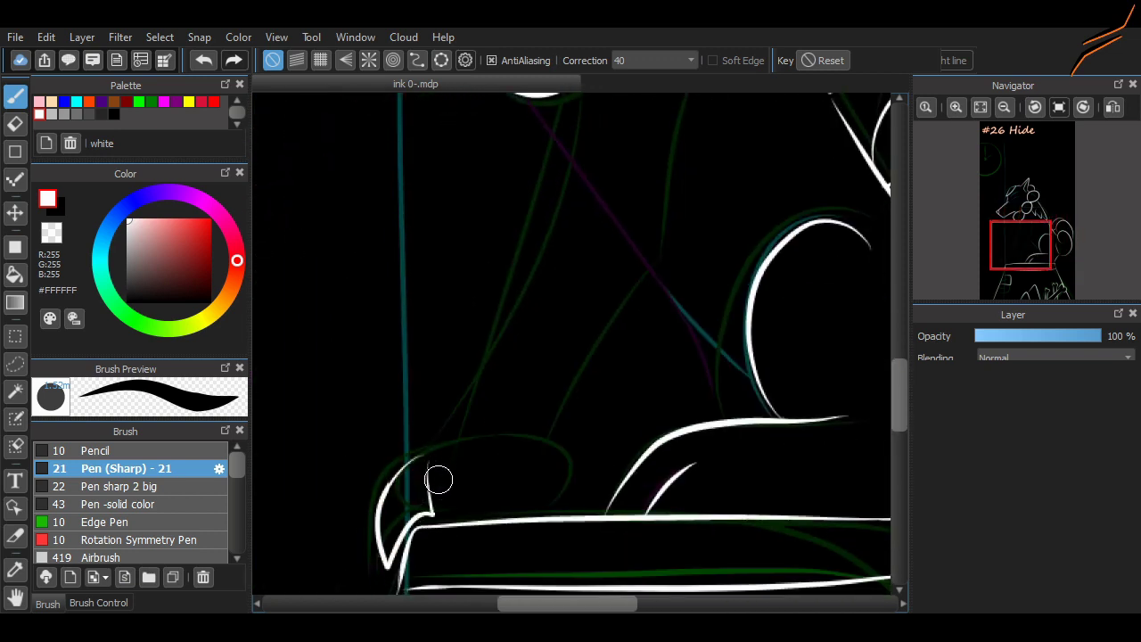
{"action": "key", "text": "ctrl+z"}
{"action": "mouse_move", "coordinate": [419, 459]}
{"action": "left_mouse_down"}
{"action": "mouse_move", "coordinate": [386, 541]}
{"action": "mouse_move", "coordinate": [552, 506]}
{"action": "mouse_move", "coordinate": [562, 459]}
{"action": "mouse_move", "coordinate": [548, 447]}
{"action": "mouse_move", "coordinate": [621, 313]}
{"action": "left_mouse_up"}
{"action": "key", "text": "ctrl+z"}
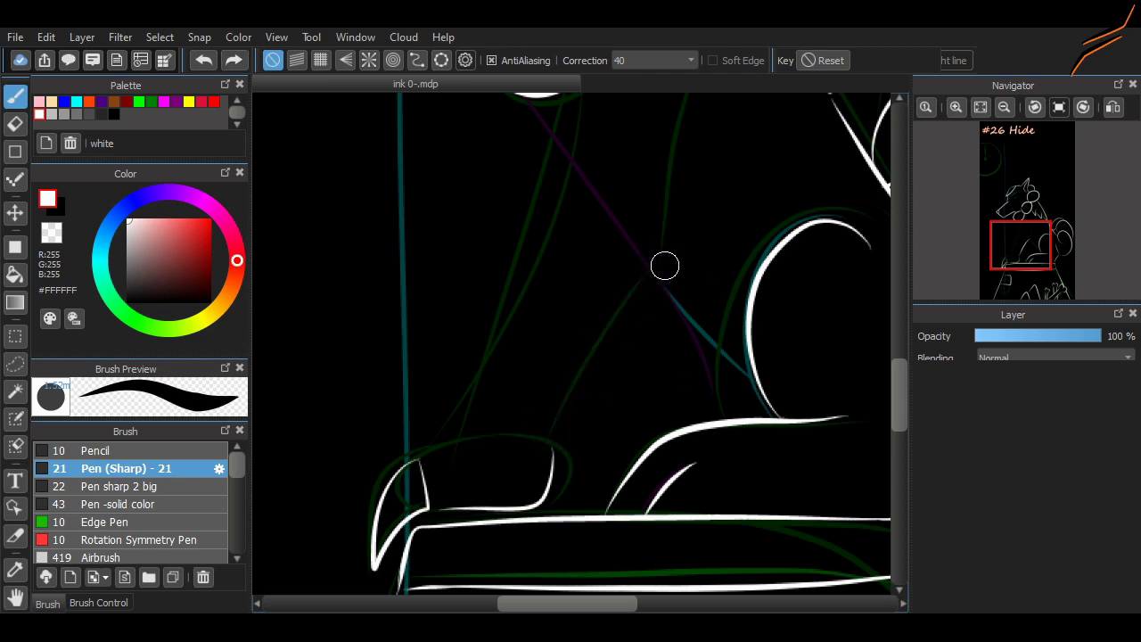
- Ink the front leg's rear edge from elbow to paw and the belly line running to the thigh
{"action": "left_click_drag", "start_coordinate": [664, 265], "coordinate": [536, 451]}
{"action": "scroll", "coordinate": [682, 250], "scroll_direction": "up", "scroll_amount": 4}
{"action": "key", "text": "ctrl+z"}
{"action": "mouse_move", "coordinate": [701, 237]}
{"action": "left_mouse_down"}
{"action": "mouse_move", "coordinate": [688, 440]}
{"action": "mouse_move", "coordinate": [672, 369]}
{"action": "mouse_move", "coordinate": [682, 463]}
{"action": "mouse_move", "coordinate": [758, 540]}
{"action": "left_mouse_up"}
{"action": "key", "text": "ctrl+z"}
{"action": "key", "text": "ctrl+z"}
{"action": "left_click_drag", "start_coordinate": [657, 424], "coordinate": [757, 542]}
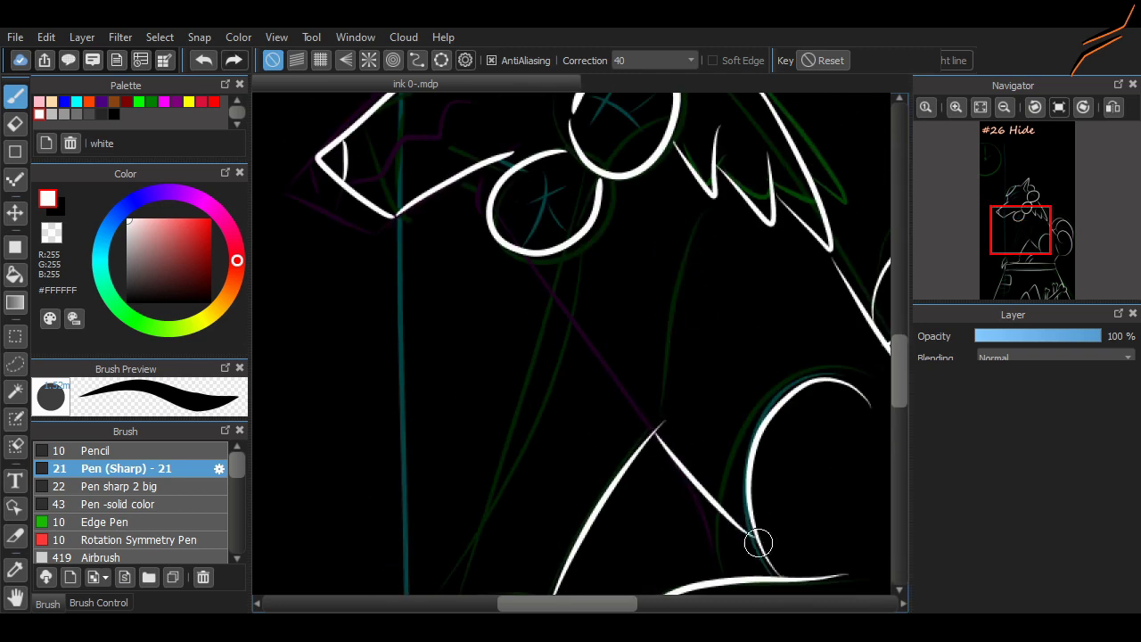
{"action": "key", "text": "ctrl+z"}
- Ink the curved shoulder line rising from the elbow towards the fur tuft
{"action": "left_click_drag", "start_coordinate": [678, 273], "coordinate": [664, 421]}
{"action": "key", "text": "ctrl+z"}
{"action": "left_click_drag", "start_coordinate": [697, 254], "coordinate": [664, 419]}
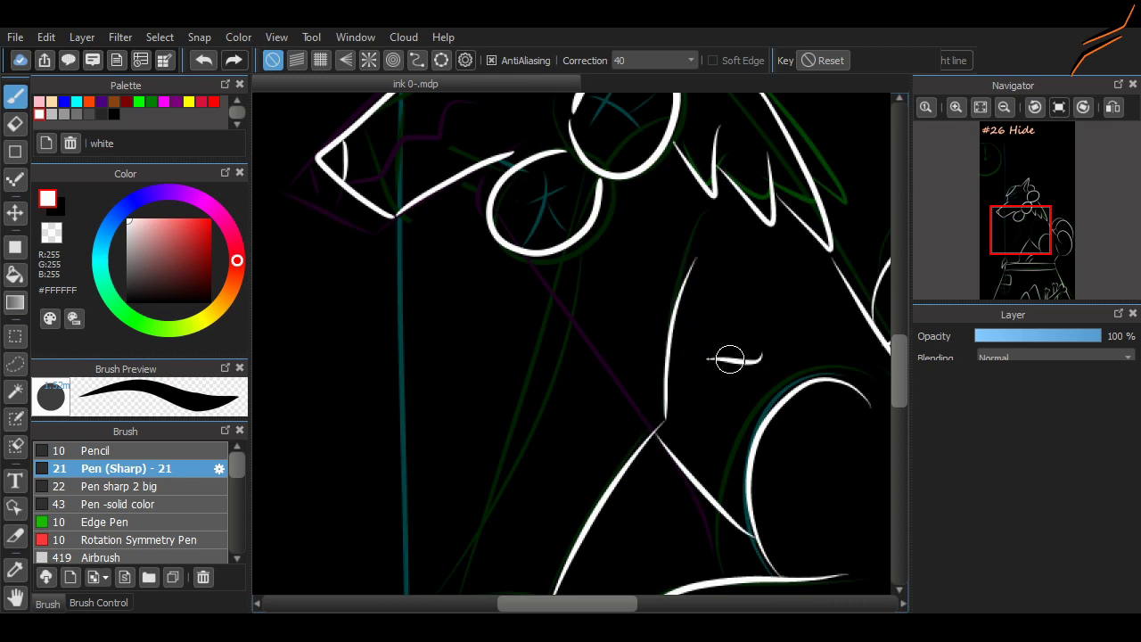
- Ink the front leg's forward edge down to the paw and the short chest line below the lowest neck bead
{"action": "scroll", "coordinate": [731, 357], "scroll_direction": "down", "scroll_amount": 3}
{"action": "mouse_move", "coordinate": [419, 522]}
{"action": "left_mouse_down"}
{"action": "mouse_move", "coordinate": [466, 505]}
{"action": "mouse_move", "coordinate": [458, 509]}
{"action": "mouse_move", "coordinate": [570, 202]}
{"action": "left_mouse_up"}
{"action": "key", "text": "ctrl+z"}
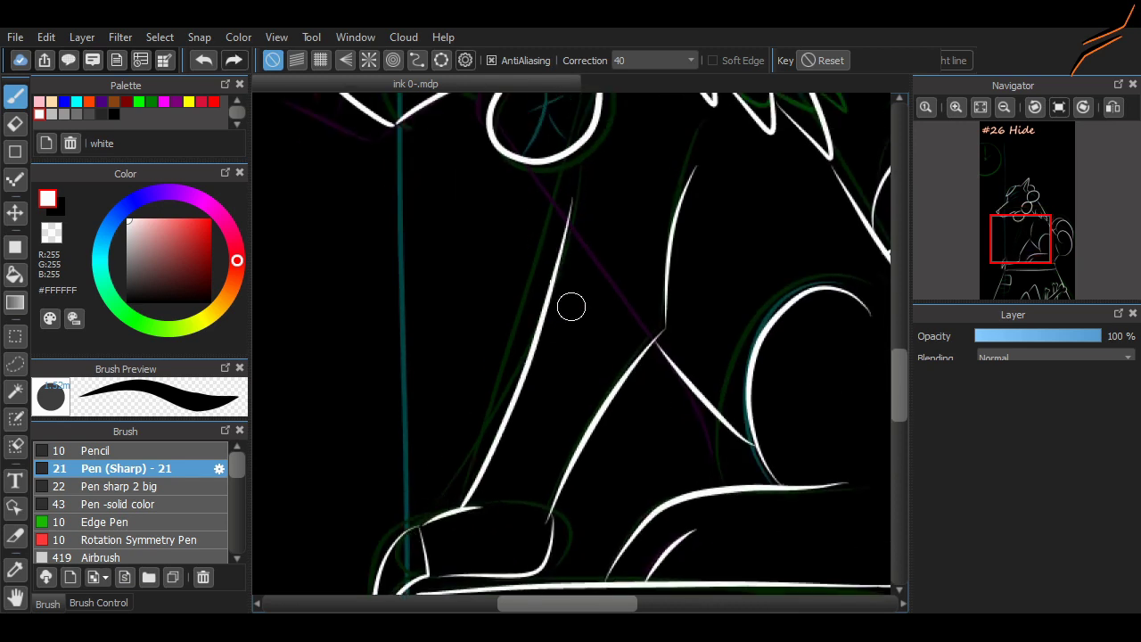
{"action": "left_click_drag", "start_coordinate": [549, 165], "coordinate": [571, 212]}
{"action": "key", "text": "ctrl+z"}
{"action": "scroll", "coordinate": [565, 373], "scroll_direction": "up", "scroll_amount": 10}
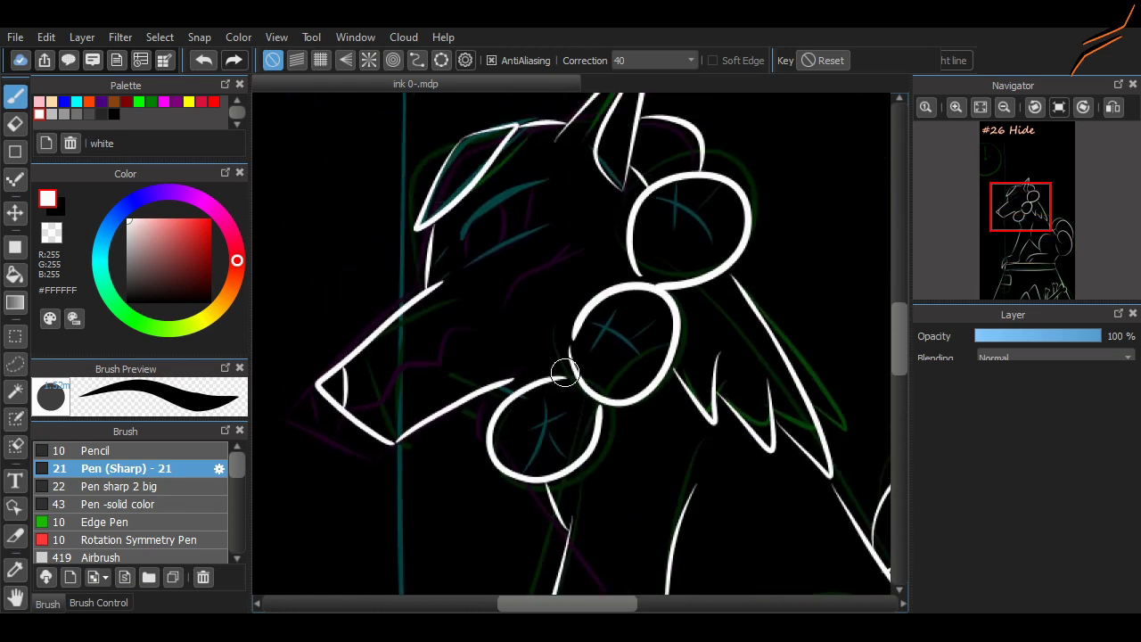
- Extend the snout's front line down to a pointed tip and ink a second line from it back into the mouth
{"action": "scroll", "coordinate": [419, 404], "scroll_direction": "up", "scroll_amount": 3}
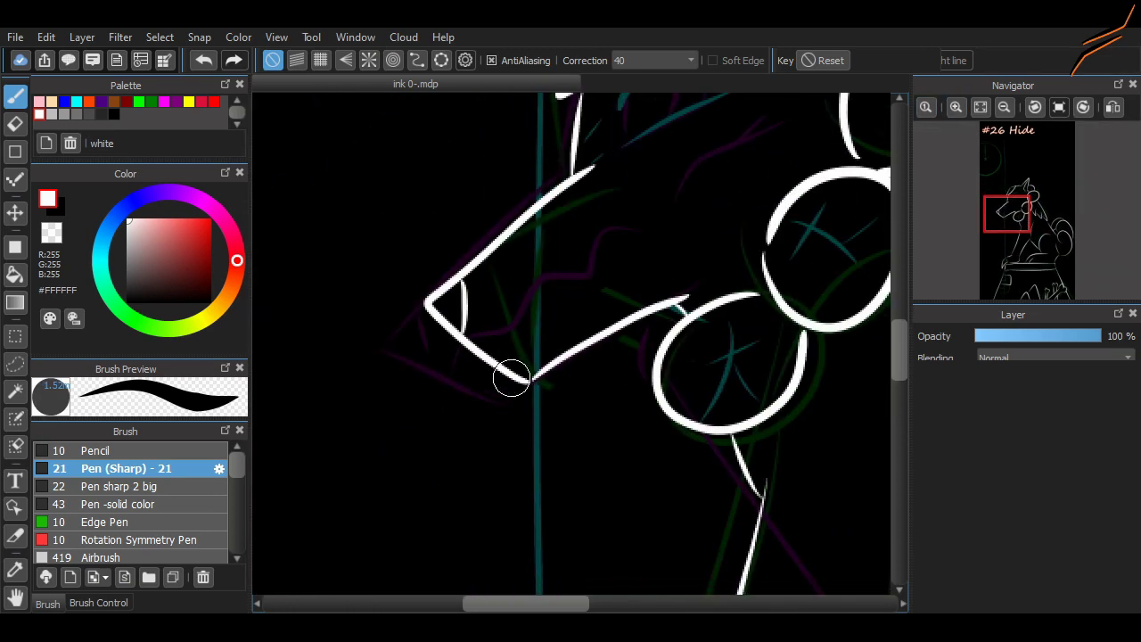
{"action": "left_click_drag", "start_coordinate": [426, 303], "coordinate": [533, 390]}
{"action": "key", "text": "ctrl+z"}
{"action": "mouse_move", "coordinate": [426, 303]}
{"action": "left_mouse_down"}
{"action": "mouse_move", "coordinate": [538, 365]}
{"action": "mouse_move", "coordinate": [535, 389]}
{"action": "left_mouse_up"}
{"action": "left_click_drag", "start_coordinate": [520, 326], "coordinate": [640, 447]}
- Ink the stepped zigzag mouth line from below the nose back across the snout
{"action": "key", "text": "ctrl+z"}
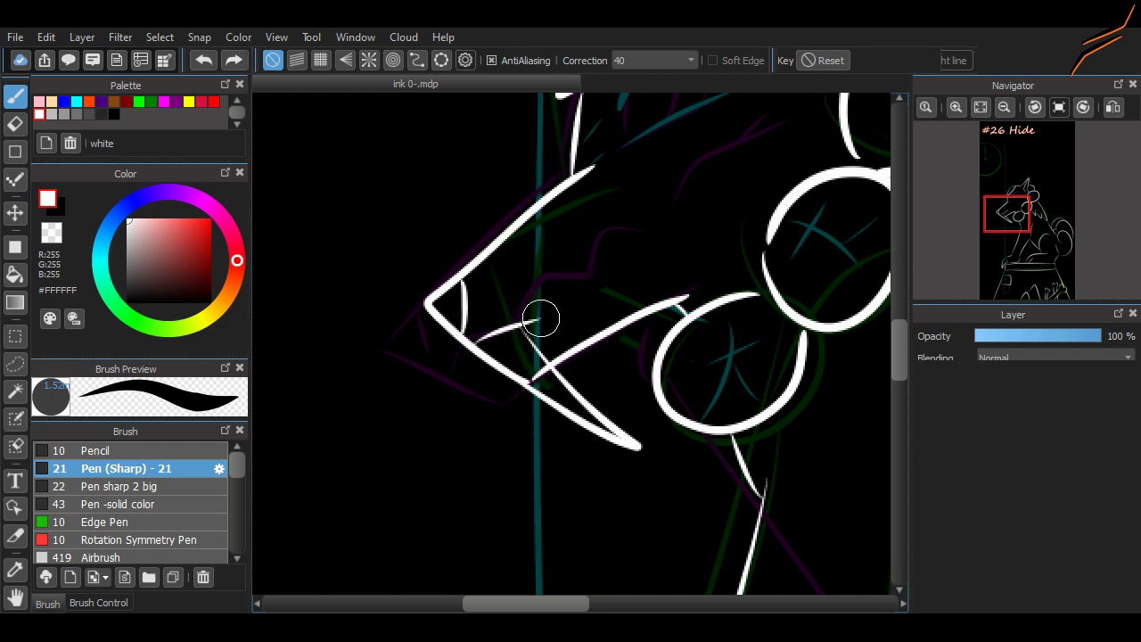
{"action": "key", "text": "ctrl+z"}
{"action": "mouse_move", "coordinate": [540, 314]}
{"action": "left_mouse_down"}
{"action": "mouse_move", "coordinate": [567, 290]}
{"action": "mouse_move", "coordinate": [624, 271]}
{"action": "left_mouse_up"}
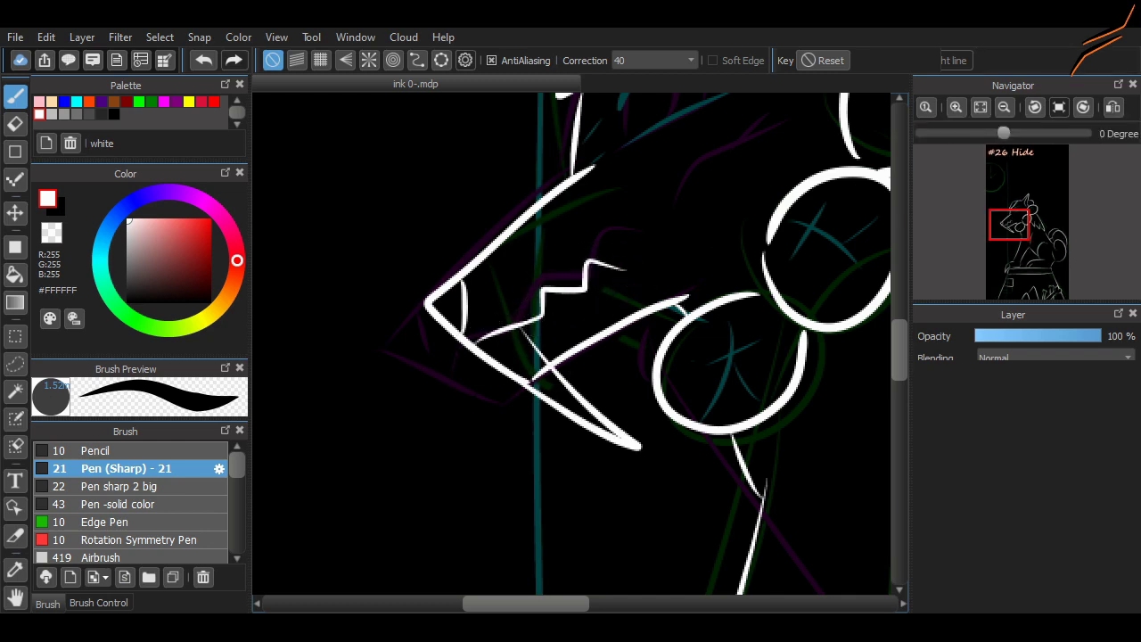
- Erase the leftover end of the old jaw line between the snout's two lower lines
{"action": "scroll", "coordinate": [570, 343], "scroll_direction": "up", "scroll_amount": 1}
{"action": "key", "text": "e"}
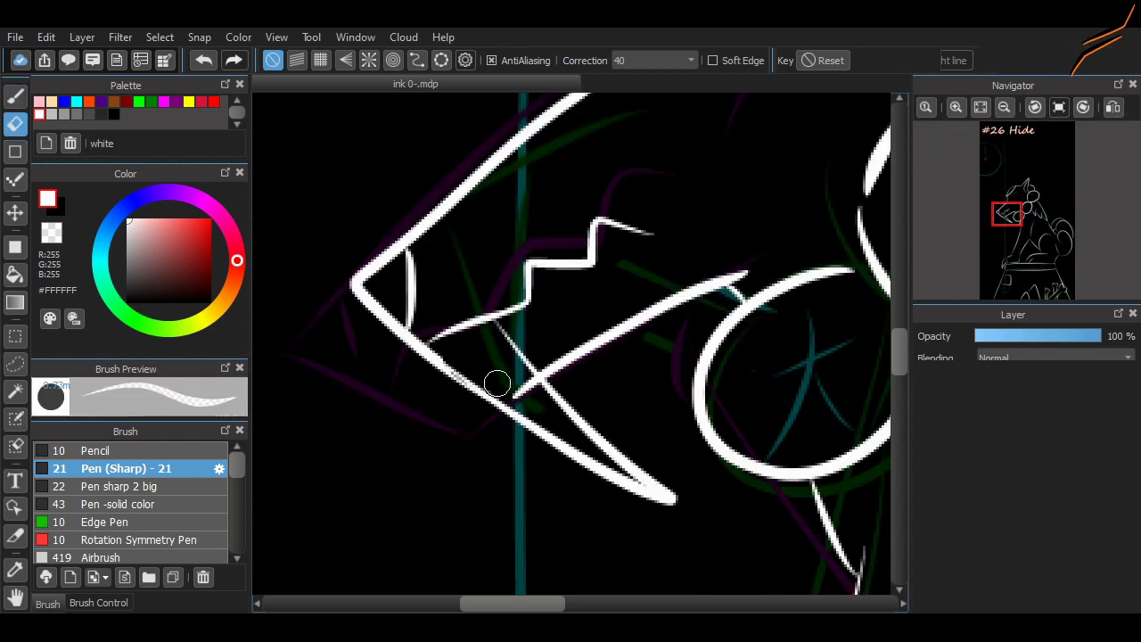
{"action": "left_click_drag", "start_coordinate": [497, 384], "coordinate": [536, 412]}
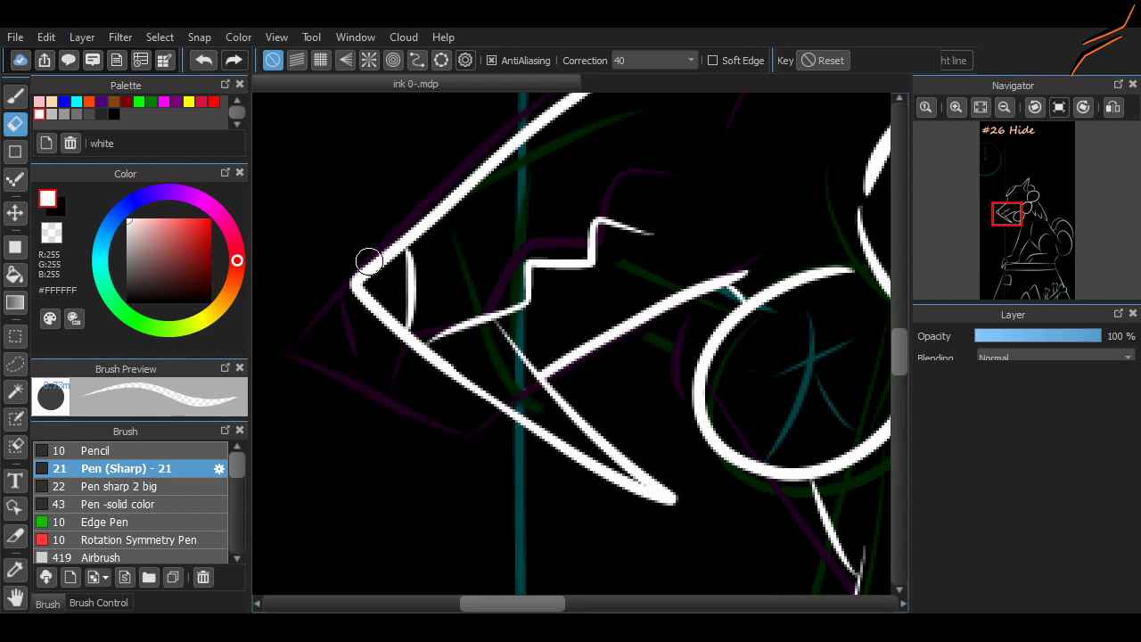
- Ink the slanted white upper eye line with a short downward hook at its front end
{"action": "key", "text": "b"}
{"action": "scroll", "coordinate": [576, 152], "scroll_direction": "down", "scroll_amount": 2}
{"action": "scroll", "coordinate": [576, 153], "scroll_direction": "up", "scroll_amount": 1}
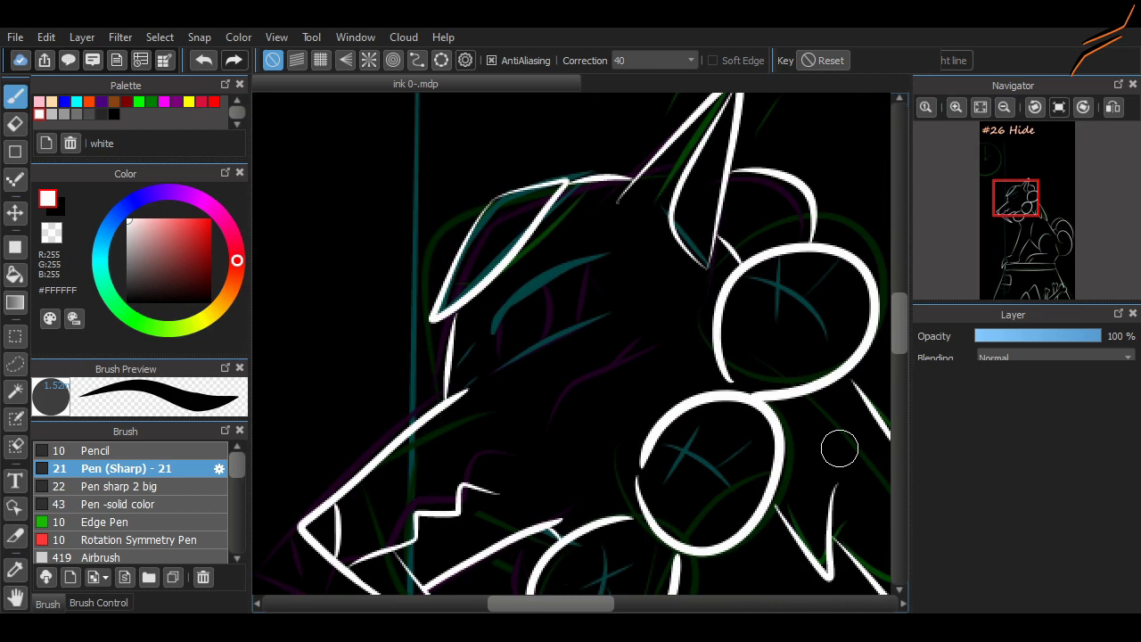
{"action": "key", "text": "ctrl+plus"}
{"action": "left_click_drag", "start_coordinate": [464, 339], "coordinate": [628, 214]}
{"action": "key", "text": "ctrl+z"}
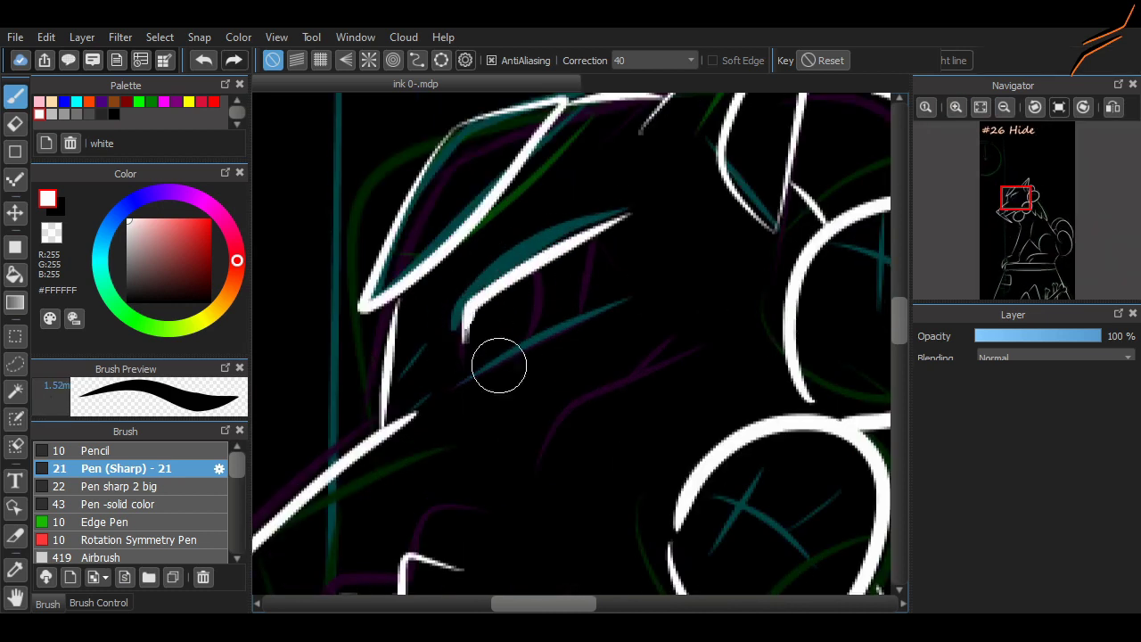
- Ink the slanted lower eye line with the Pen sharp 2 big brush
{"action": "left_click", "coordinate": [125, 486]}
{"action": "left_click_drag", "start_coordinate": [497, 375], "coordinate": [652, 295]}
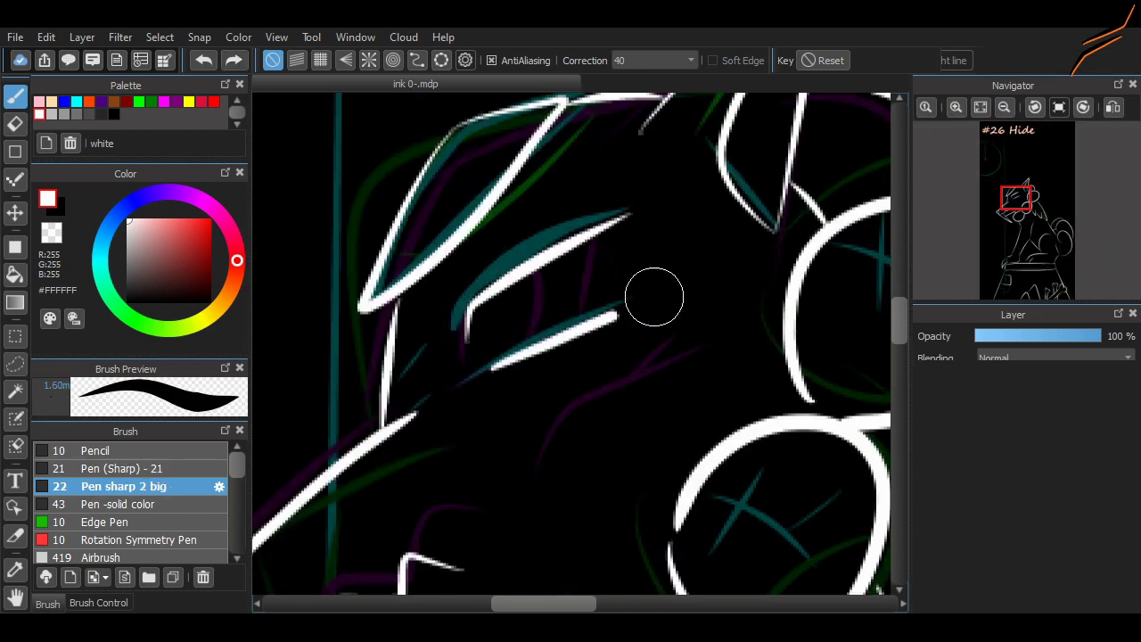
{"action": "key", "text": "ctrl+z"}
{"action": "left_click_drag", "start_coordinate": [483, 369], "coordinate": [650, 287]}
- Ink a second line above the upper eye line and add small dashes at the eye's inner corner
{"action": "left_click_drag", "start_coordinate": [446, 323], "coordinate": [535, 230]}
{"action": "key", "text": "ctrl+z"}
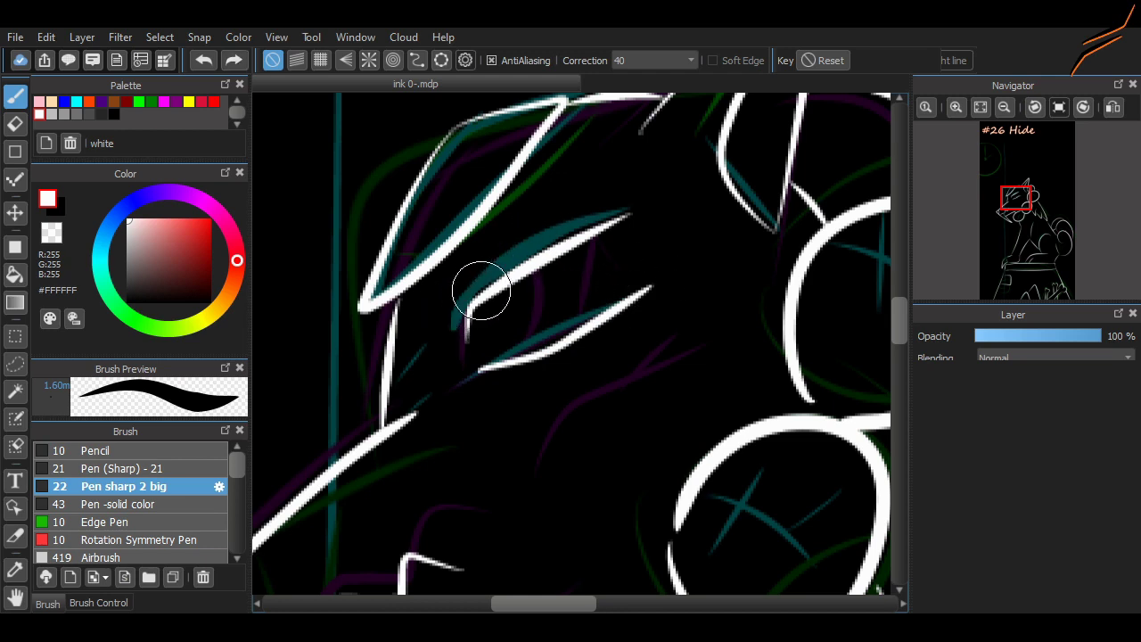
{"action": "left_click_drag", "start_coordinate": [450, 319], "coordinate": [545, 242]}
{"action": "left_click", "coordinate": [125, 468]}
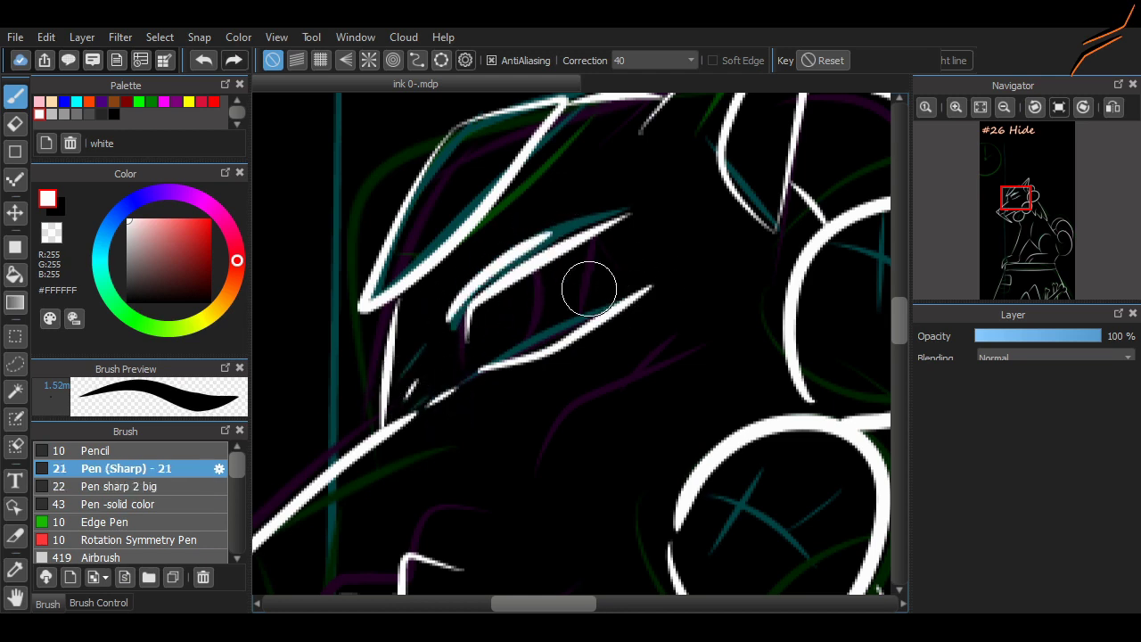
{"action": "key", "text": "ctrl+z"}
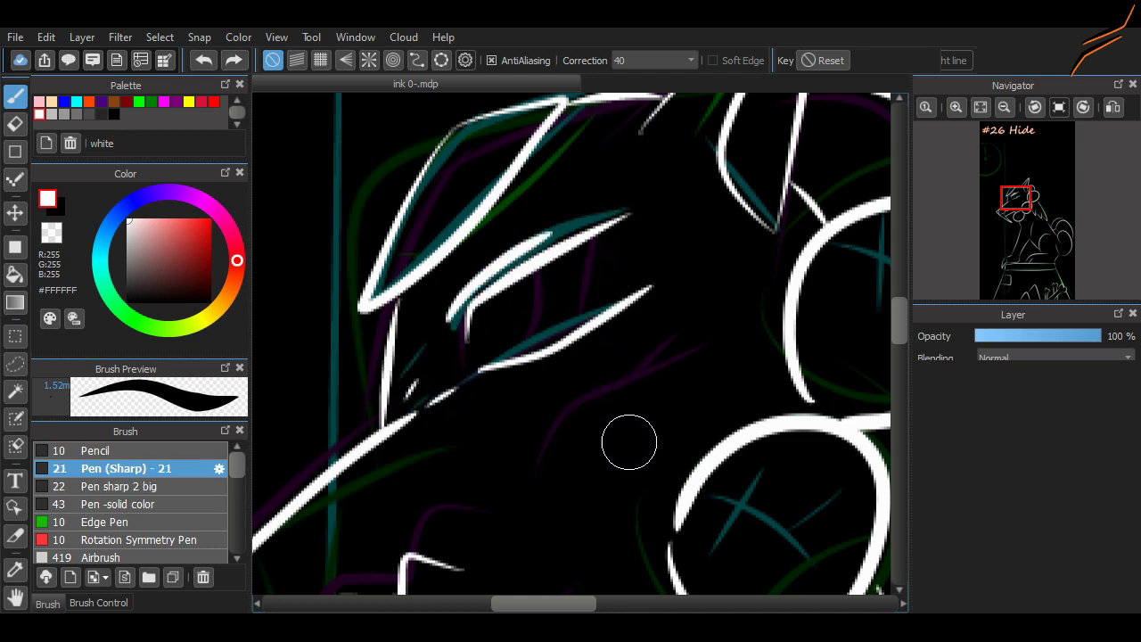
- Ink the second front leg's edge from the chest line down and the curved back of its paw
{"action": "mouse_move", "coordinate": [629, 442]}
{"action": "left_mouse_down"}
{"action": "mouse_move", "coordinate": [720, 348]}
{"action": "mouse_move", "coordinate": [498, 260]}
{"action": "left_mouse_up"}
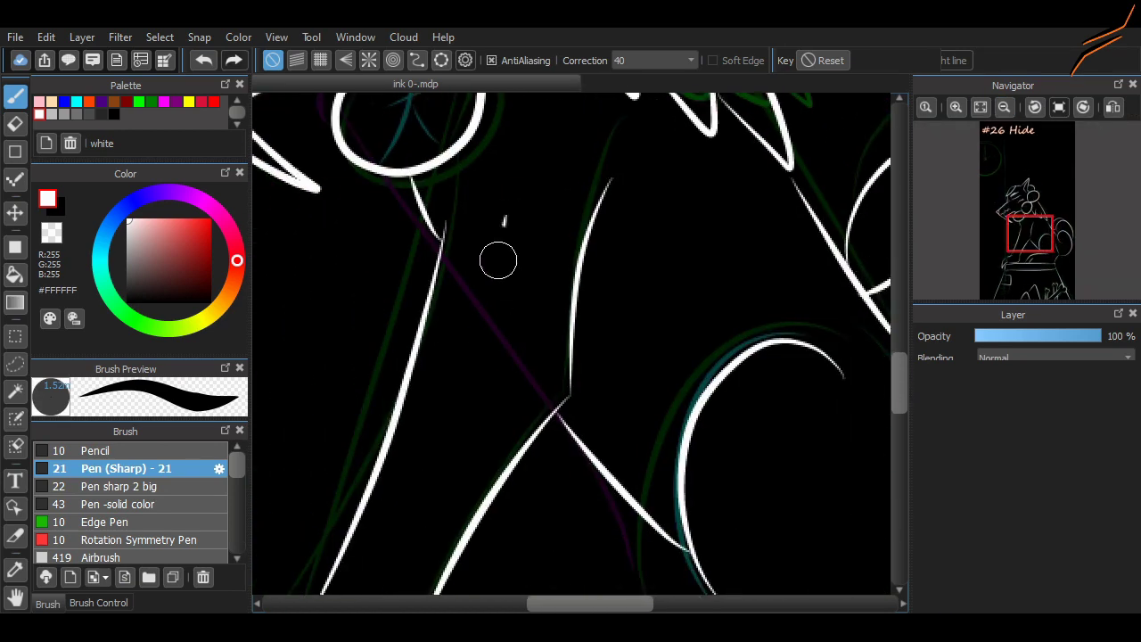
{"action": "scroll", "coordinate": [775, 392], "scroll_direction": "down", "scroll_amount": 3}
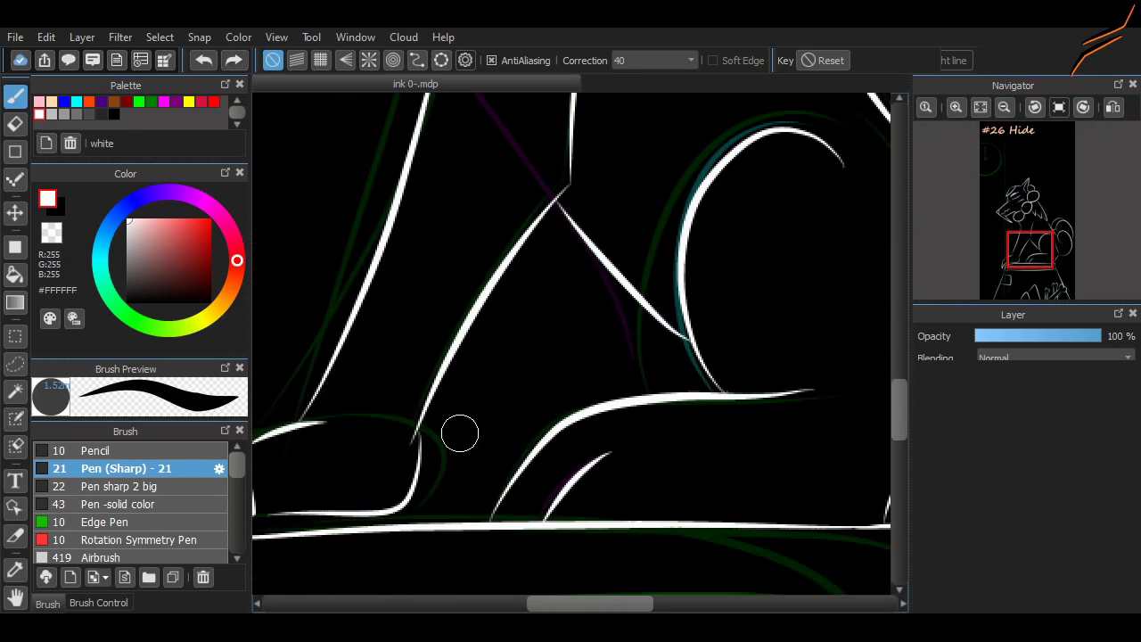
{"action": "mouse_move", "coordinate": [575, 234]}
{"action": "left_mouse_down"}
{"action": "mouse_move", "coordinate": [514, 331]}
{"action": "mouse_move", "coordinate": [458, 497]}
{"action": "left_mouse_up"}
{"action": "scroll", "coordinate": [484, 476], "scroll_direction": "left", "scroll_amount": 3}
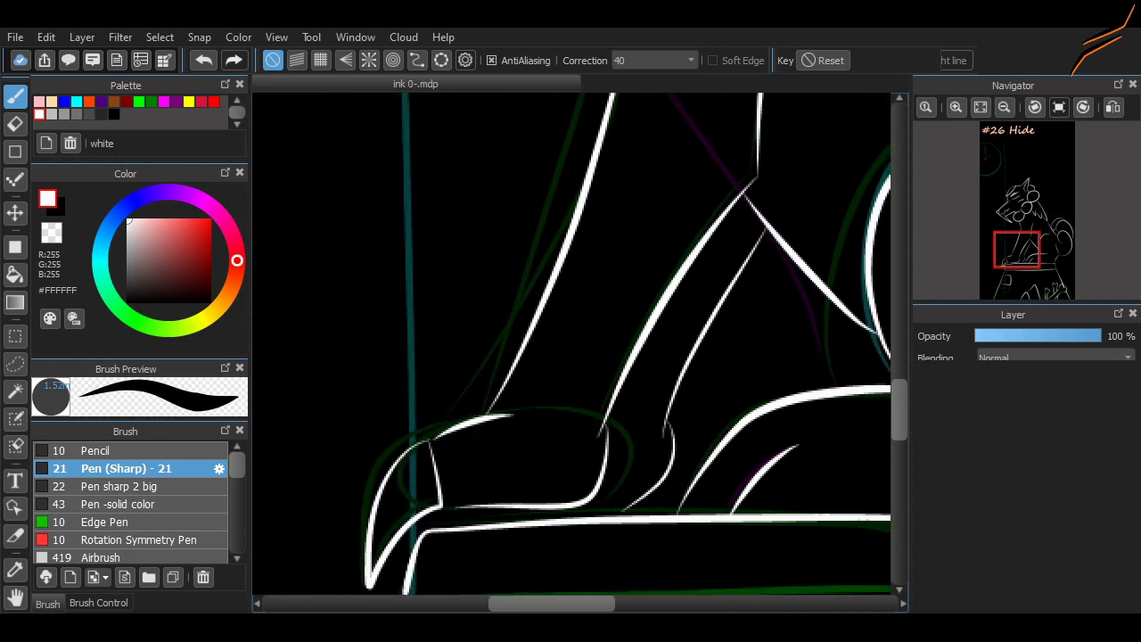
- Erase the near front paw's back and bottom outline and re-ink its back edge as a curve down to the slab
{"action": "key", "text": "e"}
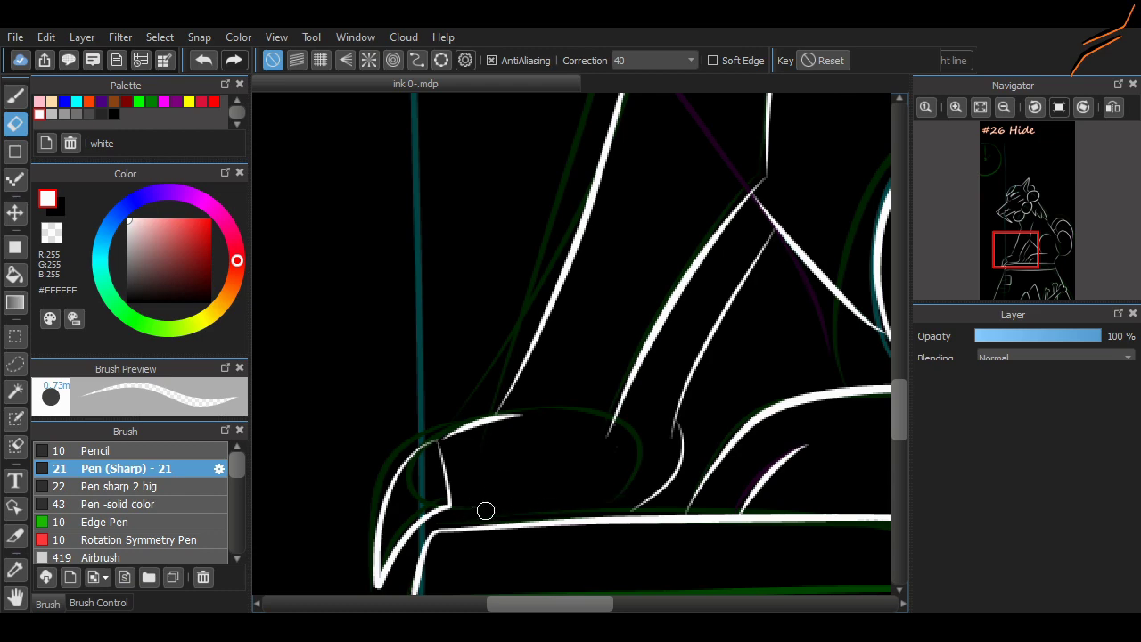
{"action": "key", "text": "b"}
{"action": "mouse_move", "coordinate": [615, 428]}
{"action": "left_mouse_down"}
{"action": "mouse_move", "coordinate": [624, 459]}
{"action": "mouse_move", "coordinate": [595, 515]}
{"action": "mouse_move", "coordinate": [589, 588]}
{"action": "mouse_move", "coordinate": [624, 374]}
{"action": "mouse_move", "coordinate": [615, 419]}
{"action": "mouse_move", "coordinate": [570, 267]}
{"action": "left_mouse_up"}
{"action": "key", "text": "ctrl+z"}
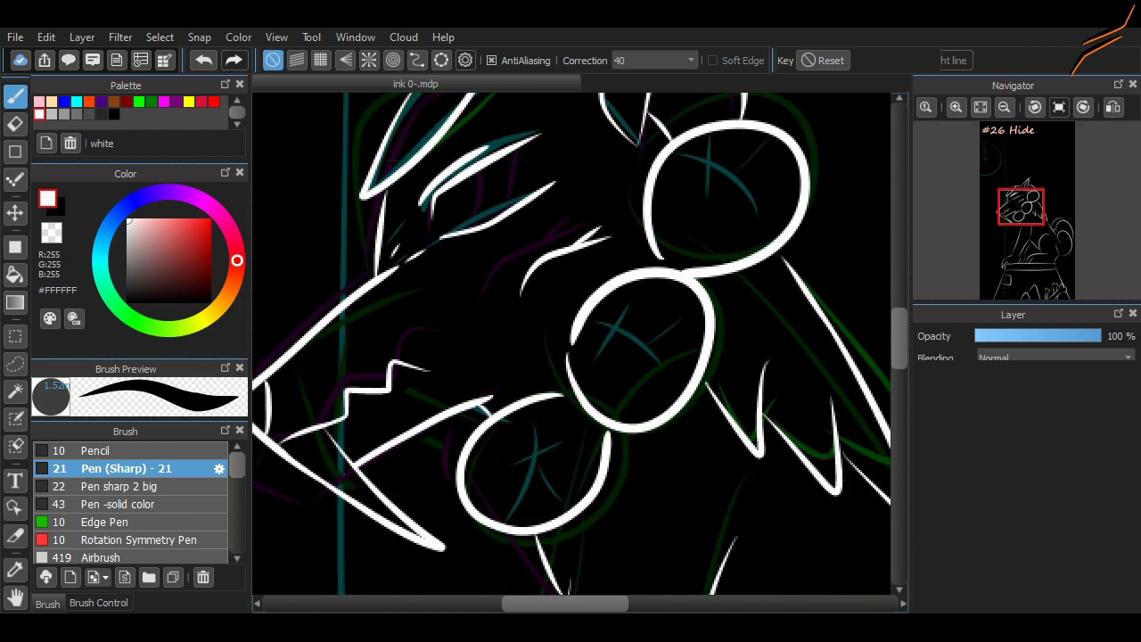
- Add a short red (#FF0000) mark just below the white cheek line behind the eye
{"action": "scroll", "coordinate": [571, 343], "scroll_direction": "up", "scroll_amount": 2}
{"action": "scroll", "coordinate": [624, 408], "scroll_direction": "down", "scroll_amount": 1}
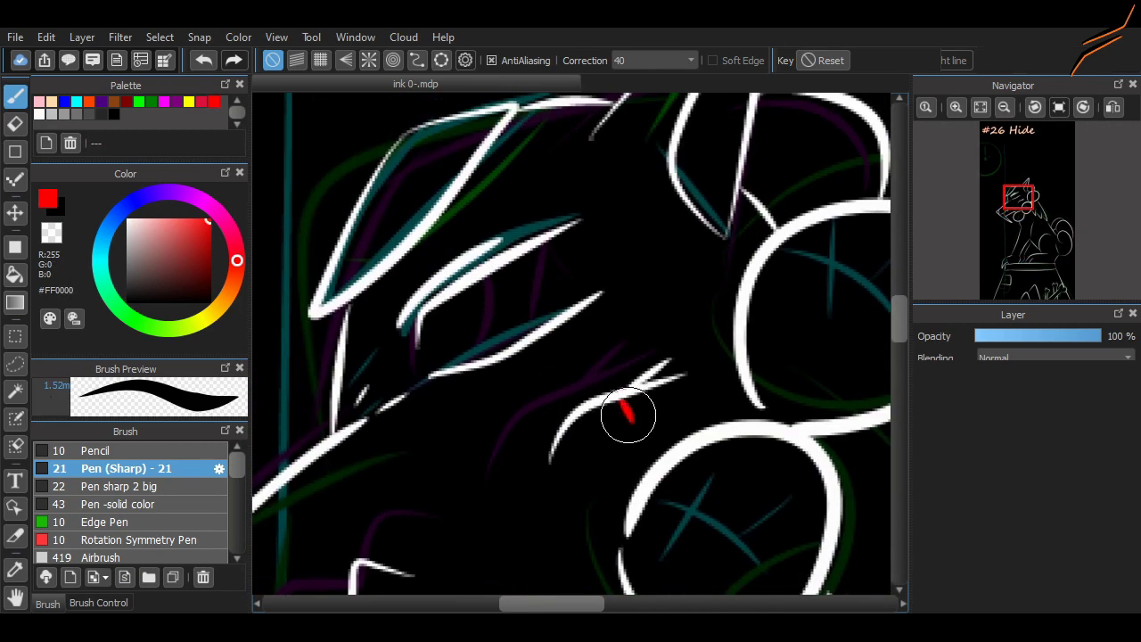
{"action": "left_click_drag", "start_coordinate": [606, 430], "coordinate": [608, 432]}
- Draw a long and a shorter red scar line running vertically across the eye
{"action": "left_click_drag", "start_coordinate": [473, 258], "coordinate": [517, 381]}
{"action": "key", "text": "ctrl+z"}
{"action": "left_click_drag", "start_coordinate": [495, 192], "coordinate": [526, 332]}
{"action": "key", "text": "ctrl+z"}
{"action": "left_click_drag", "start_coordinate": [510, 280], "coordinate": [523, 369]}
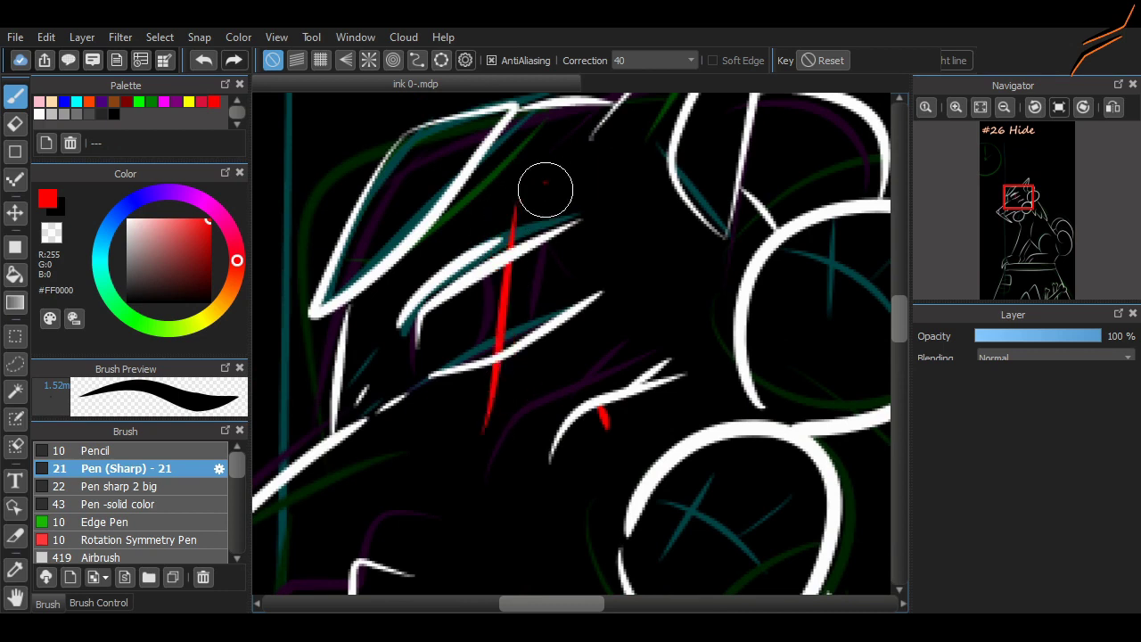
{"action": "key", "text": "ctrl+z"}
{"action": "left_click_drag", "start_coordinate": [509, 160], "coordinate": [477, 437]}
{"action": "left_click_drag", "start_coordinate": [546, 187], "coordinate": [536, 368]}
- Erase the red scar lines between the two eye lines and draw a slanted red slit pupil there
{"action": "key", "text": "e"}
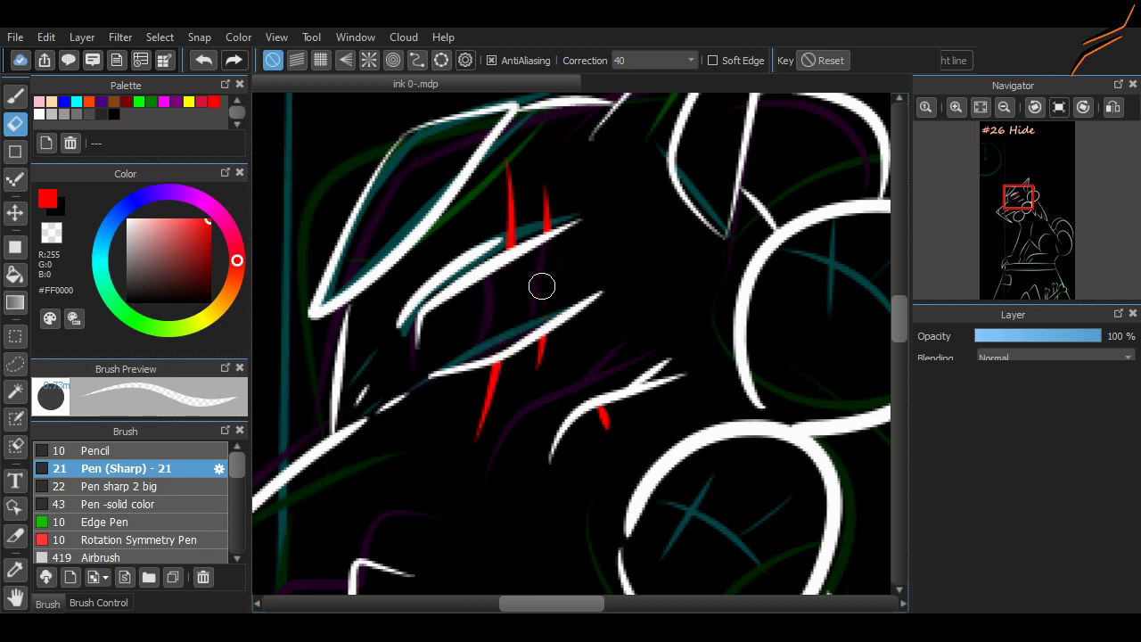
{"action": "key", "text": "b"}
{"action": "left_click_drag", "start_coordinate": [493, 272], "coordinate": [532, 337]}
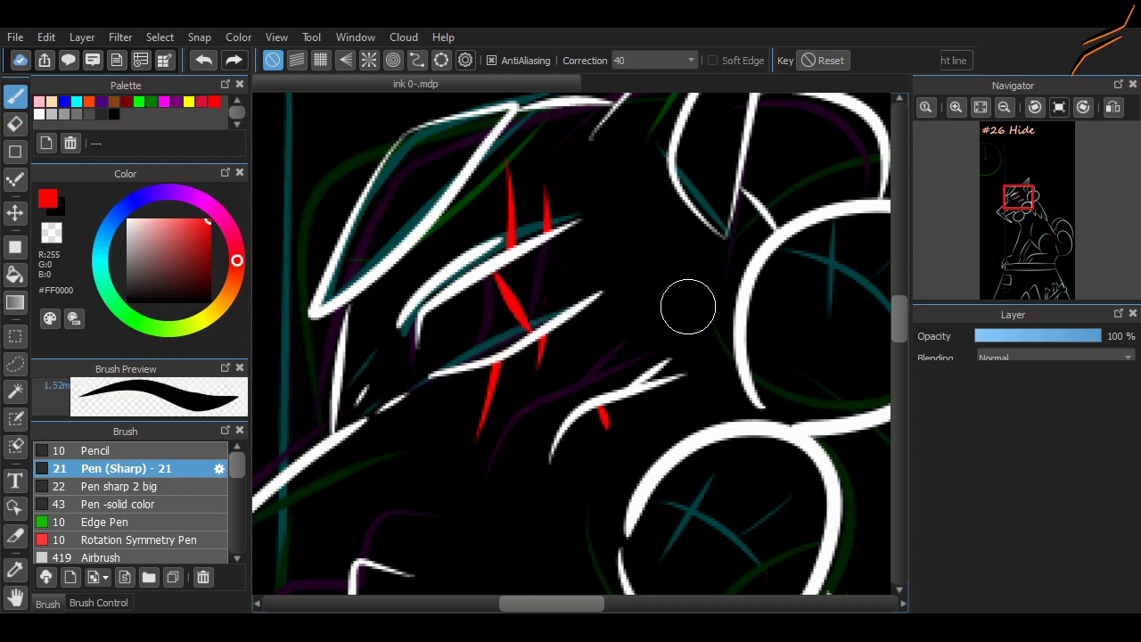
- Draw red cracks on the lowest neck bead: a curved stroke, a crossing stroke and a short dash beside them
{"action": "scroll", "coordinate": [687, 307], "scroll_direction": "down", "scroll_amount": 3}
{"action": "left_click", "coordinate": [38, 114]}
{"action": "scroll", "coordinate": [570, 343], "scroll_direction": "up", "scroll_amount": 2}
{"action": "scroll", "coordinate": [571, 343], "scroll_direction": "down", "scroll_amount": 1}
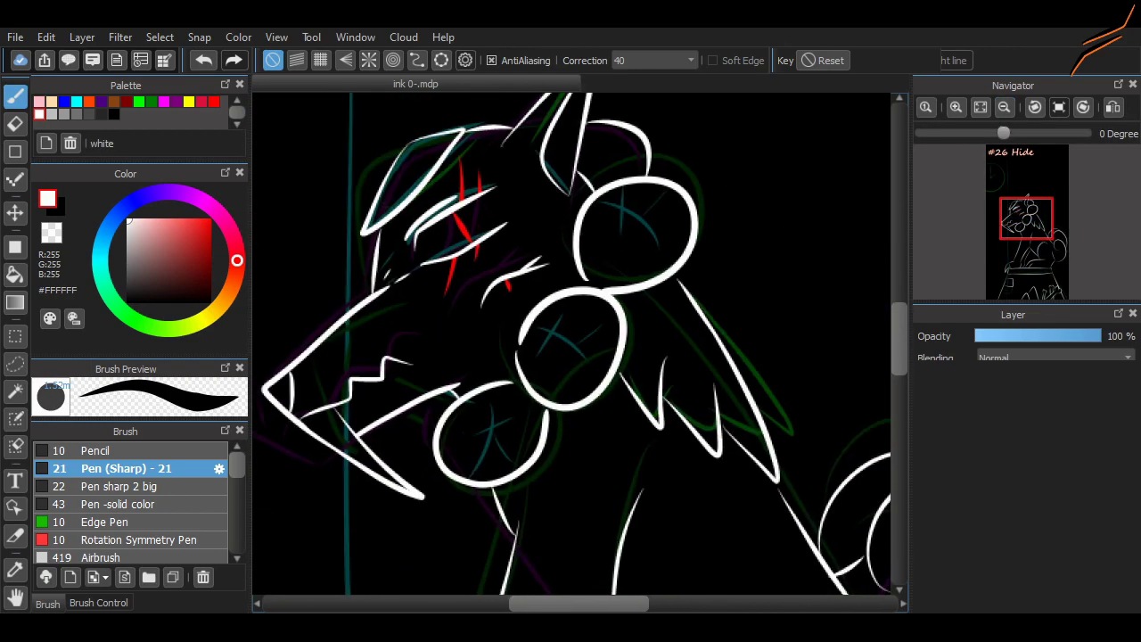
{"action": "scroll", "coordinate": [571, 344], "scroll_direction": "up", "scroll_amount": 2}
{"action": "left_click", "coordinate": [397, 232], "text": "alt"}
{"action": "scroll", "coordinate": [570, 343], "scroll_direction": "up", "scroll_amount": 1}
{"action": "left_click_drag", "start_coordinate": [470, 446], "coordinate": [496, 510]}
{"action": "left_click_drag", "start_coordinate": [539, 486], "coordinate": [520, 481]}
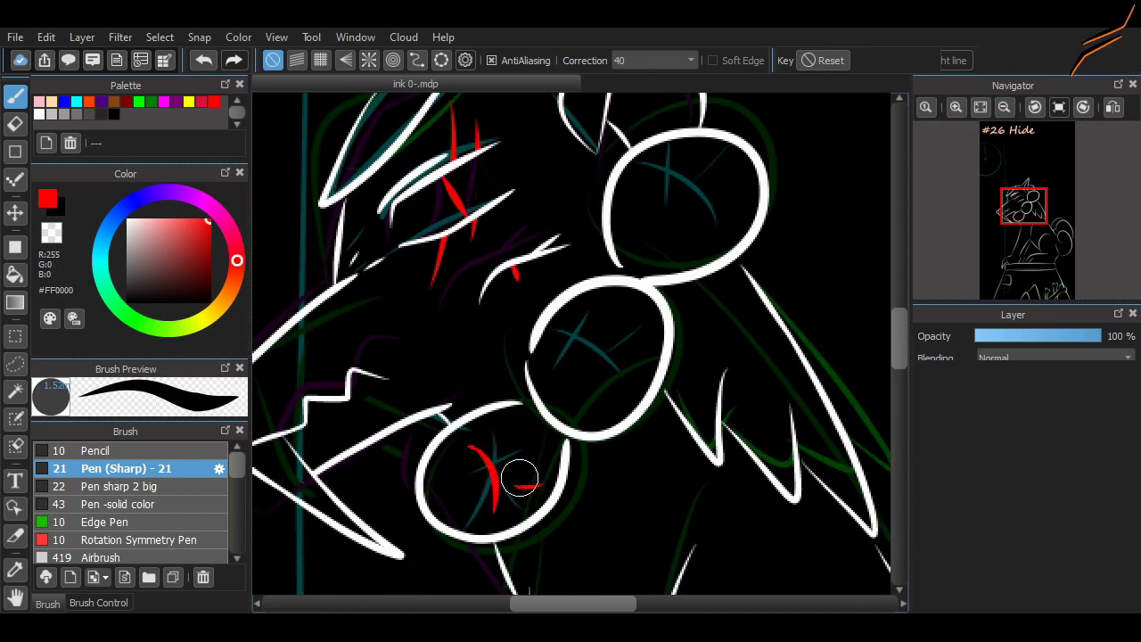
- Draw a red curve with short dashes on the middle neck bead and crossing red curves on the large bead above
{"action": "left_click_drag", "start_coordinate": [563, 339], "coordinate": [616, 393]}
{"action": "mouse_move", "coordinate": [600, 321]}
{"action": "left_mouse_down"}
{"action": "mouse_move", "coordinate": [579, 378]}
{"action": "mouse_move", "coordinate": [644, 339]}
{"action": "left_mouse_up"}
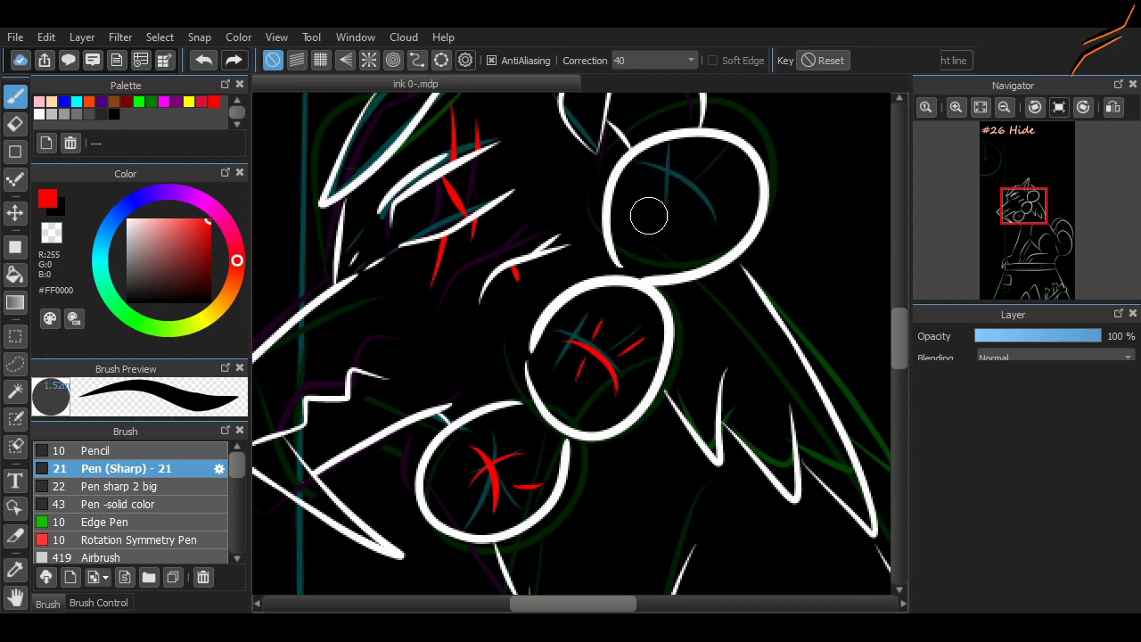
{"action": "mouse_move", "coordinate": [695, 171]}
{"action": "left_mouse_down"}
{"action": "mouse_move", "coordinate": [659, 234]}
{"action": "mouse_move", "coordinate": [735, 225]}
{"action": "left_mouse_up"}
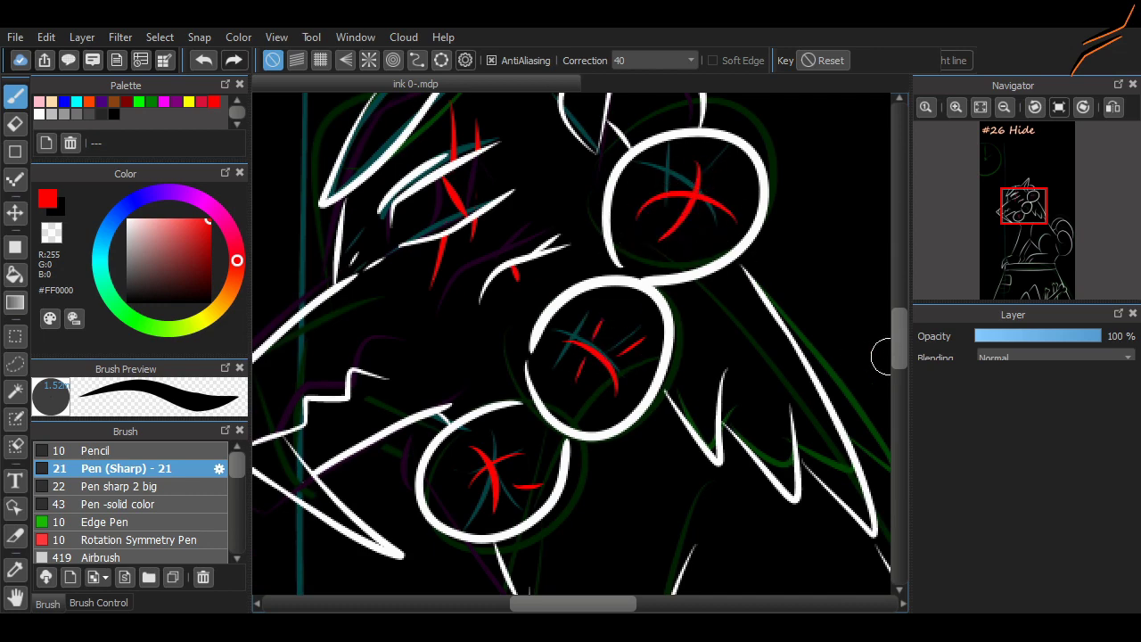
- Draw three short red strokes on the partly hidden bead behind the ear
{"action": "scroll", "coordinate": [659, 267], "scroll_direction": "up", "scroll_amount": 2}
{"action": "mouse_move", "coordinate": [643, 270]}
{"action": "left_mouse_down"}
{"action": "mouse_move", "coordinate": [677, 307]}
{"action": "mouse_move", "coordinate": [700, 284]}
{"action": "left_mouse_up"}
{"action": "key", "text": "ctrl+z"}
{"action": "key", "text": "ctrl+z"}
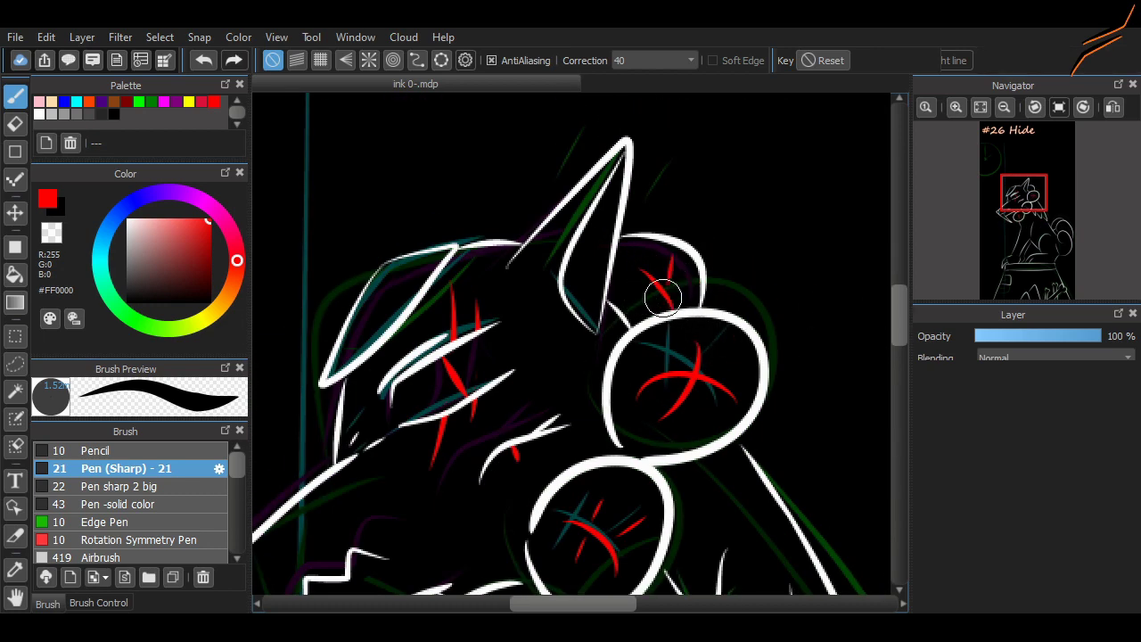
{"action": "left_click_drag", "start_coordinate": [667, 247], "coordinate": [644, 299]}
- Add red marks on the front paw's claw and a red stroke at the pointed shapes at the drawing's base
{"action": "scroll", "coordinate": [880, 277], "scroll_direction": "down", "scroll_amount": 3}
{"action": "scroll", "coordinate": [805, 448], "scroll_direction": "down", "scroll_amount": 3}
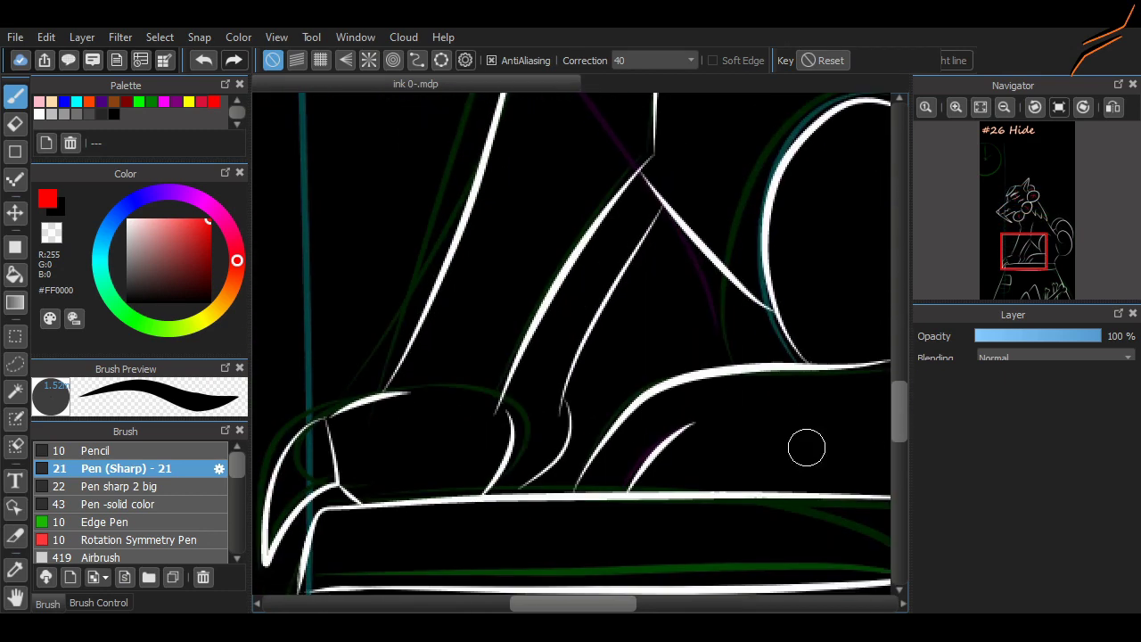
{"action": "scroll", "coordinate": [429, 518], "scroll_direction": "left", "scroll_amount": 1}
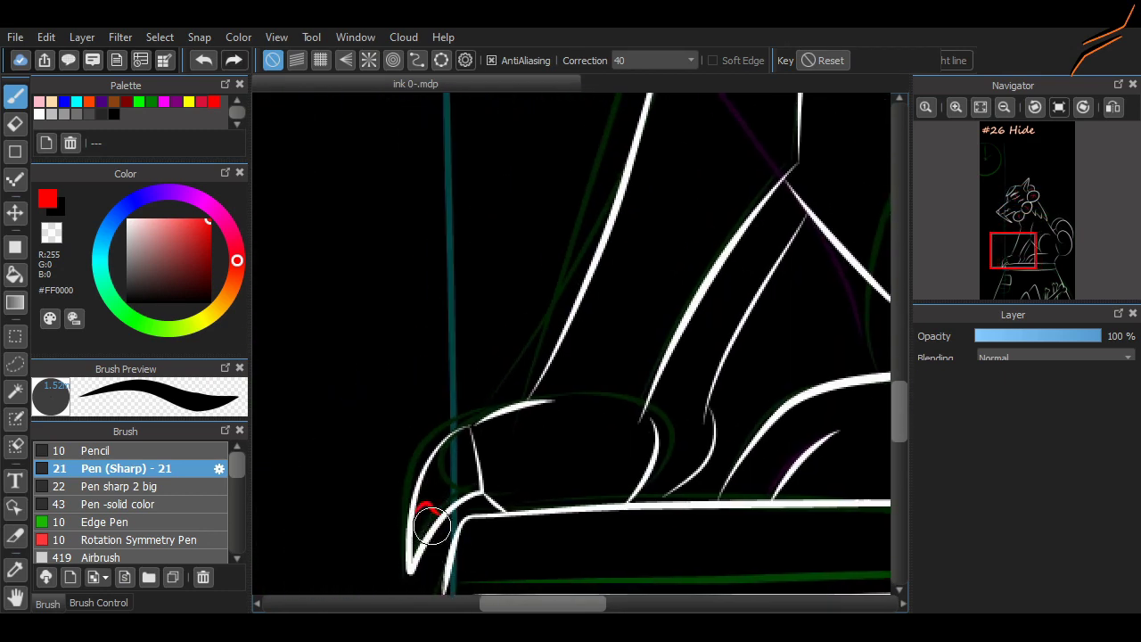
{"action": "scroll", "coordinate": [420, 411], "scroll_direction": "down", "scroll_amount": 3}
{"action": "scroll", "coordinate": [420, 294], "scroll_direction": "down", "scroll_amount": 5}
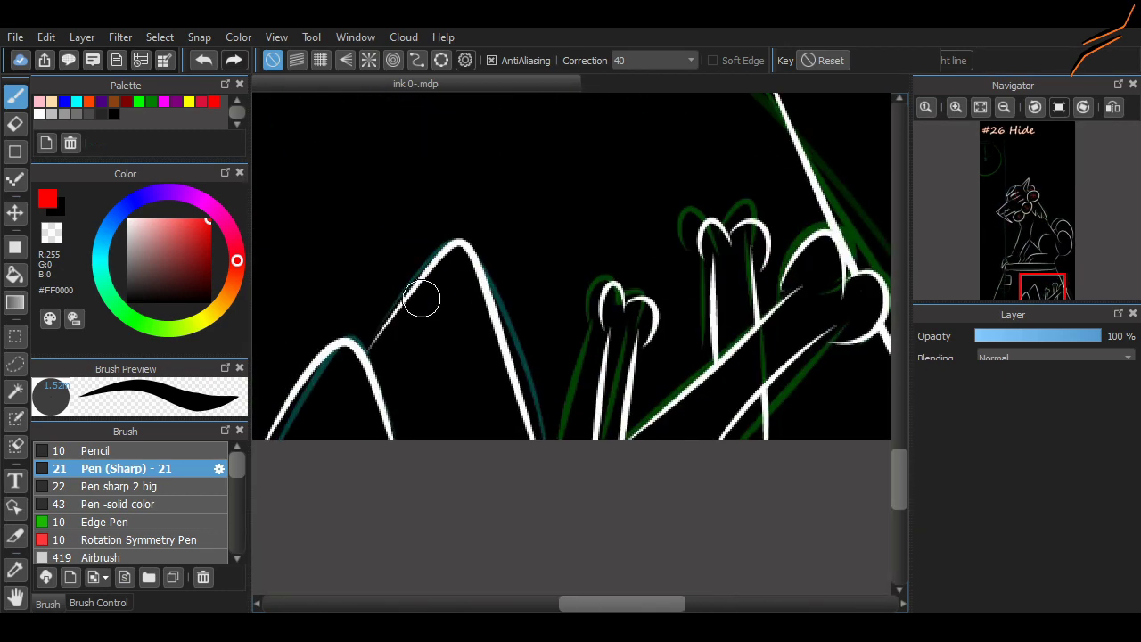
{"action": "mouse_move", "coordinate": [517, 403]}
{"action": "left_mouse_down"}
{"action": "mouse_move", "coordinate": [419, 324]}
{"action": "mouse_move", "coordinate": [409, 290]}
{"action": "left_mouse_up"}
- Return to the head and switch the drawing colour to white
{"action": "scroll", "coordinate": [409, 291], "scroll_direction": "up", "scroll_amount": 10}
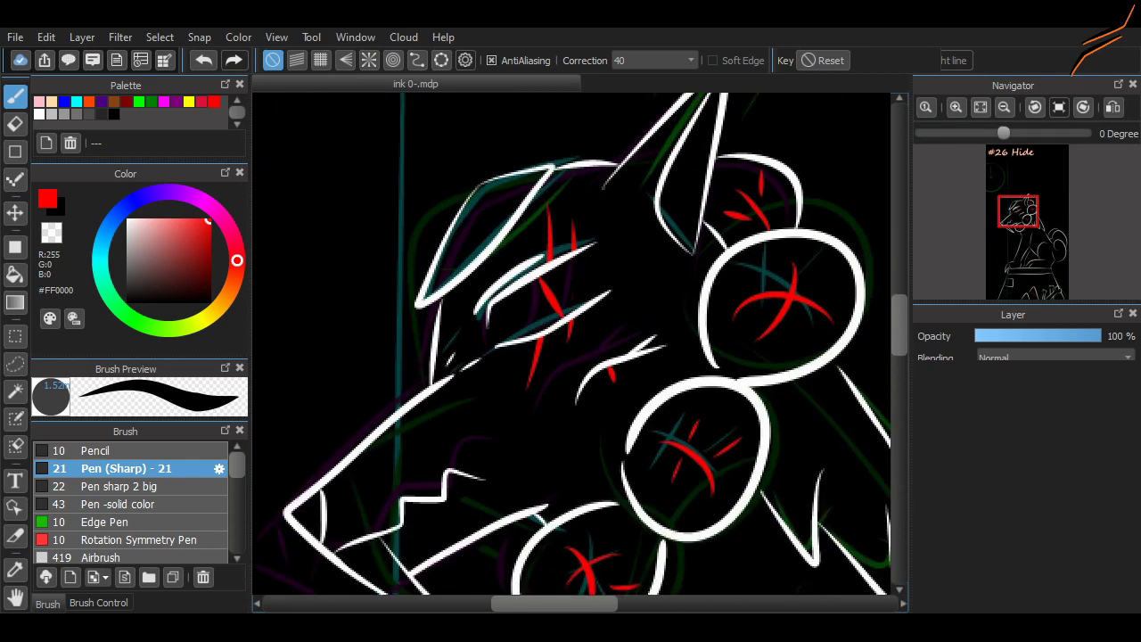
{"action": "left_click", "coordinate": [39, 100]}
{"action": "left_click_drag", "start_coordinate": [488, 308], "coordinate": [500, 374]}
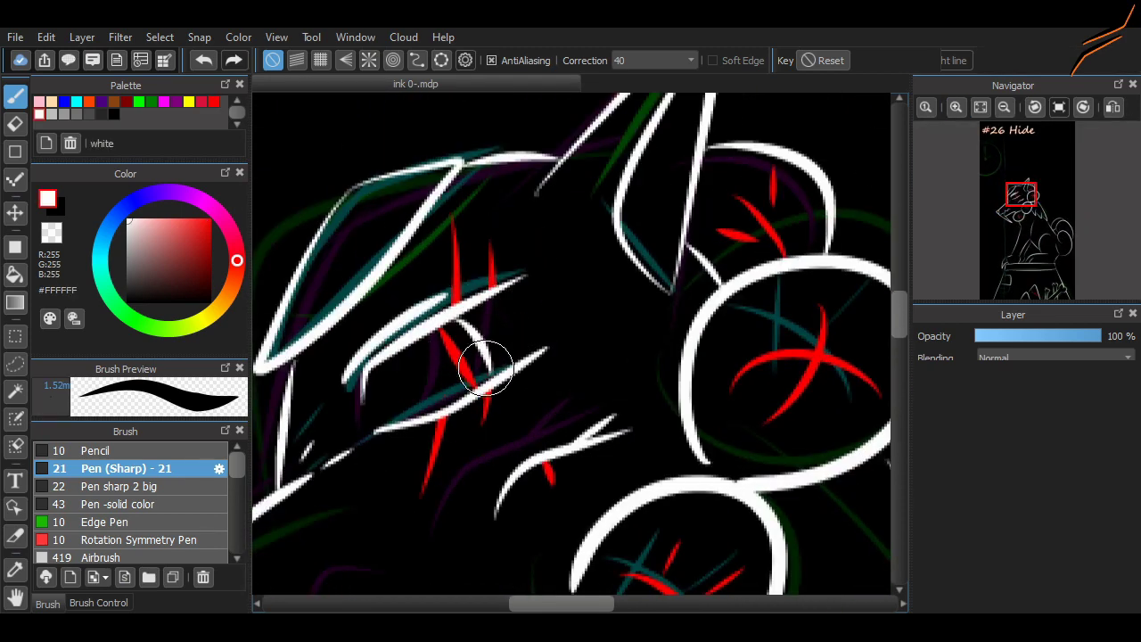
{"action": "left_click_drag", "start_coordinate": [441, 314], "coordinate": [421, 397]}
{"action": "left_click", "coordinate": [458, 331]}
{"action": "key", "text": "ctrl+z"}
{"action": "key", "text": "ctrl+z"}
{"action": "key", "text": "ctrl+z"}
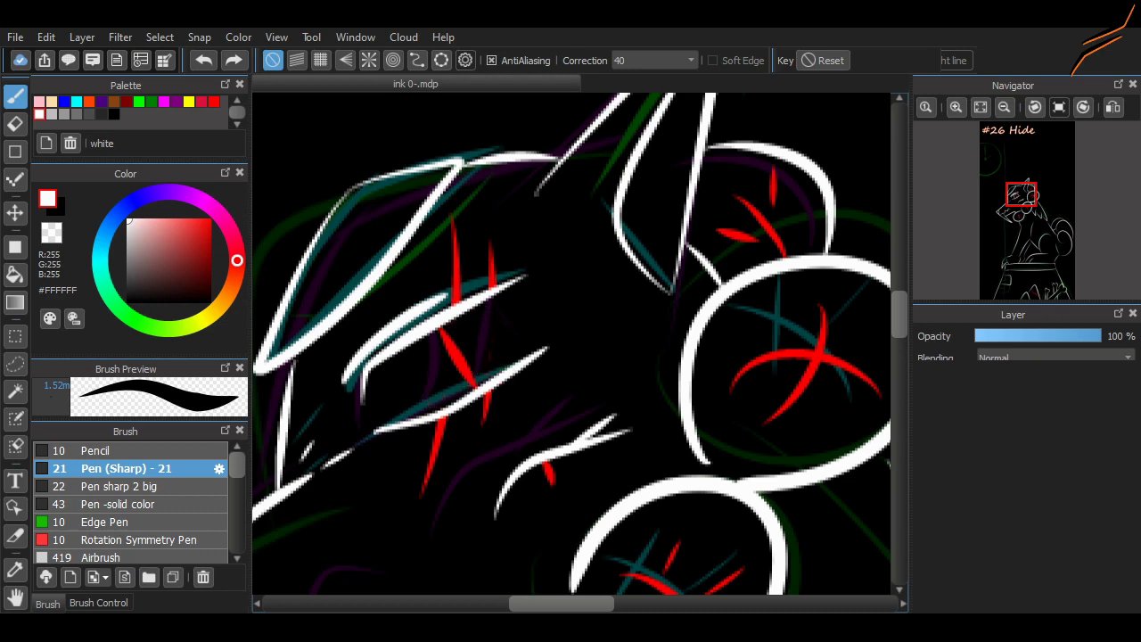
{"action": "key", "text": "ctrl+z"}
- Ink short white tick lines off the inner edge of the brow shape and off the snout's upper line
{"action": "mouse_move", "coordinate": [460, 164]}
{"action": "left_mouse_down"}
{"action": "mouse_move", "coordinate": [448, 166]}
{"action": "mouse_move", "coordinate": [461, 229]}
{"action": "mouse_move", "coordinate": [393, 263]}
{"action": "left_mouse_up"}
{"action": "key", "text": "ctrl+z"}
{"action": "scroll", "coordinate": [331, 318], "scroll_direction": "down", "scroll_amount": 3}
{"action": "scroll", "coordinate": [595, 406], "scroll_direction": "up", "scroll_amount": 5}
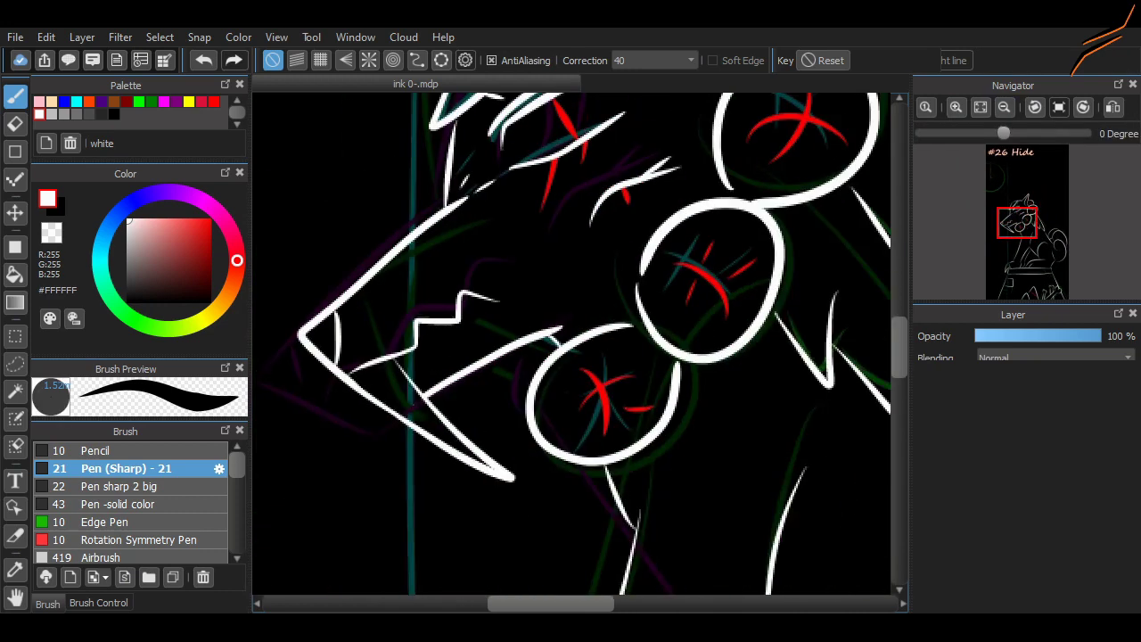
{"action": "key", "text": "ctrl+z"}
{"action": "left_click_drag", "start_coordinate": [580, 382], "coordinate": [677, 375]}
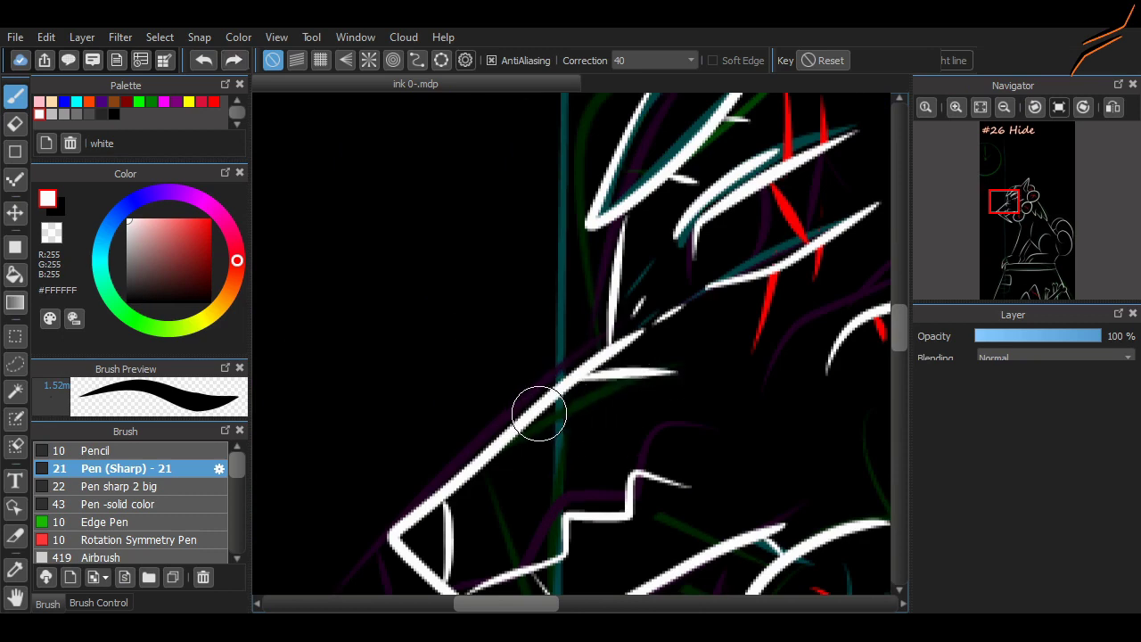
{"action": "left_click_drag", "start_coordinate": [524, 433], "coordinate": [535, 472]}
{"action": "key", "text": "ctrl+z"}
- Ink two parallel slanted scratches on the chest and a third line crossing them
{"action": "scroll", "coordinate": [446, 338], "scroll_direction": "down", "scroll_amount": 3}
{"action": "scroll", "coordinate": [446, 339], "scroll_direction": "down", "scroll_amount": 2}
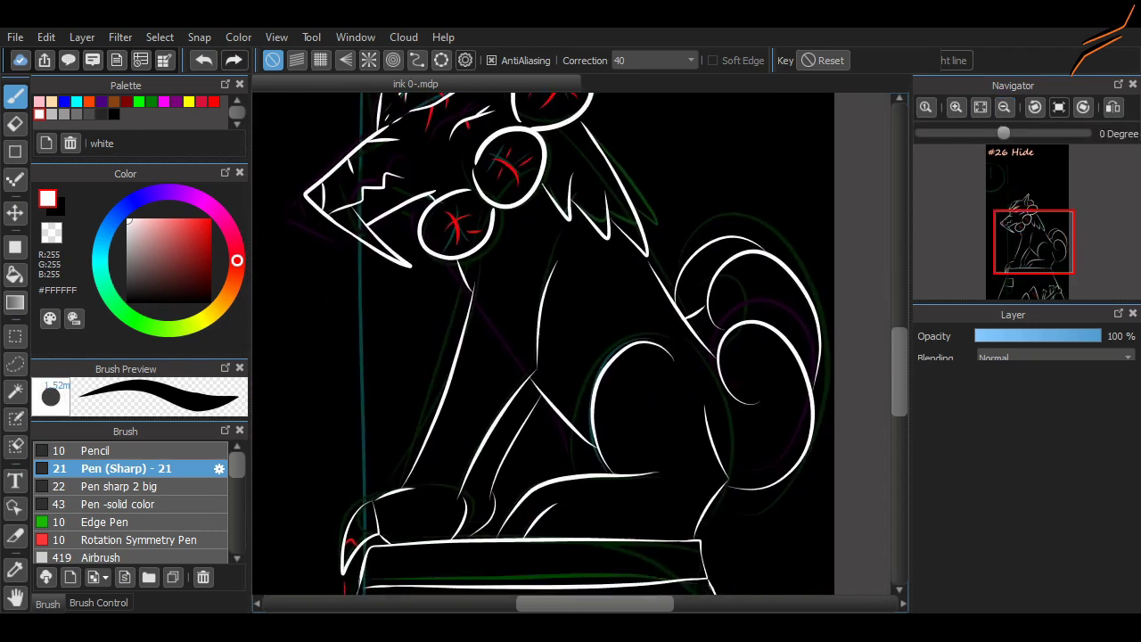
{"action": "scroll", "coordinate": [440, 288], "scroll_direction": "up", "scroll_amount": 5}
{"action": "left_click_drag", "start_coordinate": [443, 203], "coordinate": [398, 343]}
{"action": "left_click_drag", "start_coordinate": [451, 284], "coordinate": [407, 390]}
{"action": "left_click_drag", "start_coordinate": [424, 229], "coordinate": [432, 281]}
{"action": "key", "text": "ctrl+z"}
{"action": "left_click_drag", "start_coordinate": [414, 243], "coordinate": [437, 343]}
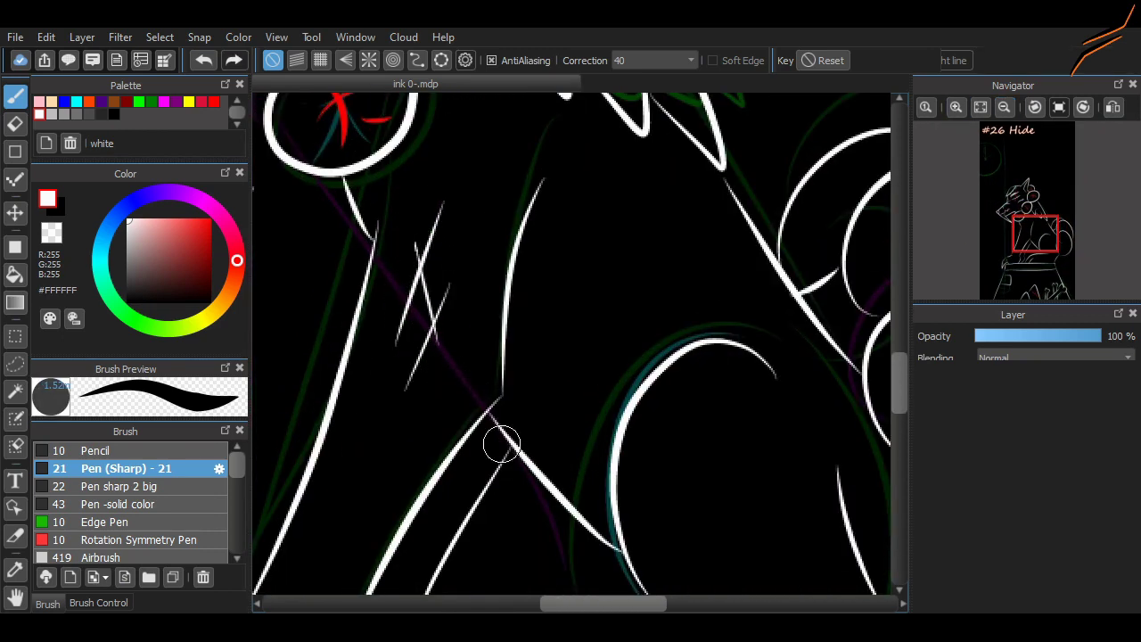
- Ink a curved scratch on the hind thigh with a short line crossing it
{"action": "scroll", "coordinate": [823, 394], "scroll_direction": "down", "scroll_amount": 3}
{"action": "left_click_drag", "start_coordinate": [711, 239], "coordinate": [747, 371]}
{"action": "key", "text": "ctrl+z"}
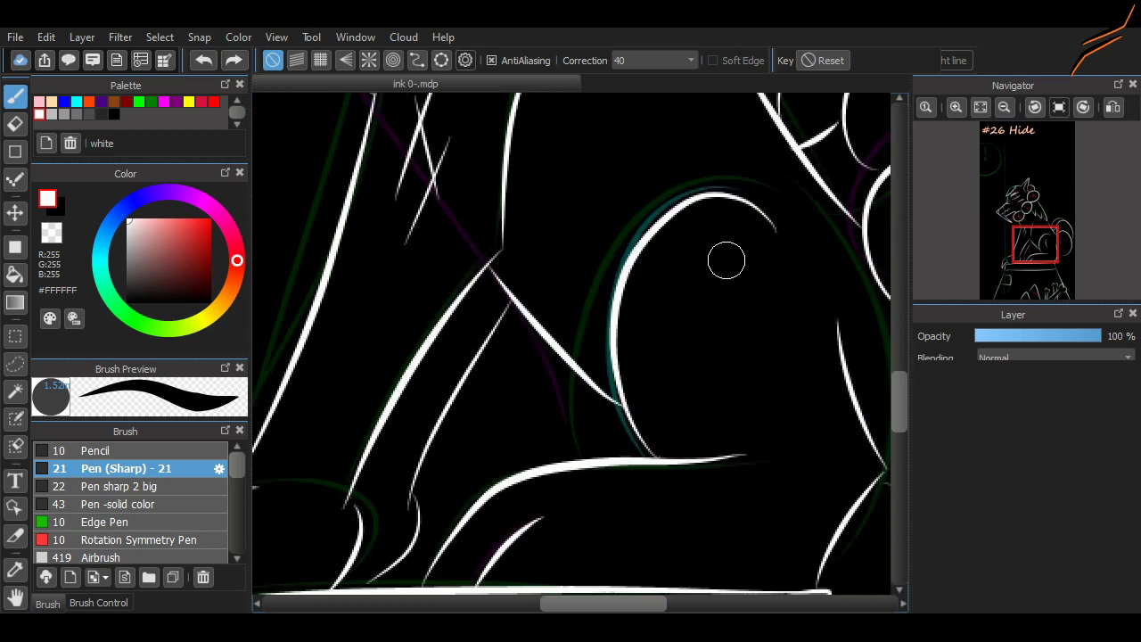
{"action": "left_click_drag", "start_coordinate": [738, 252], "coordinate": [799, 392]}
{"action": "key", "text": "ctrl+z"}
{"action": "left_click_drag", "start_coordinate": [731, 266], "coordinate": [785, 380]}
{"action": "key", "text": "ctrl+z"}
{"action": "left_click_drag", "start_coordinate": [706, 246], "coordinate": [709, 308]}
{"action": "left_click_drag", "start_coordinate": [700, 284], "coordinate": [739, 321]}
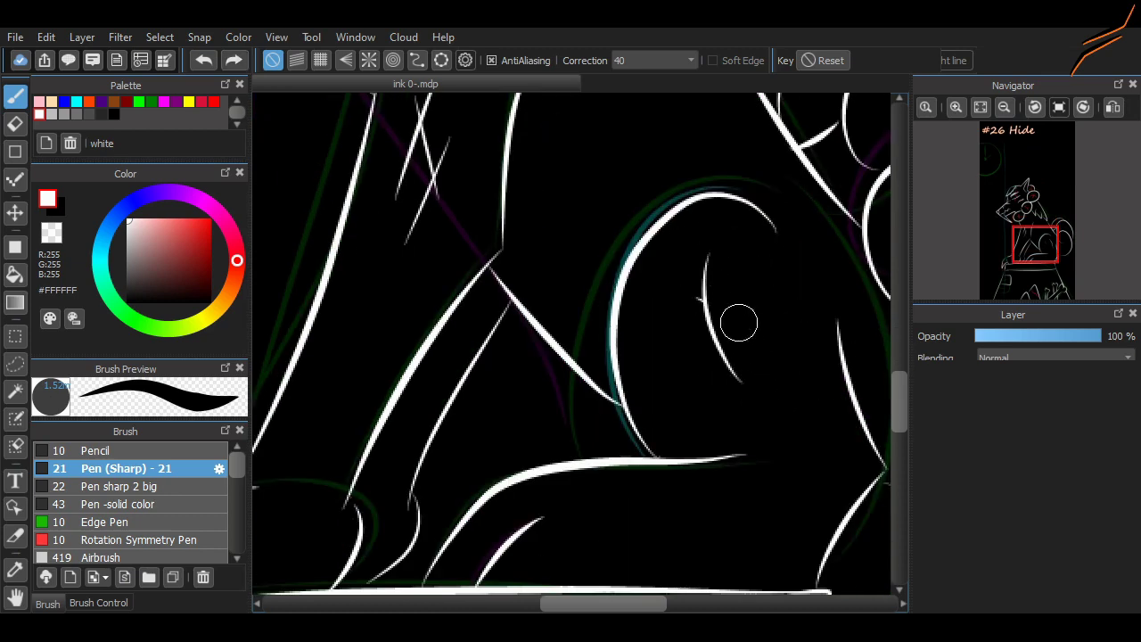
- Pick the scar's red again and ink a short curved line inside the eye behind the pupil
{"action": "scroll", "coordinate": [739, 321], "scroll_direction": "up", "scroll_amount": 5}
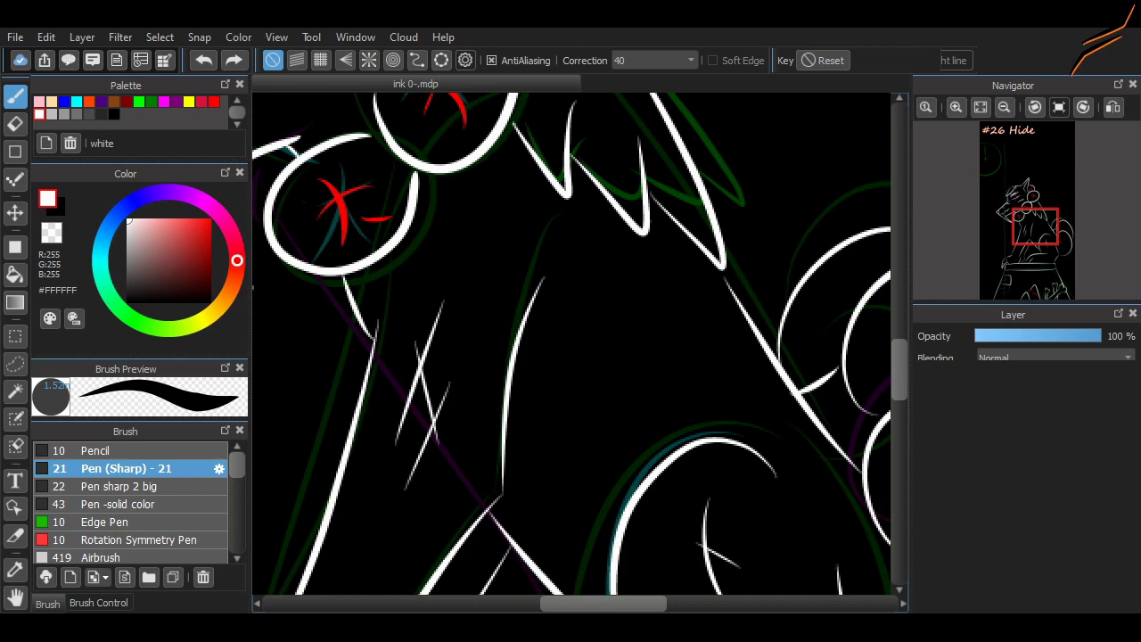
{"action": "scroll", "coordinate": [507, 365], "scroll_direction": "down", "scroll_amount": 5}
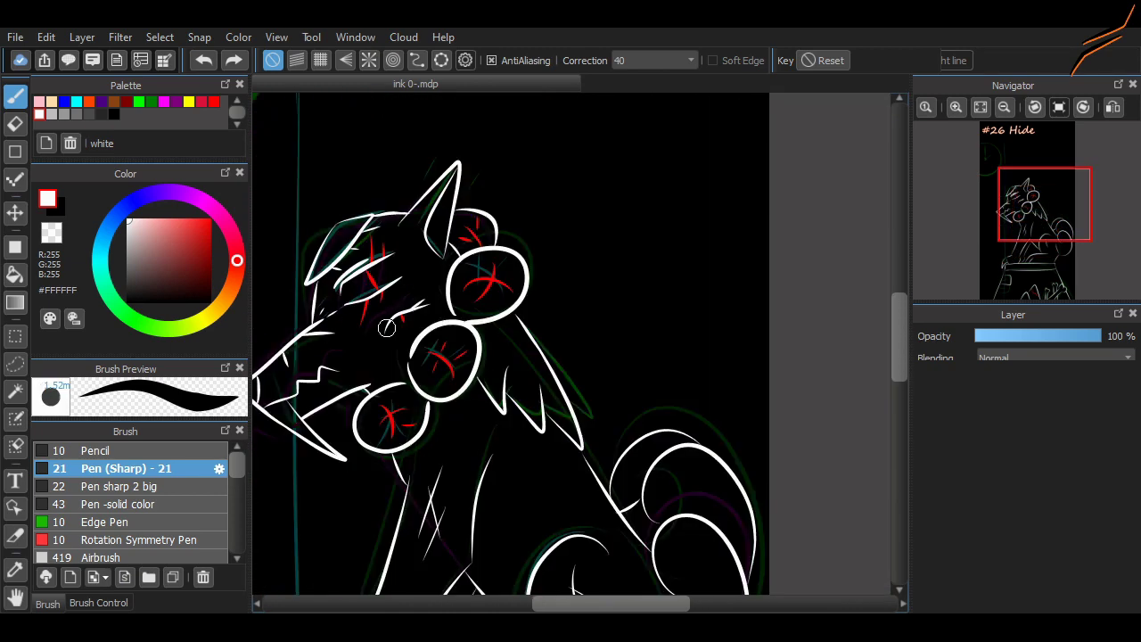
{"action": "scroll", "coordinate": [488, 247], "scroll_direction": "up", "scroll_amount": 5}
{"action": "left_click", "coordinate": [425, 269], "text": "alt"}
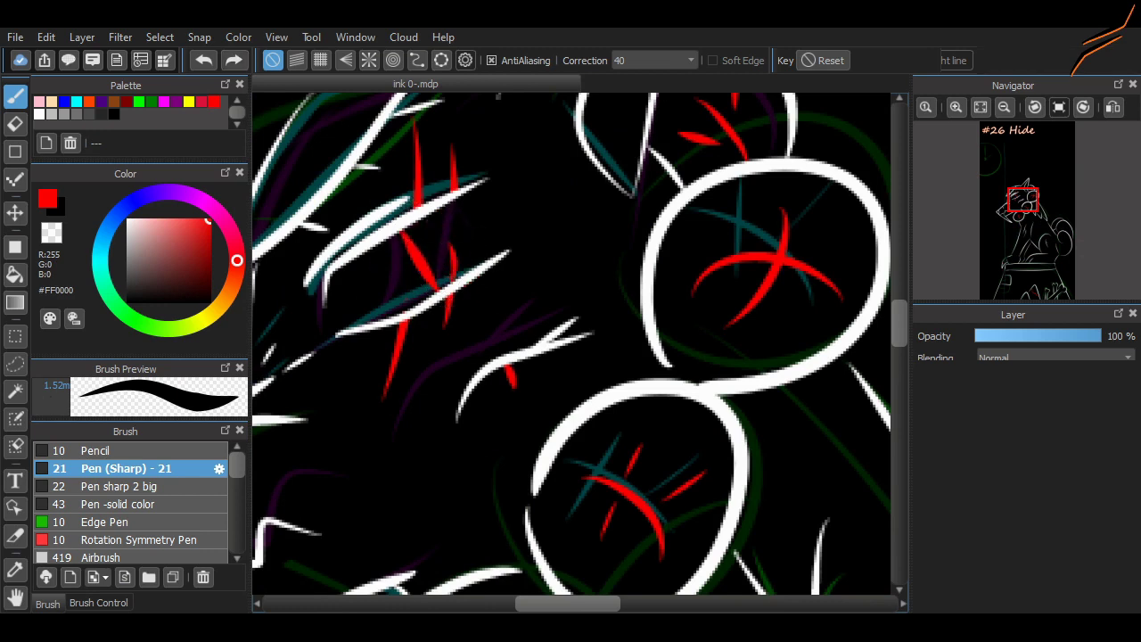
- Pick white from the eye's line work as the ink colour
{"action": "left_click", "coordinate": [438, 214], "text": "alt"}
{"action": "key", "text": "q"}
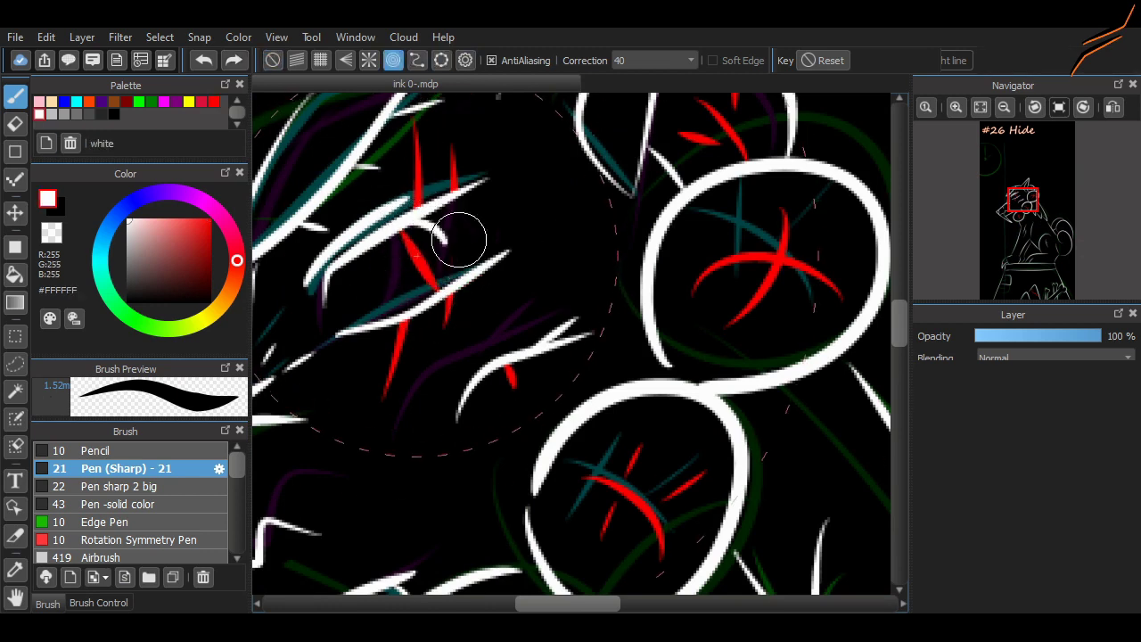
{"action": "key", "text": "period"}
{"action": "mouse_move", "coordinate": [426, 225]}
{"action": "left_mouse_down"}
{"action": "mouse_move", "coordinate": [466, 279]}
{"action": "mouse_move", "coordinate": [480, 263]}
{"action": "mouse_move", "coordinate": [462, 259]}
{"action": "mouse_move", "coordinate": [477, 268]}
{"action": "mouse_move", "coordinate": [388, 303]}
{"action": "mouse_move", "coordinate": [387, 314]}
{"action": "mouse_move", "coordinate": [322, 293]}
{"action": "mouse_move", "coordinate": [381, 317]}
{"action": "left_mouse_up"}
{"action": "key", "text": "comma"}
{"action": "key", "text": "comma"}
{"action": "key", "text": "ctrl+z"}
{"action": "key", "text": "ctrl+y"}
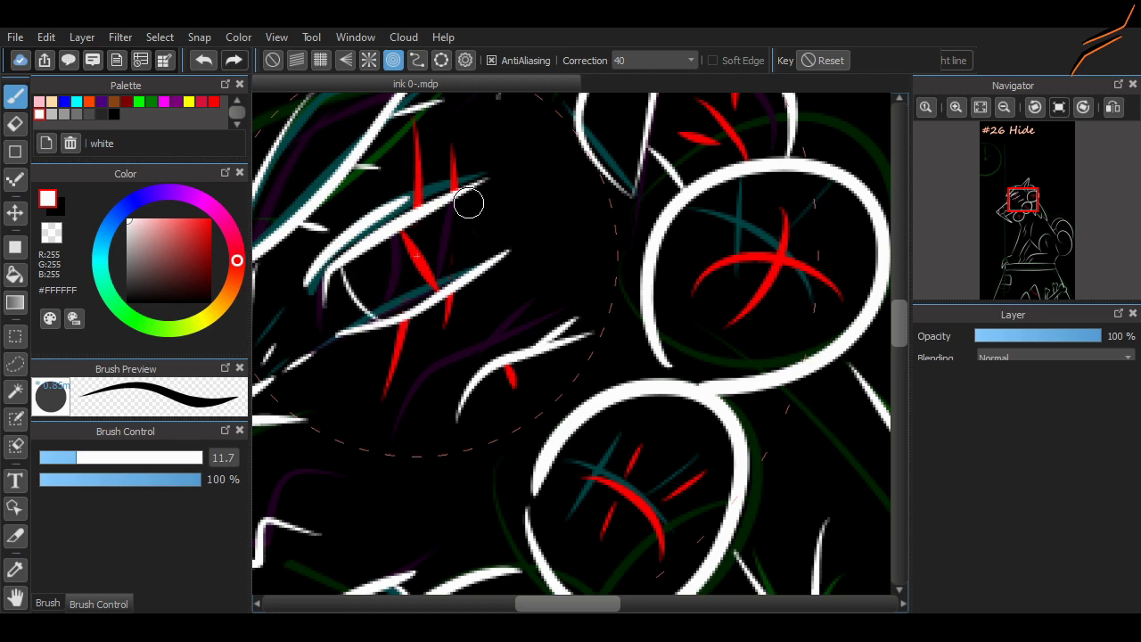
{"action": "key", "text": "ctrl+z"}
- Turn snapping off and ink the two curved sides of the iris in white around the red pupil
{"action": "left_click", "coordinate": [273, 60]}
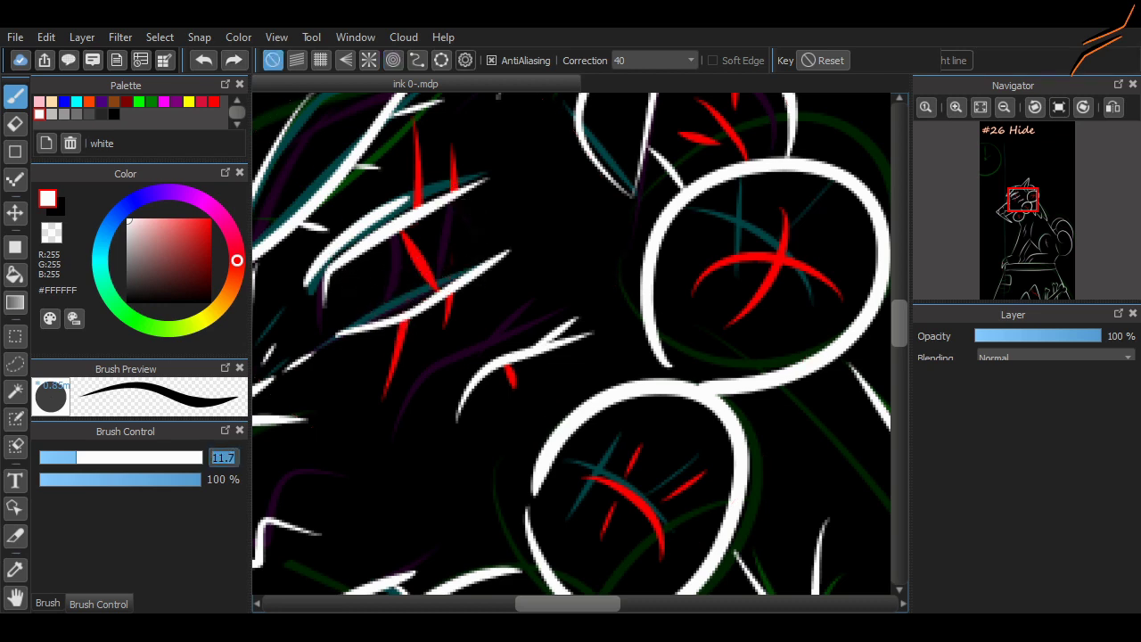
{"action": "key", "text": "comma"}
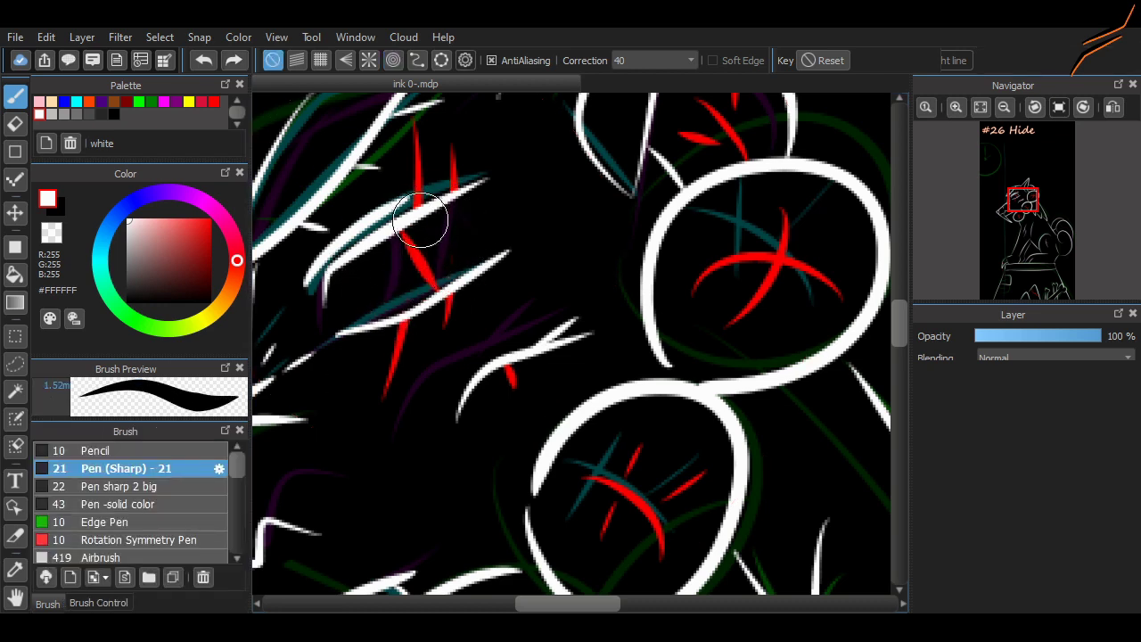
{"action": "mouse_move", "coordinate": [419, 218]}
{"action": "left_mouse_down"}
{"action": "mouse_move", "coordinate": [453, 255]}
{"action": "mouse_move", "coordinate": [413, 306]}
{"action": "mouse_move", "coordinate": [378, 255]}
{"action": "mouse_move", "coordinate": [406, 225]}
{"action": "left_mouse_up"}
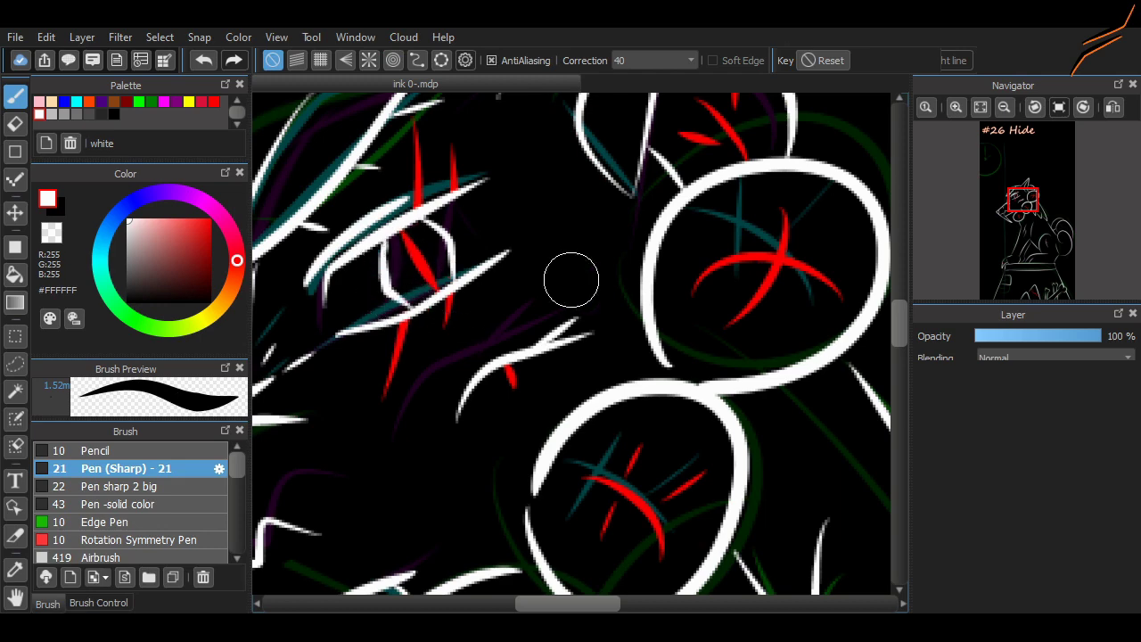
- Turn on the crisscross snap for ruling straight lines across the full canvas
{"action": "scroll", "coordinate": [571, 280], "scroll_direction": "down", "scroll_amount": 3}
{"action": "scroll", "coordinate": [823, 316], "scroll_direction": "down", "scroll_amount": 3}
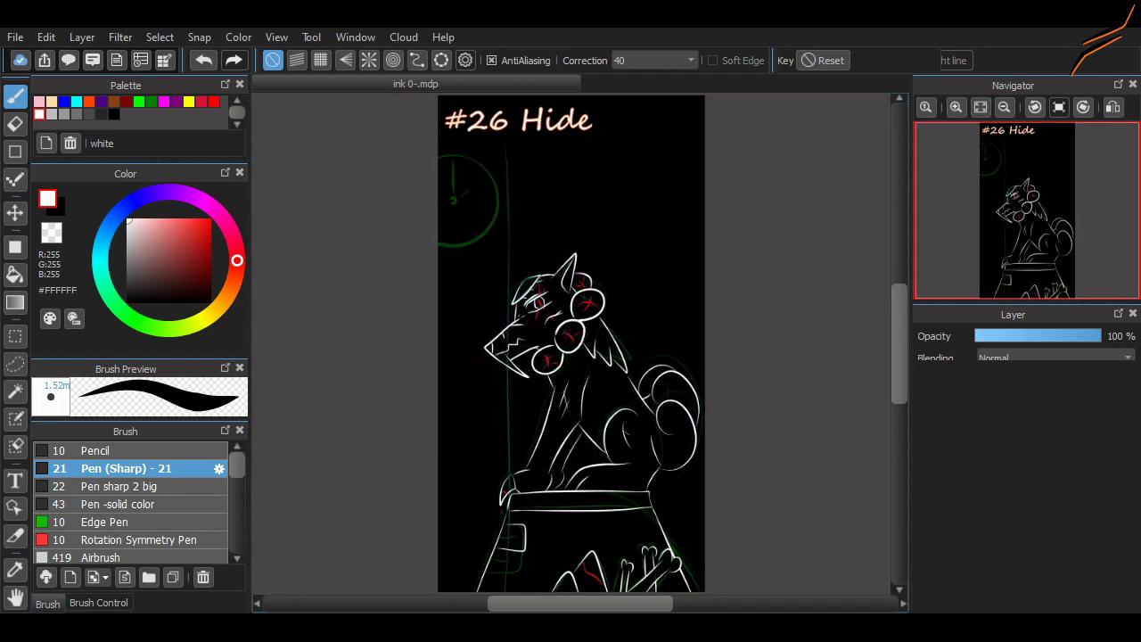
{"action": "left_click", "coordinate": [320, 60]}
{"action": "left_click", "coordinate": [123, 486]}
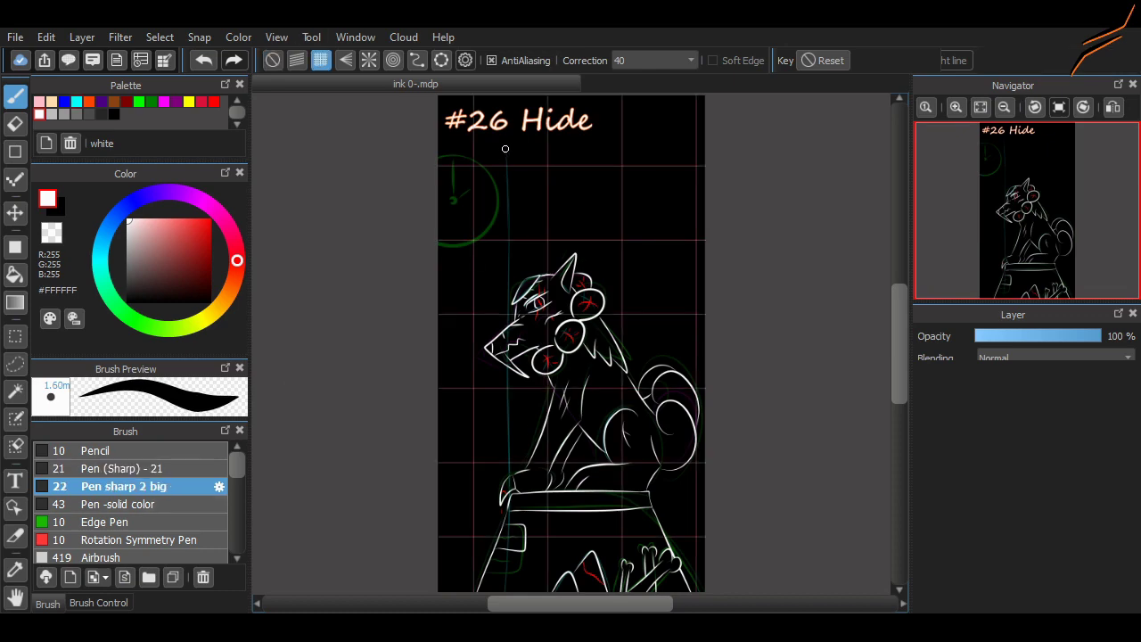
{"action": "mouse_move", "coordinate": [504, 148]}
{"action": "left_mouse_down"}
{"action": "mouse_move", "coordinate": [543, 470]}
{"action": "mouse_move", "coordinate": [509, 504]}
{"action": "left_mouse_up"}
{"action": "scroll", "coordinate": [289, 96], "scroll_direction": "up", "scroll_amount": 3}
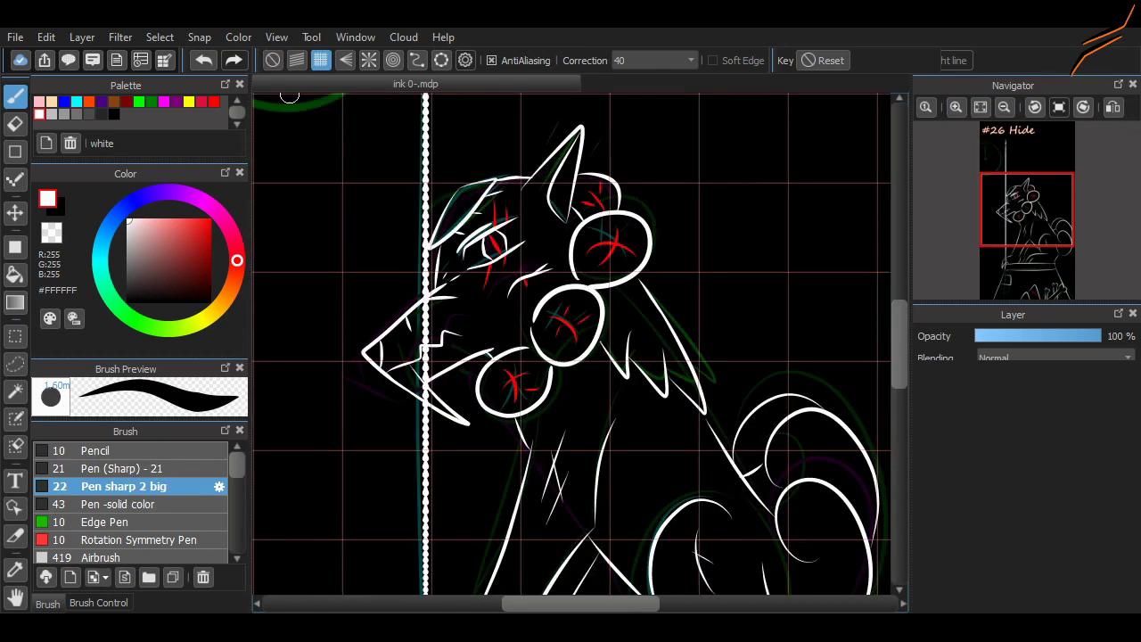
{"action": "scroll", "coordinate": [289, 95], "scroll_direction": "down", "scroll_amount": 2}
{"action": "left_click", "coordinate": [981, 106]}
{"action": "left_click", "coordinate": [981, 106]}
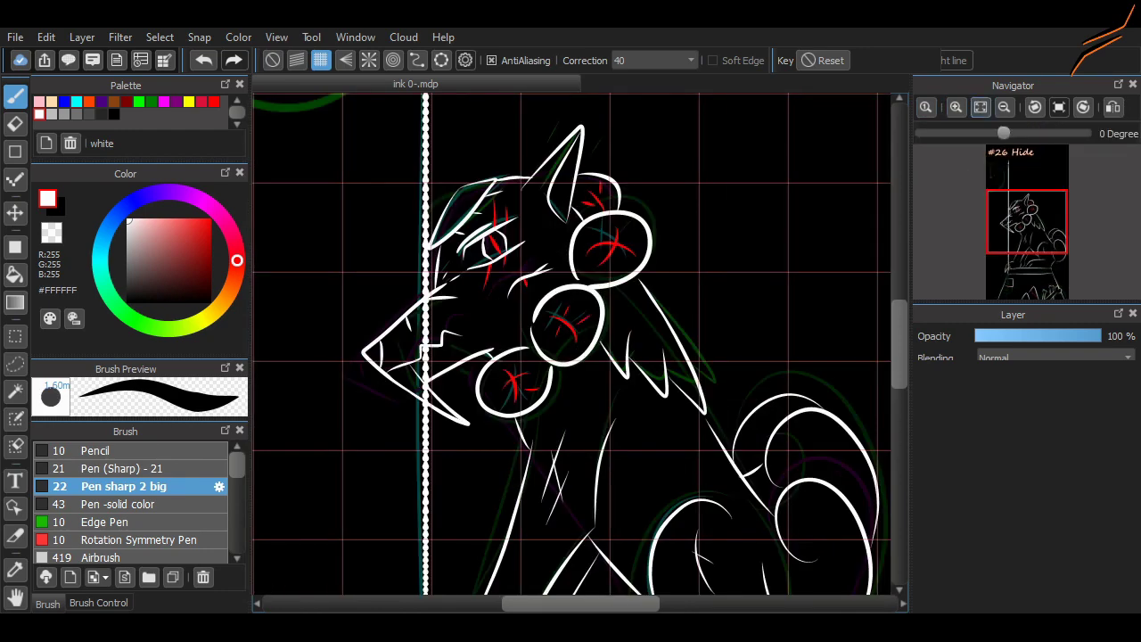
{"action": "left_click", "coordinate": [981, 106]}
{"action": "left_click", "coordinate": [123, 468]}
{"action": "key", "text": "ctrl+z"}
- Ink the straight vertical wall edge in white from below the title down to the paw, and turn snapping off
{"action": "mouse_move", "coordinate": [499, 530]}
{"action": "left_mouse_down"}
{"action": "mouse_move", "coordinate": [498, 102]}
{"action": "mouse_move", "coordinate": [491, 428]}
{"action": "left_mouse_up"}
{"action": "key", "text": "ctrl+z"}
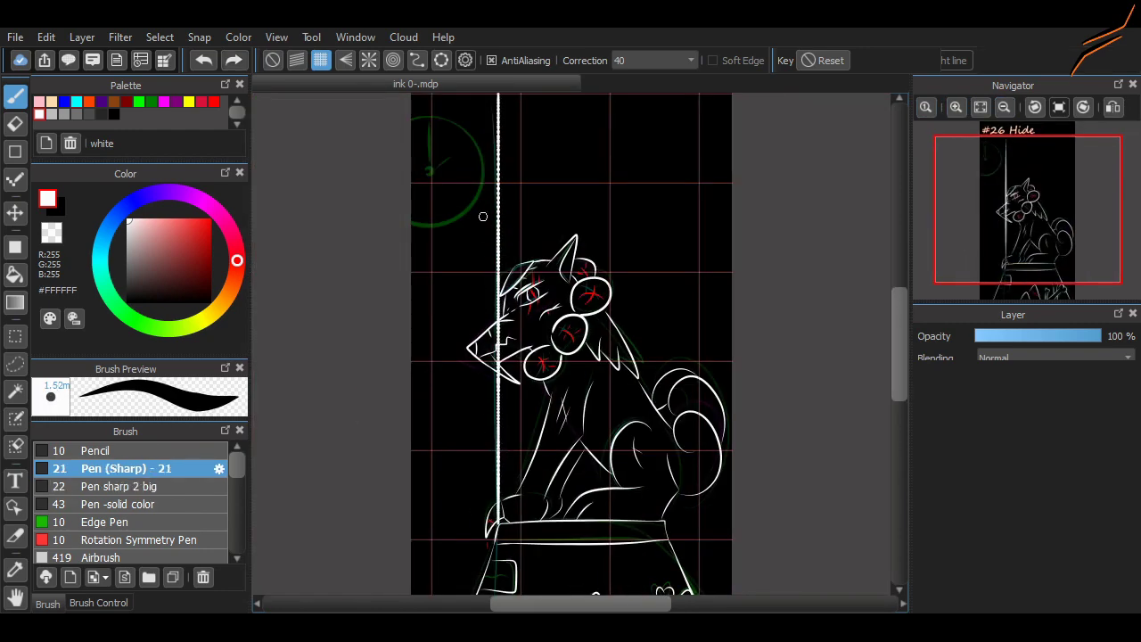
{"action": "scroll", "coordinate": [570, 357], "scroll_direction": "up", "scroll_amount": 2}
{"action": "scroll", "coordinate": [571, 356], "scroll_direction": "down", "scroll_amount": 1}
{"action": "left_click", "coordinate": [272, 59]}
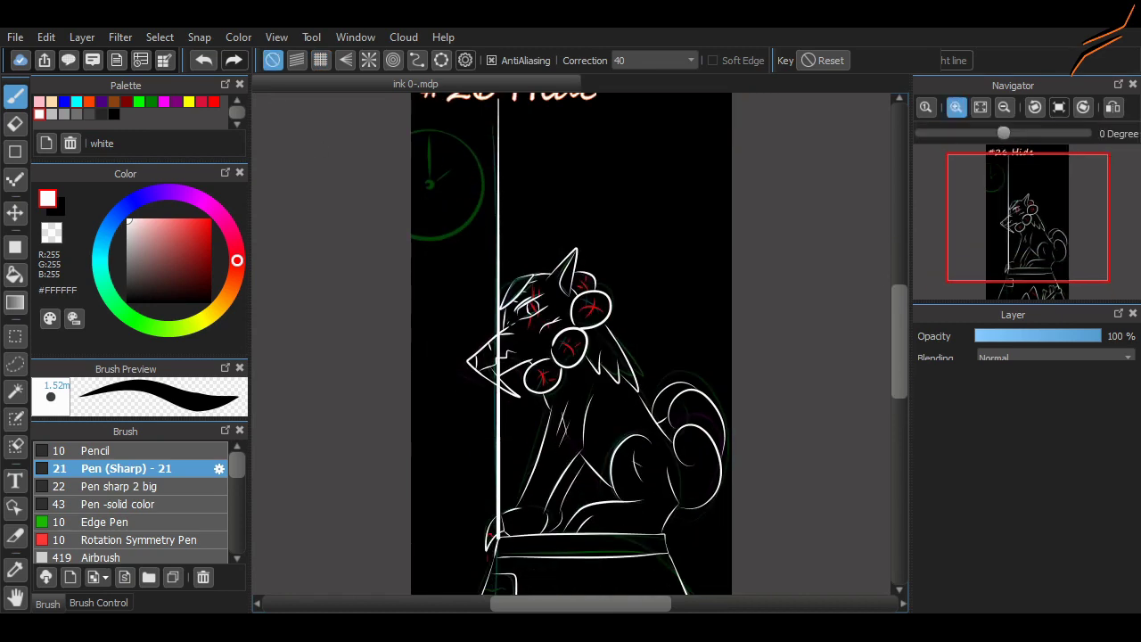
- Set the eraser size to 24 and erase the vertical line where it runs through the creature's muzzle
{"action": "scroll", "coordinate": [570, 343], "scroll_direction": "up", "scroll_amount": 3}
{"action": "key", "text": "e"}
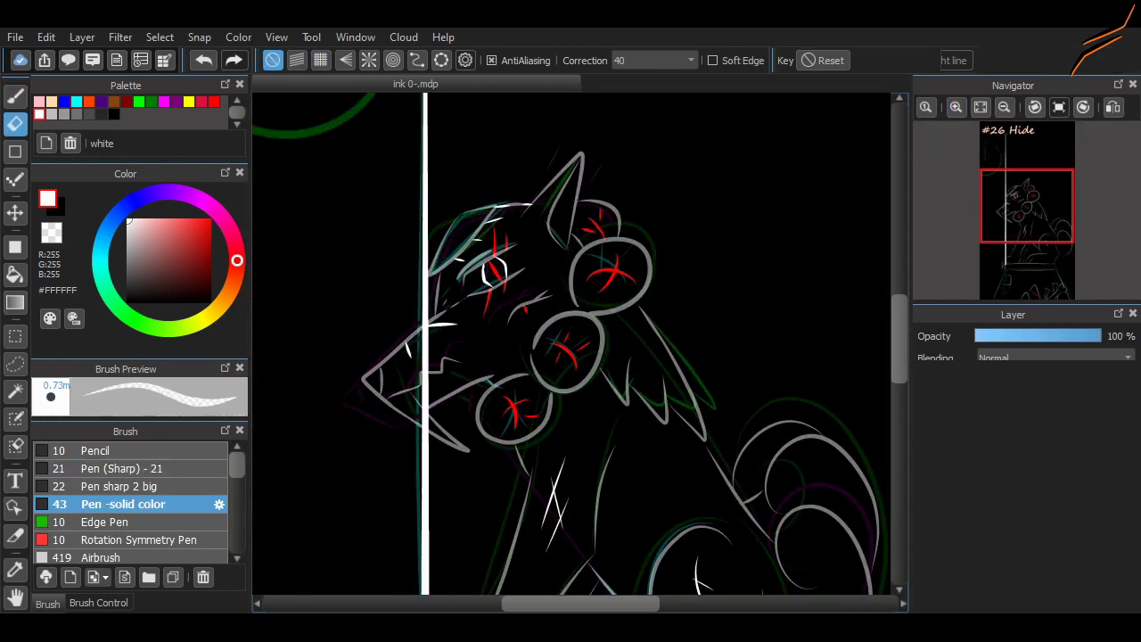
{"action": "left_click", "coordinate": [98, 603]}
{"action": "left_click", "coordinate": [121, 457]}
{"action": "scroll", "coordinate": [341, 335], "scroll_direction": "up", "scroll_amount": 2}
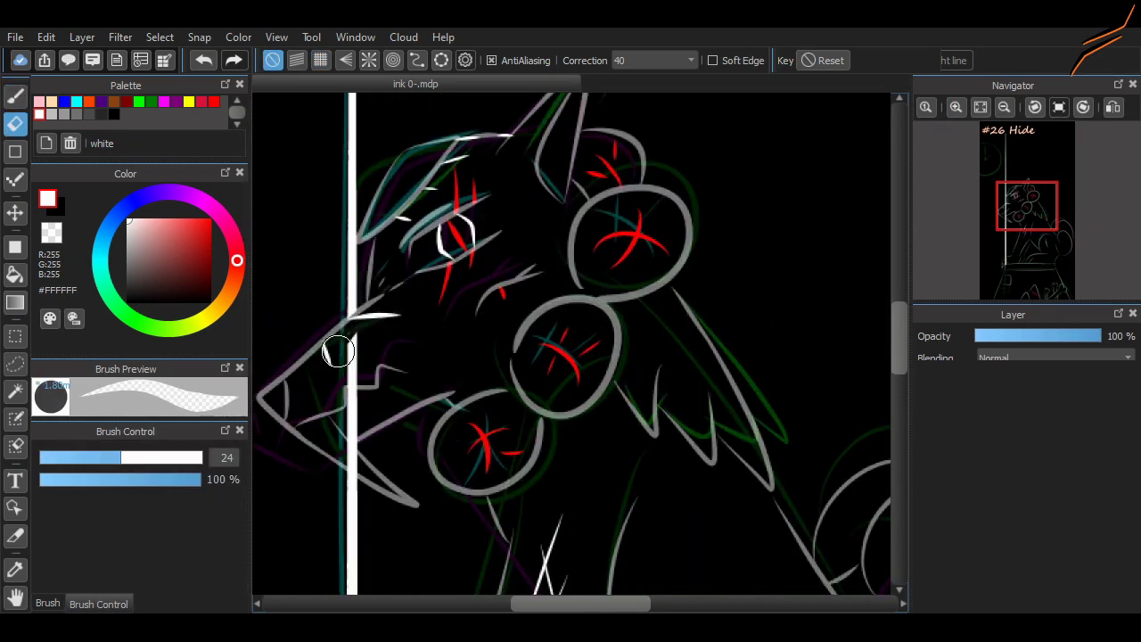
{"action": "left_click_drag", "start_coordinate": [344, 410], "coordinate": [355, 457]}
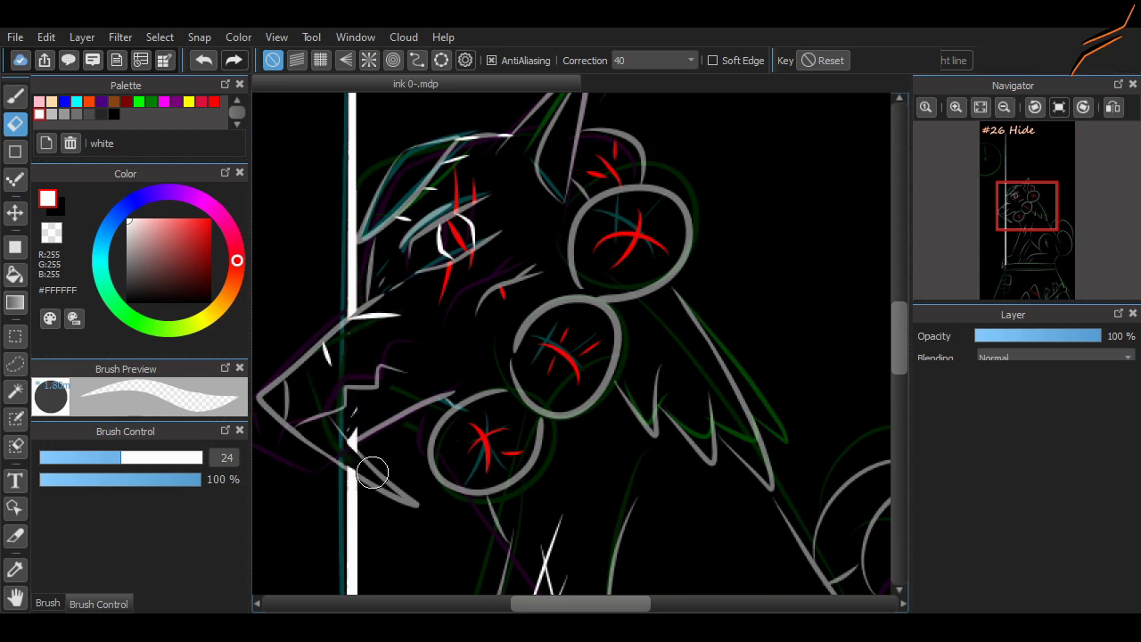
- Erase the vertical line where it crosses the paw and set the dimmed outline layer's opacity to 100%
{"action": "scroll", "coordinate": [712, 308], "scroll_direction": "down", "scroll_amount": 5}
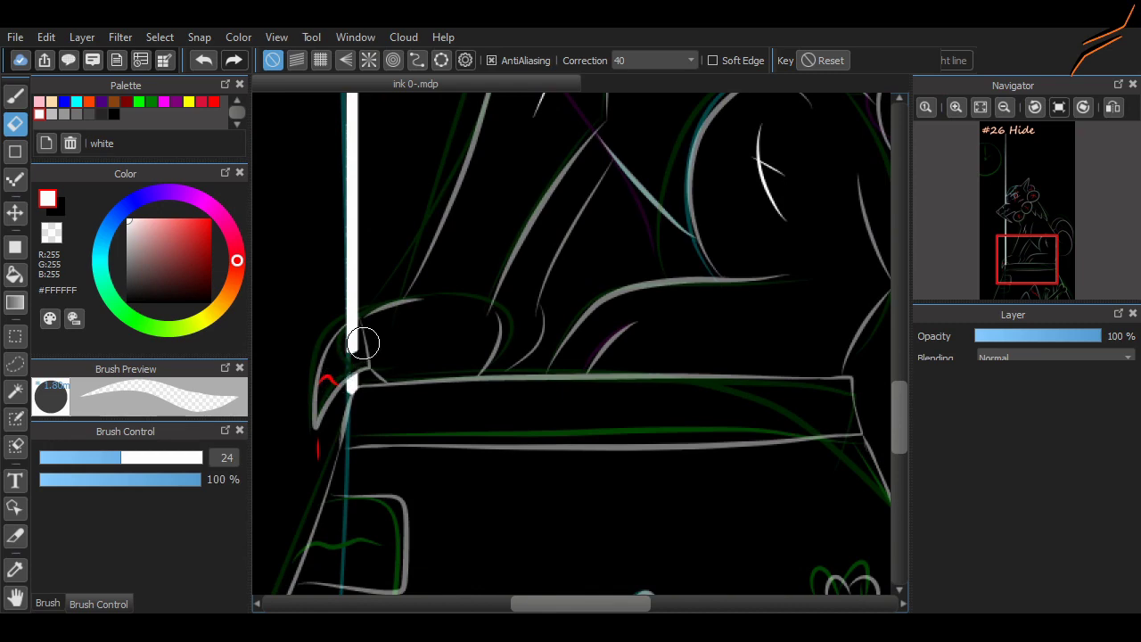
{"action": "scroll", "coordinate": [392, 459], "scroll_direction": "down", "scroll_amount": 5}
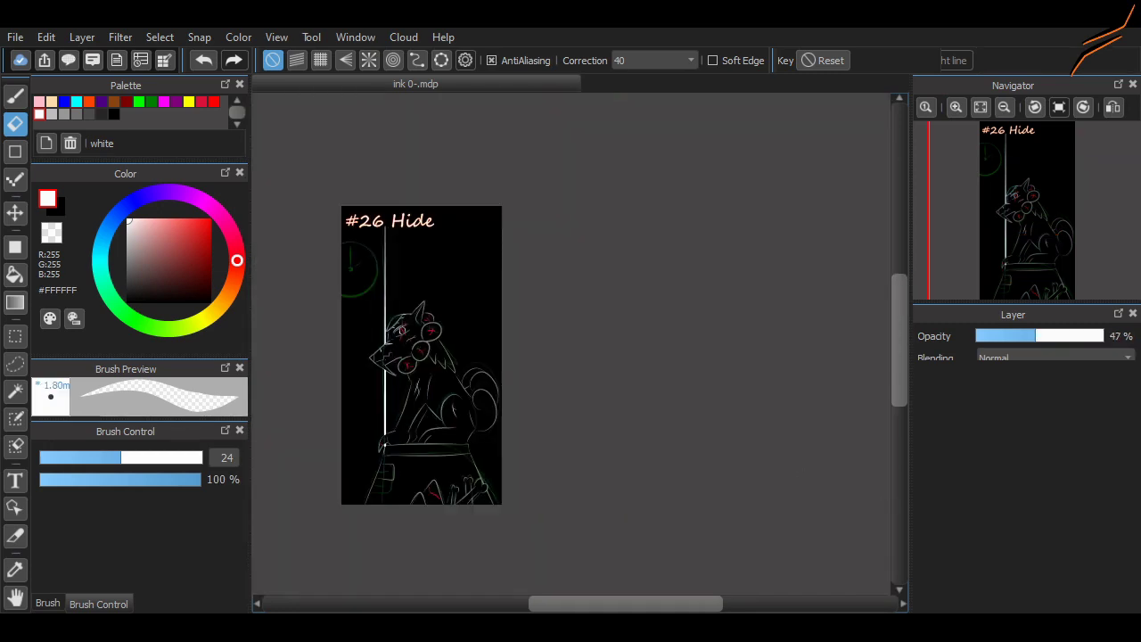
{"action": "scroll", "coordinate": [338, 327], "scroll_direction": "up", "scroll_amount": 4}
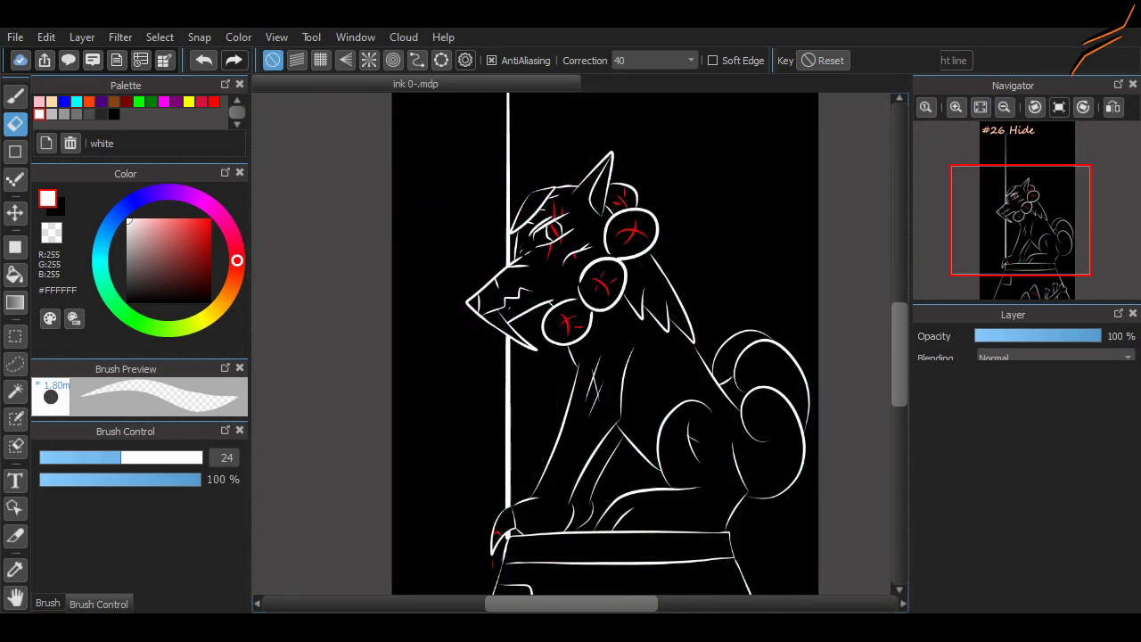
- Set up a concentric circle snap centred on the sketched clock's hub and select Pen (Sharp) - 21
{"action": "scroll", "coordinate": [419, 223], "scroll_direction": "up", "scroll_amount": 4}
{"action": "left_click", "coordinate": [393, 60]}
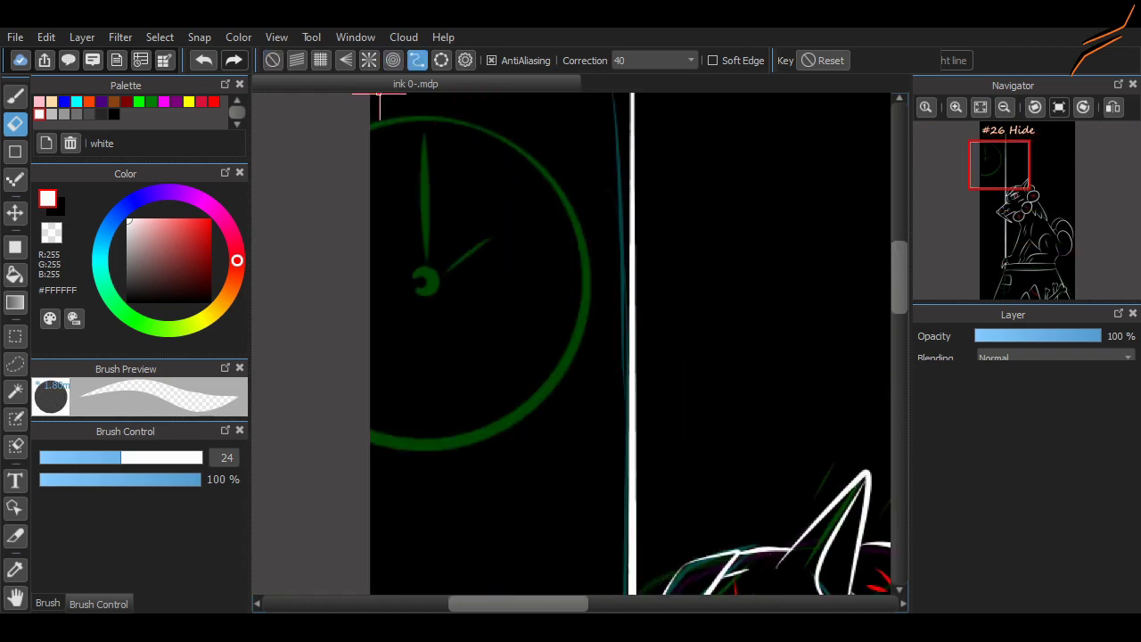
{"action": "left_click", "coordinate": [422, 279], "text": "ctrl"}
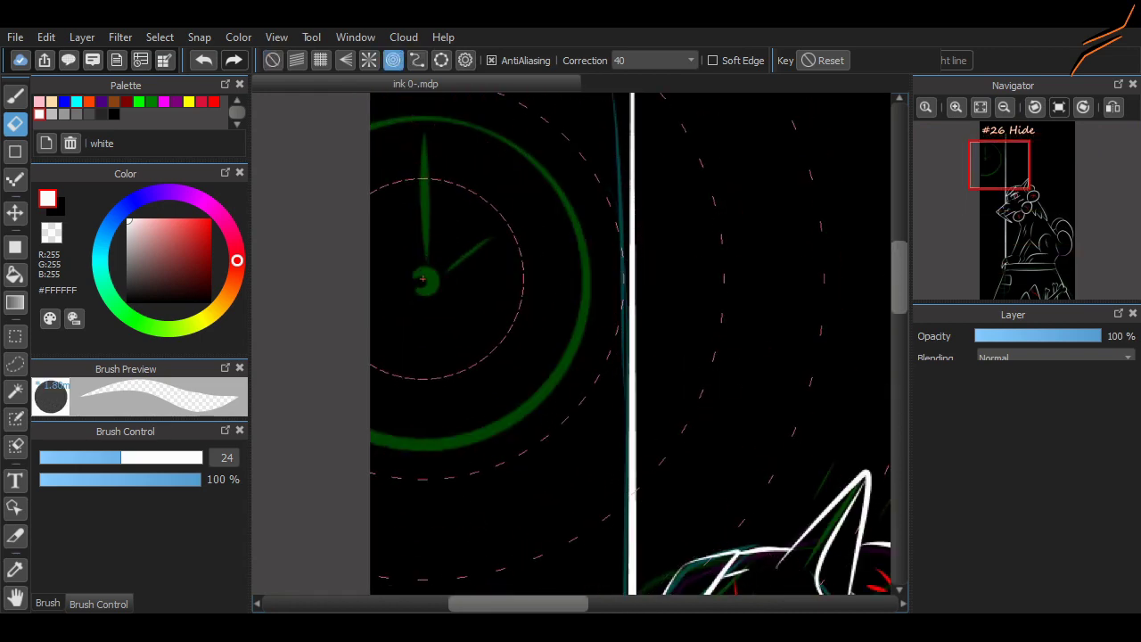
{"action": "key", "text": "Up"}
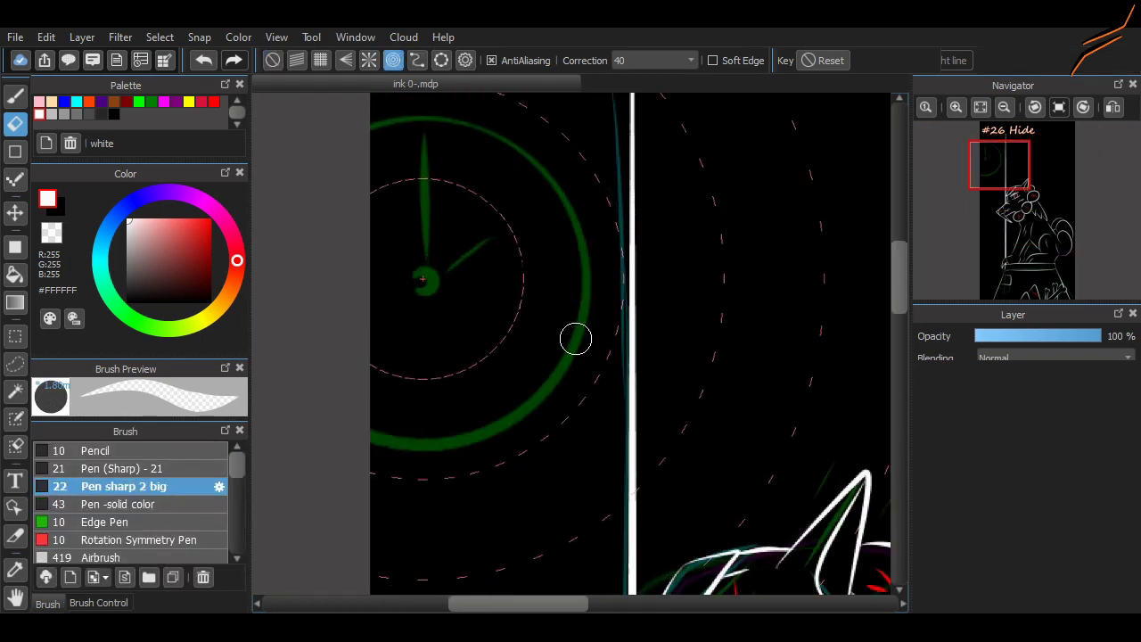
{"action": "key", "text": "Up"}
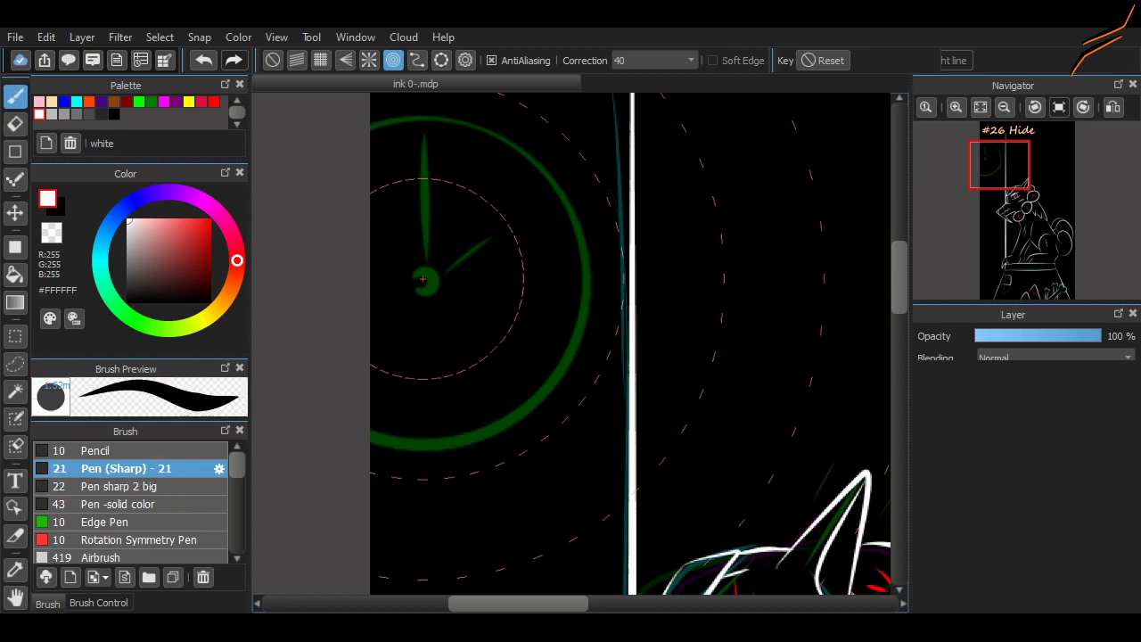
- Ink the clock's round rim in white along the circle snap, redoing the first stroke
{"action": "left_click_drag", "start_coordinate": [359, 149], "coordinate": [395, 448]}
{"action": "key", "text": "ctrl+z"}
{"action": "mouse_move", "coordinate": [374, 128]}
{"action": "left_mouse_down"}
{"action": "mouse_move", "coordinate": [448, 136]}
{"action": "mouse_move", "coordinate": [393, 219]}
{"action": "left_mouse_up"}
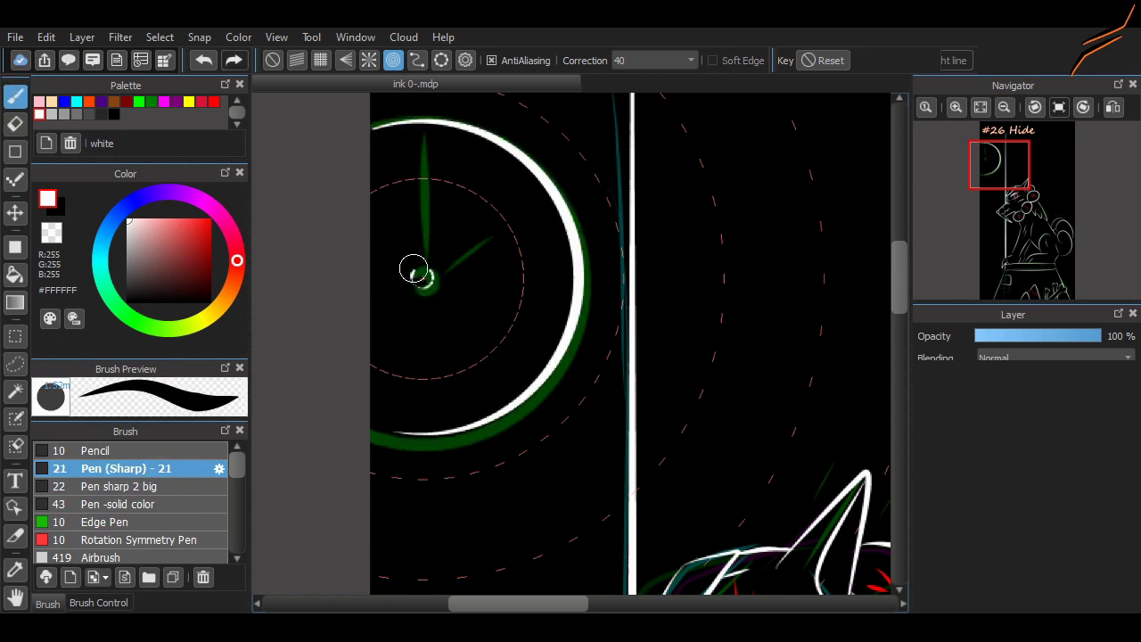
- Ink the small ring at the clock's centre and a bent white hand rising from it toward the rim
{"action": "mouse_move", "coordinate": [413, 270]}
{"action": "left_mouse_down"}
{"action": "mouse_move", "coordinate": [442, 140]}
{"action": "mouse_move", "coordinate": [455, 138]}
{"action": "left_mouse_up"}
{"action": "key", "text": "ctrl+shift+s"}
{"action": "key", "text": "ctrl+z"}
{"action": "key", "text": "ctrl+z"}
- Ink a short red clock hand from the centre ring toward the rim's right side and select white again
{"action": "mouse_move", "coordinate": [441, 275]}
{"action": "left_mouse_down"}
{"action": "mouse_move", "coordinate": [507, 275]}
{"action": "mouse_move", "coordinate": [415, 169]}
{"action": "mouse_move", "coordinate": [426, 159]}
{"action": "mouse_move", "coordinate": [520, 276]}
{"action": "mouse_move", "coordinate": [526, 266]}
{"action": "left_mouse_up"}
{"action": "key", "text": "ctrl+z"}
{"action": "key", "text": "ctrl+z"}
{"action": "key", "text": "ctrl+z"}
{"action": "key", "text": "ctrl+z"}
{"action": "key", "text": "ctrl+z"}
{"action": "left_click", "coordinate": [40, 114]}
{"action": "key", "text": "ctrl+z"}
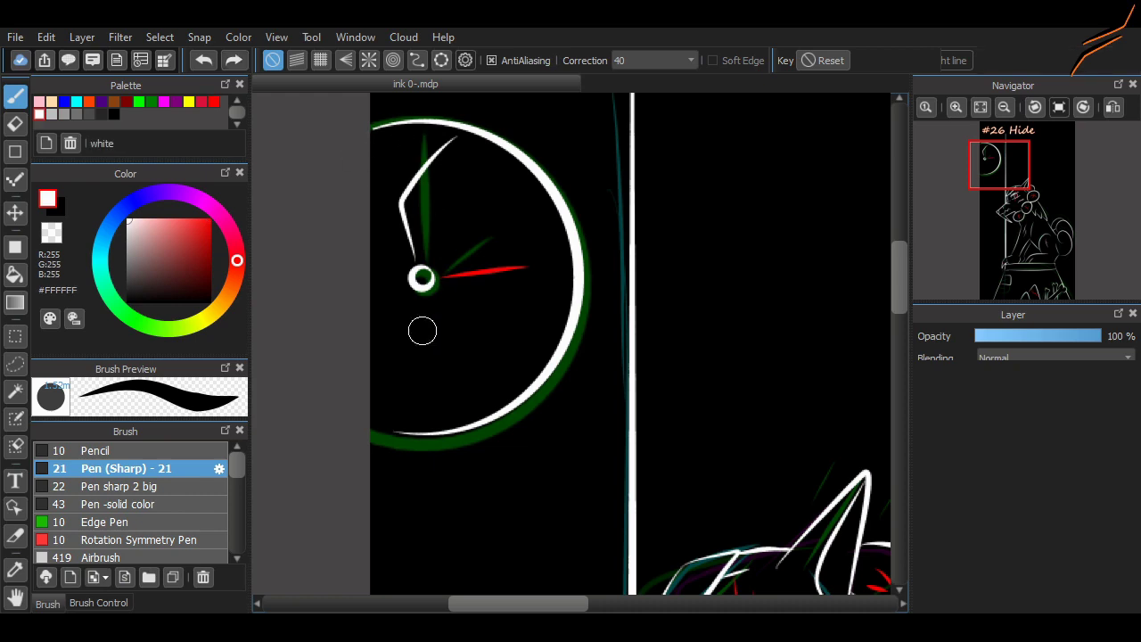
- Hide the coloured sketch and erase the leftover specks of the vertical line inside the muzzle
{"action": "scroll", "coordinate": [422, 331], "scroll_direction": "down", "scroll_amount": 4}
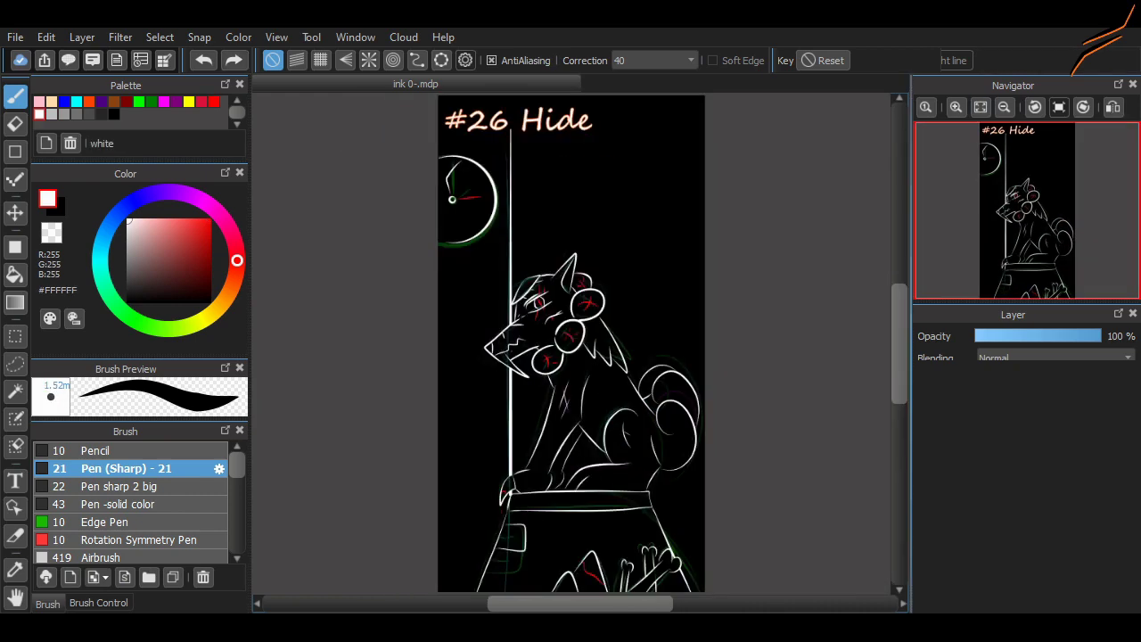
{"action": "scroll", "coordinate": [571, 339], "scroll_direction": "up", "scroll_amount": 3}
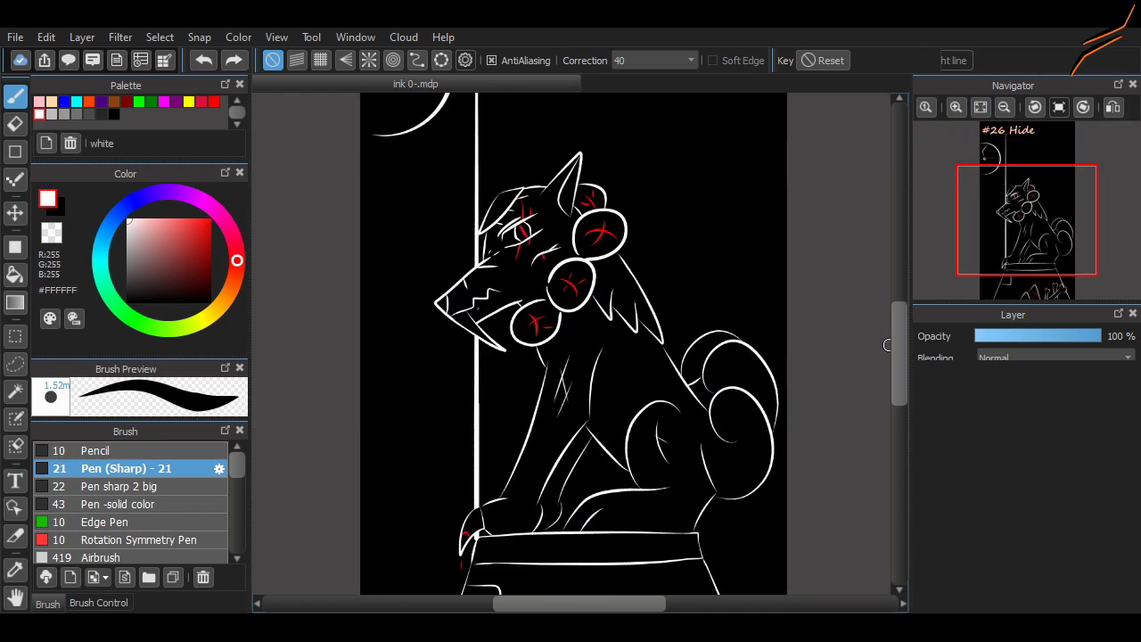
{"action": "scroll", "coordinate": [448, 386], "scroll_direction": "up", "scroll_amount": 3}
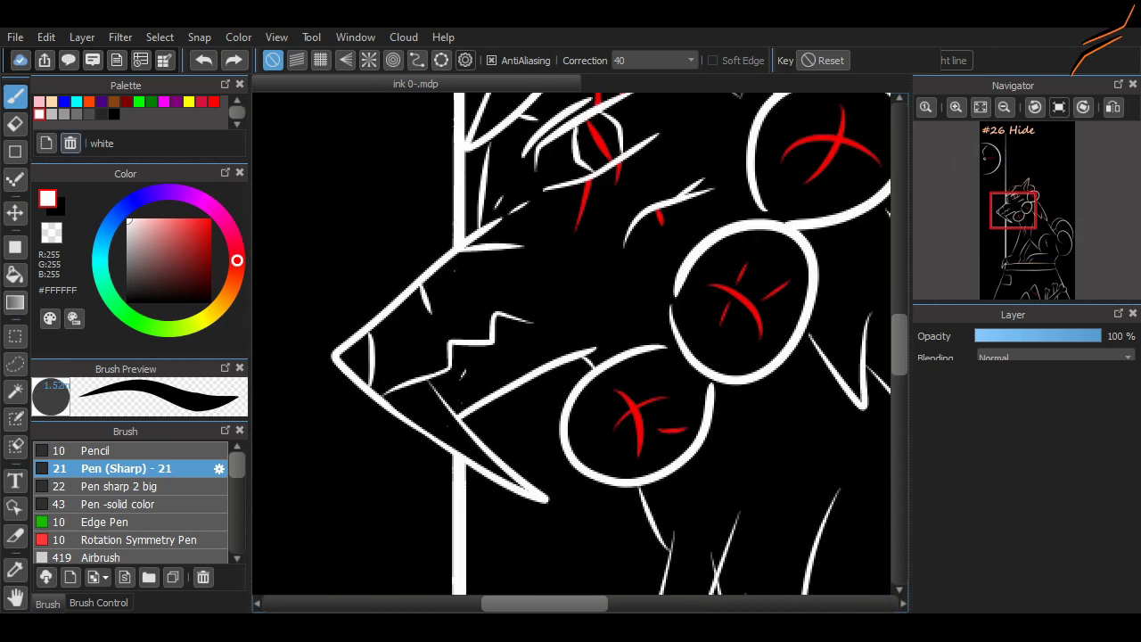
{"action": "key", "text": "e"}
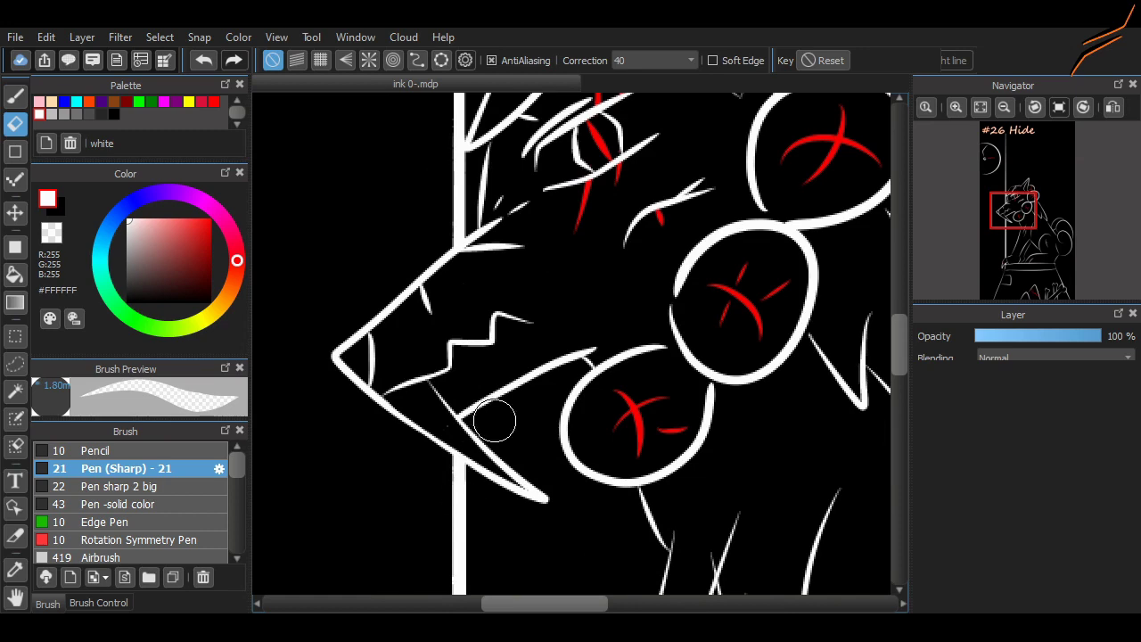
{"action": "scroll", "coordinate": [495, 422], "scroll_direction": "down", "scroll_amount": 3}
{"action": "scroll", "coordinate": [536, 378], "scroll_direction": "up", "scroll_amount": 4}
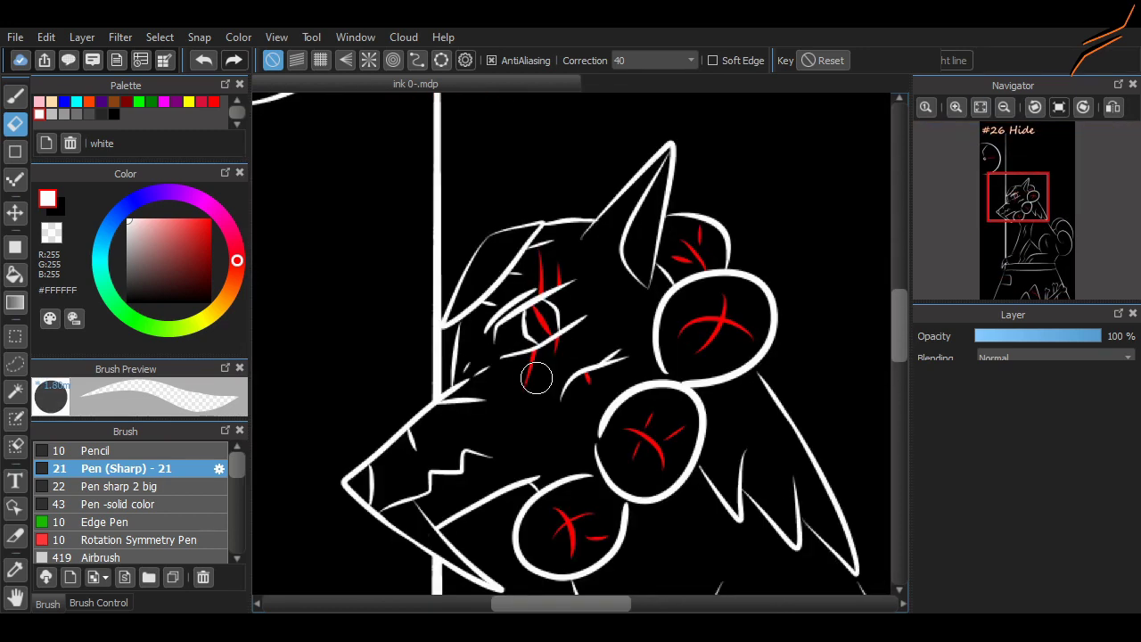
- Add the text "& seek" in small plain white lettering just below the end of the title
{"action": "scroll", "coordinate": [704, 486], "scroll_direction": "down", "scroll_amount": 4}
{"action": "scroll", "coordinate": [832, 152], "scroll_direction": "up", "scroll_amount": 4}
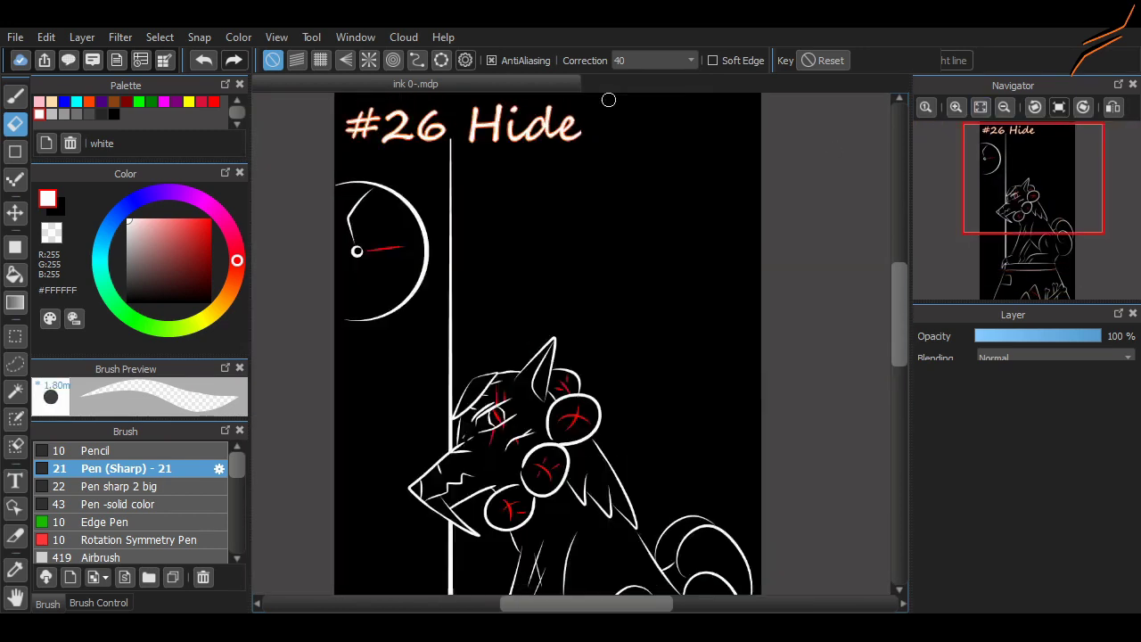
{"action": "key", "text": "t"}
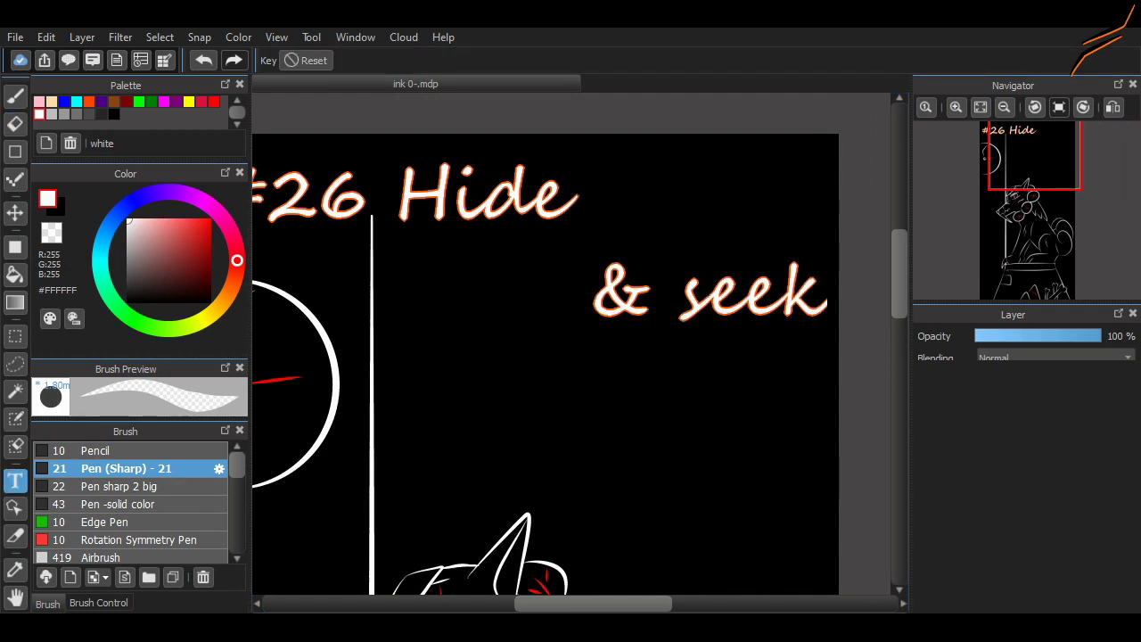
{"action": "scroll", "coordinate": [763, 267], "scroll_direction": "down", "scroll_amount": 2}
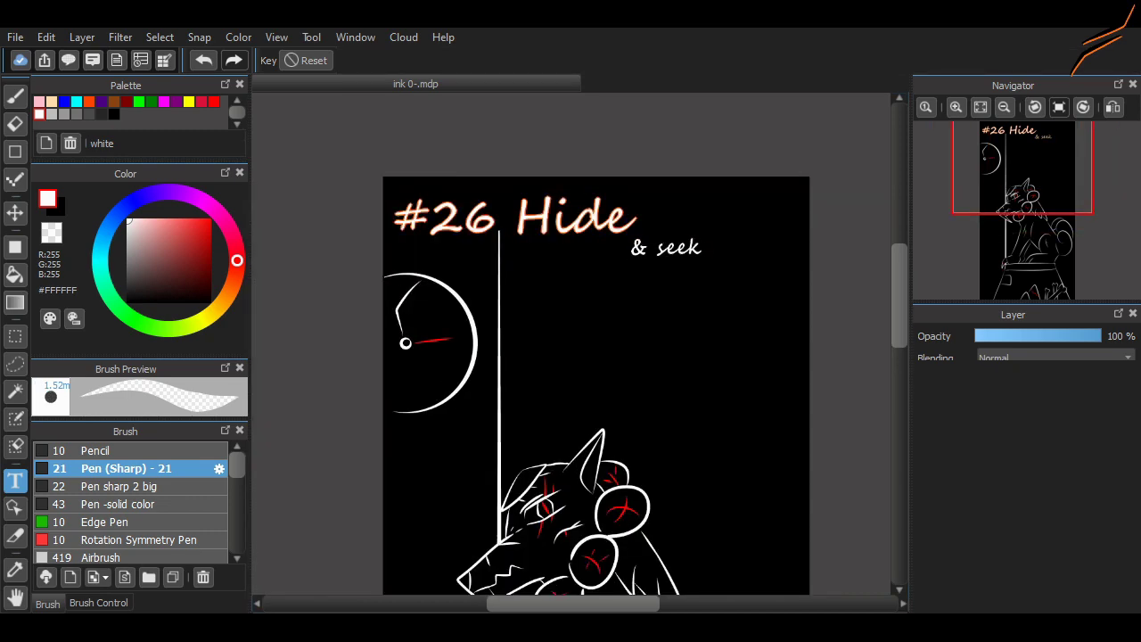
{"action": "scroll", "coordinate": [579, 356], "scroll_direction": "down", "scroll_amount": 2}
{"action": "scroll", "coordinate": [580, 343], "scroll_direction": "up", "scroll_amount": 2}
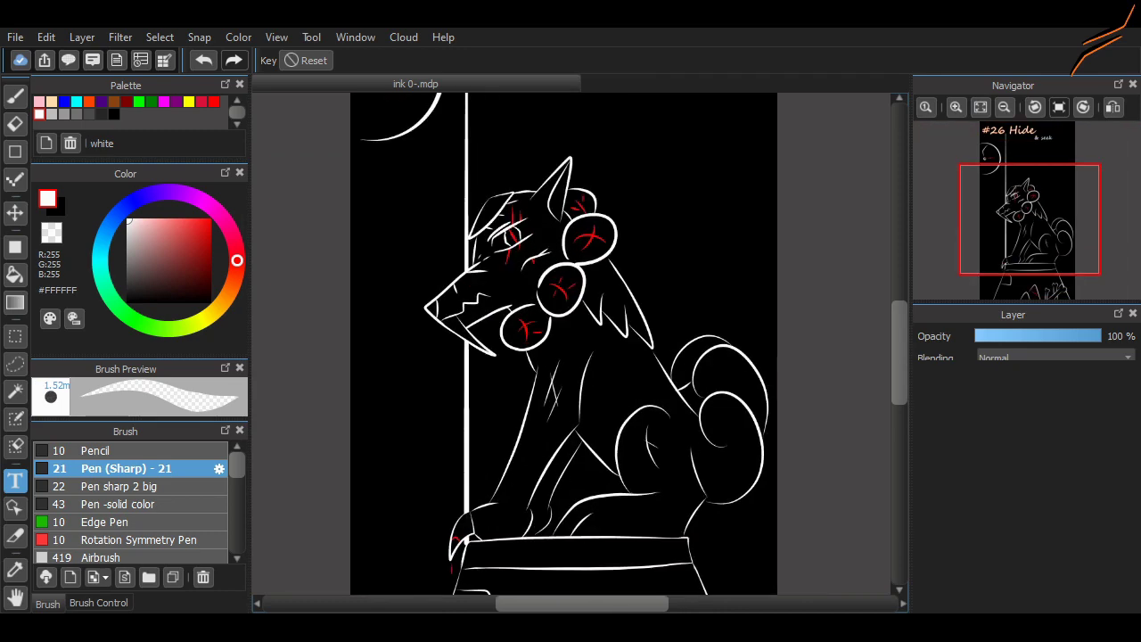
{"action": "scroll", "coordinate": [579, 343], "scroll_direction": "down", "scroll_amount": 3}
{"action": "scroll", "coordinate": [580, 343], "scroll_direction": "up", "scroll_amount": 4}
{"action": "scroll", "coordinate": [579, 343], "scroll_direction": "down", "scroll_amount": 2}
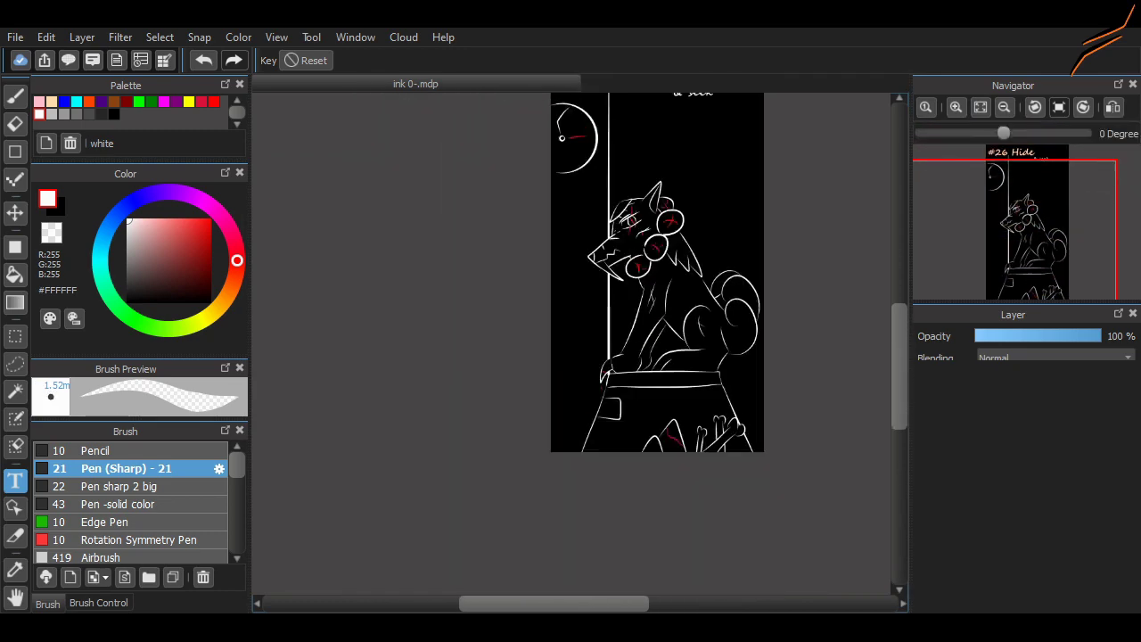
{"action": "scroll", "coordinate": [579, 343], "scroll_direction": "up", "scroll_amount": 1}
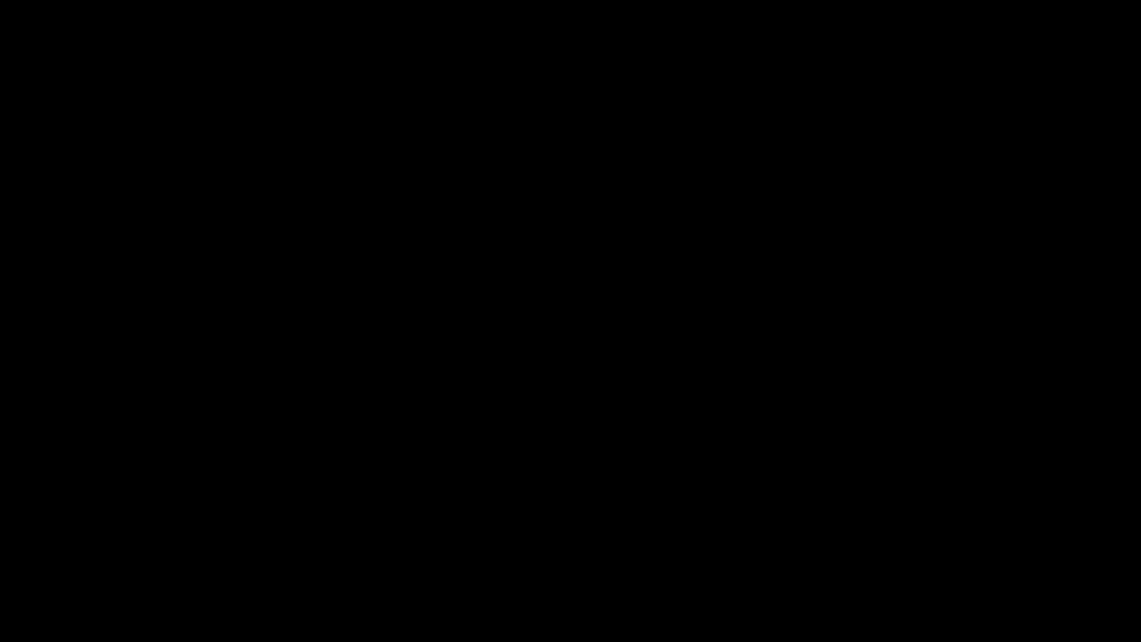